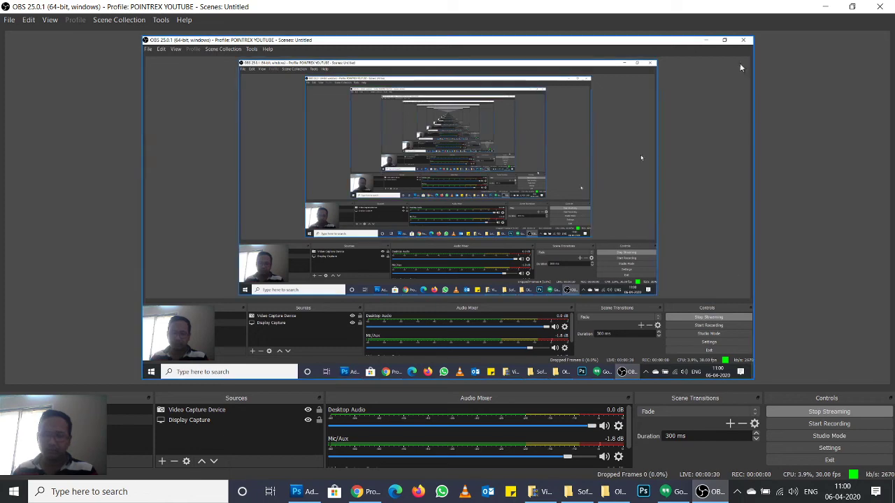
Step: Confirm OBS's Display Capture properties, then minimize OBS to reveal the empty Photoshop workspace
left_click(825, 7)
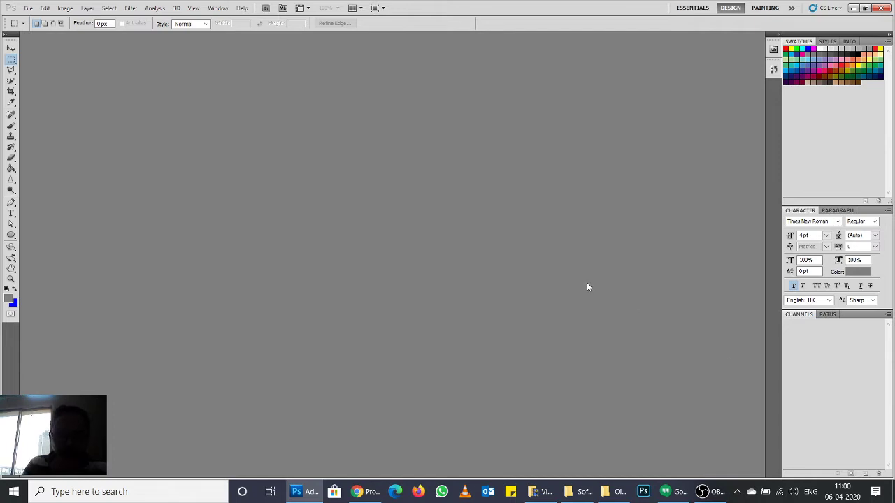
left_click(713, 497)
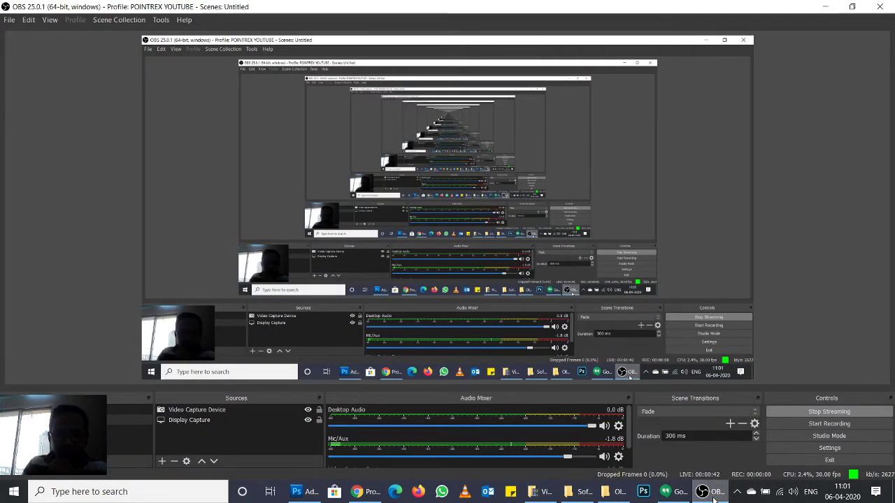
left_click(719, 493)
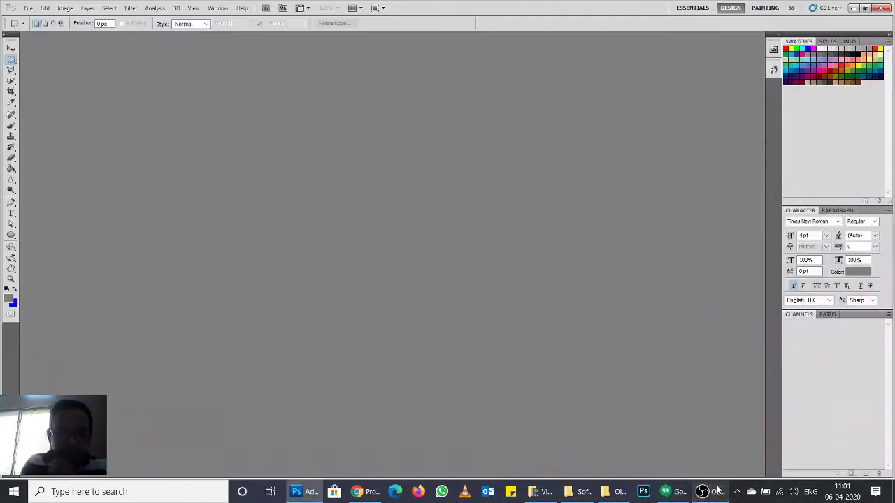
left_click(719, 491)
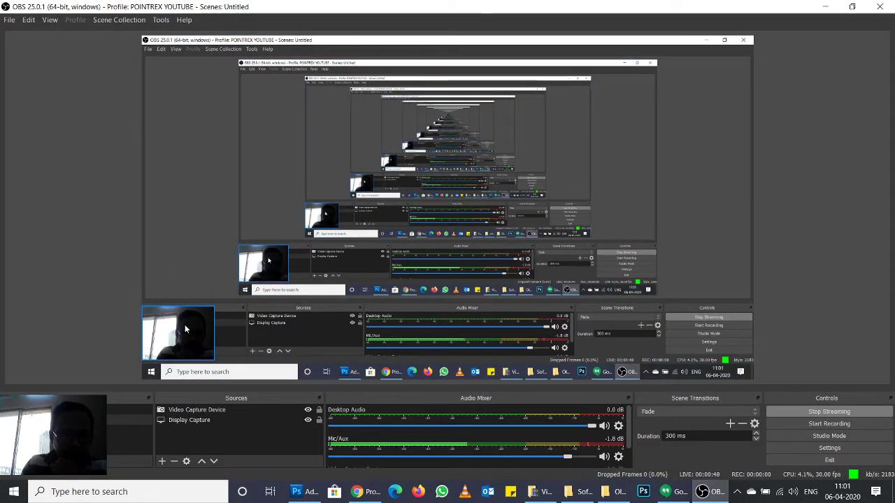
right_click(186, 329)
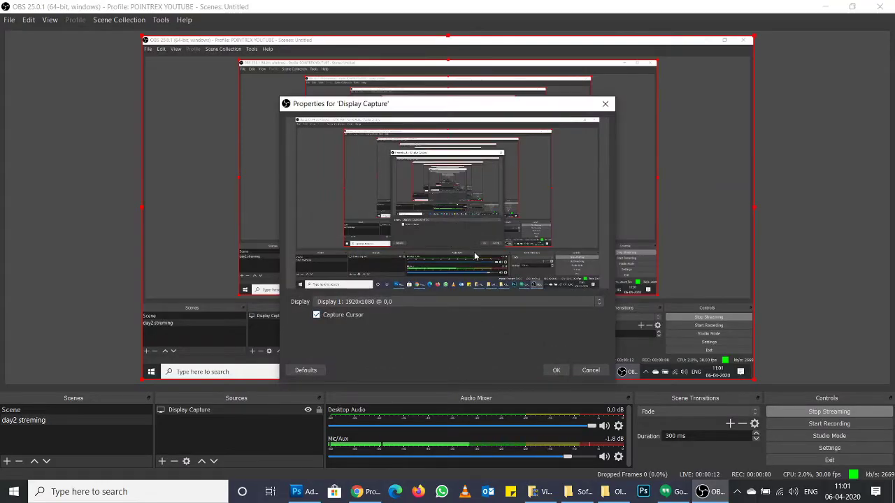
left_click(558, 370)
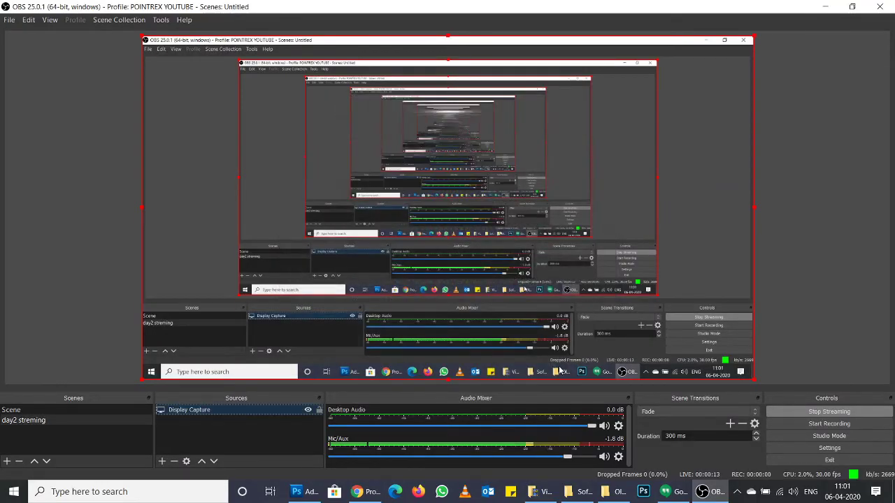
left_click(826, 7)
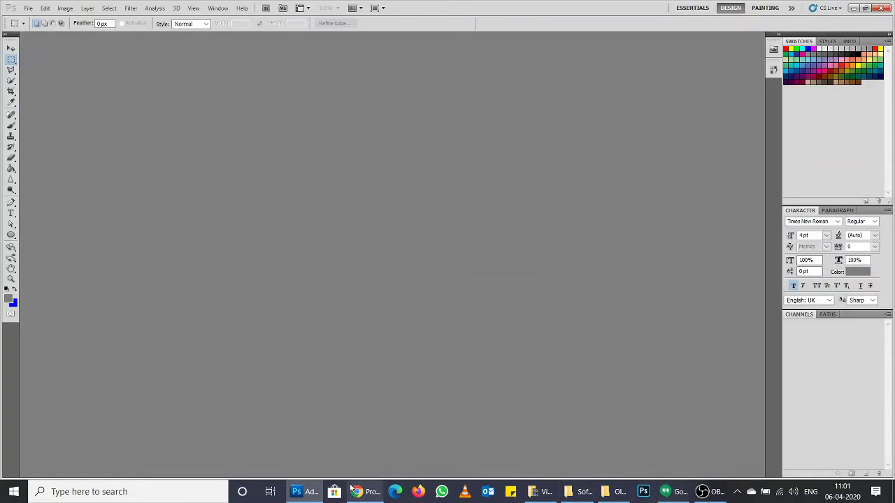
Step: Bring Photoshop back to the front from the taskbar and show the File menu
left_click(310, 493)
left_click(305, 493)
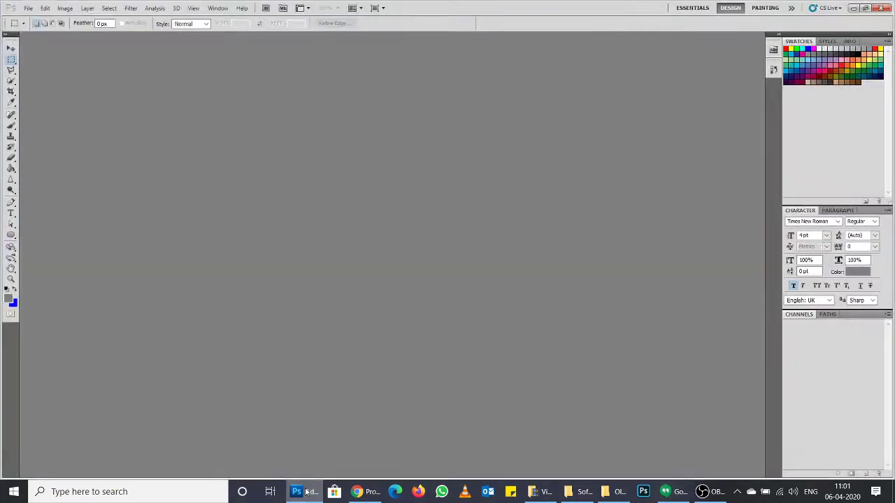
left_click(306, 493)
left_click(654, 82)
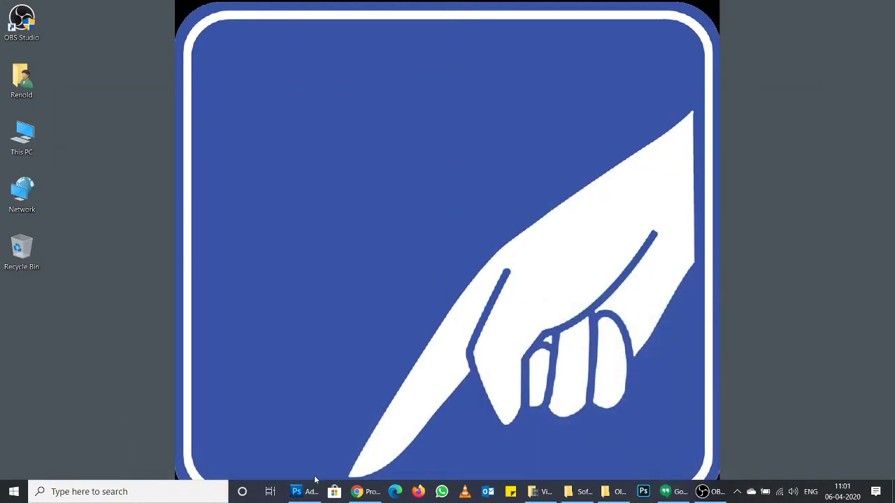
left_click(310, 492)
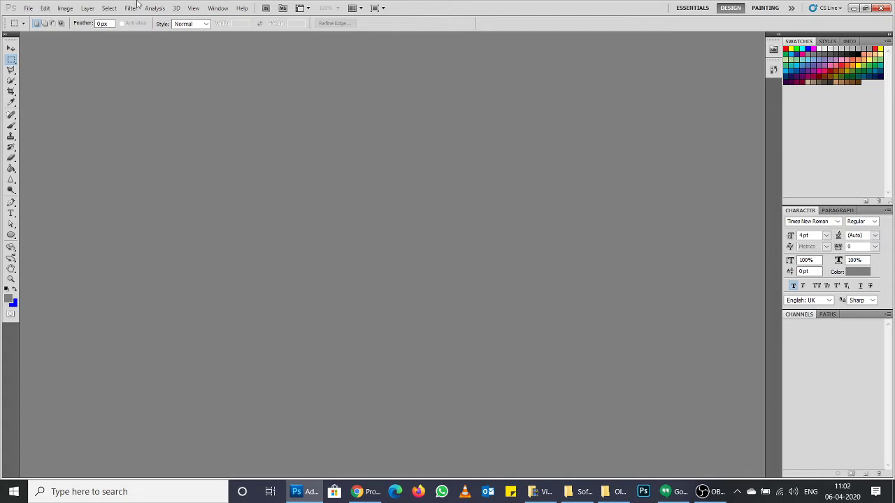
left_click(704, 492)
left_click(707, 491)
left_click(29, 9)
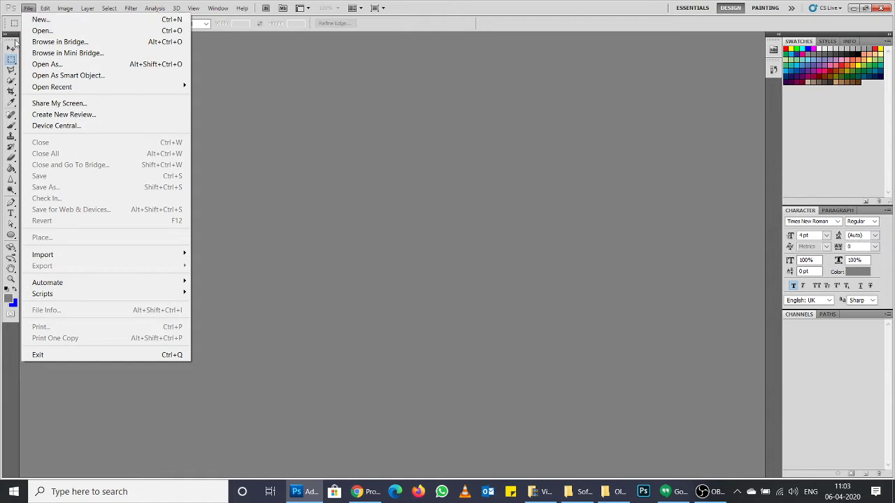
Step: Dismiss the File menu, show the toolbox in two columns, and display the Info panel
left_click(33, 31)
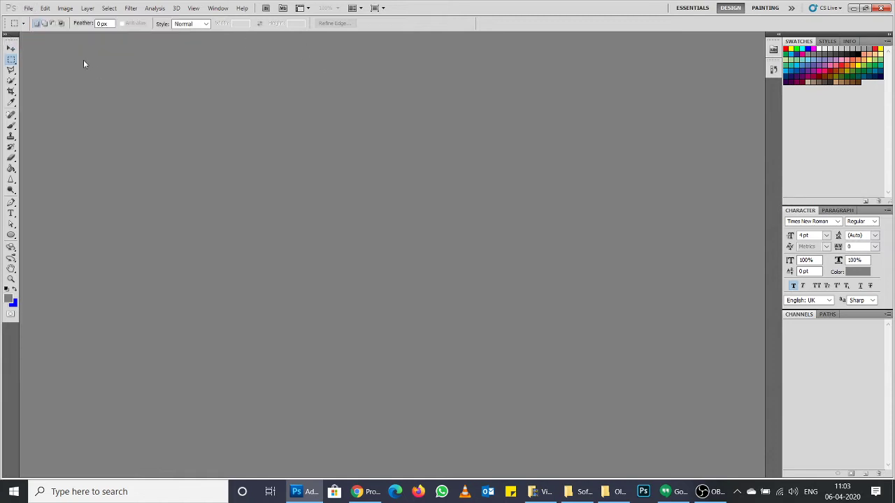
left_click(6, 34)
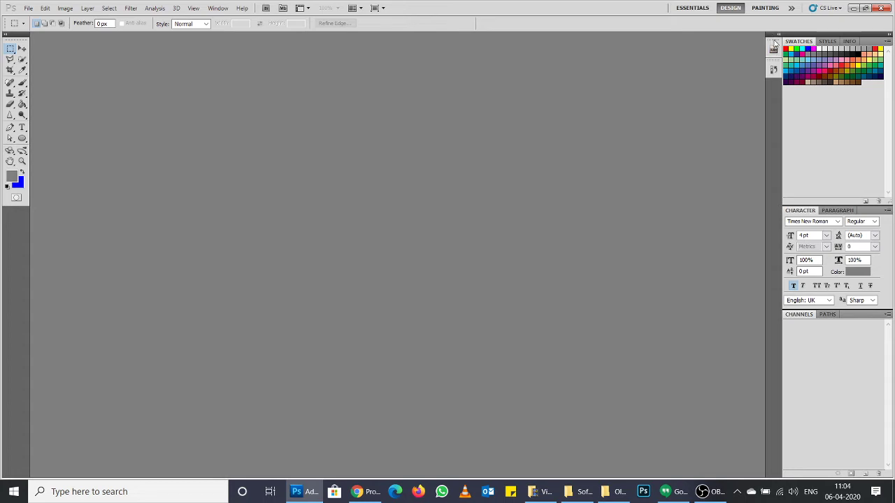
left_click(828, 41)
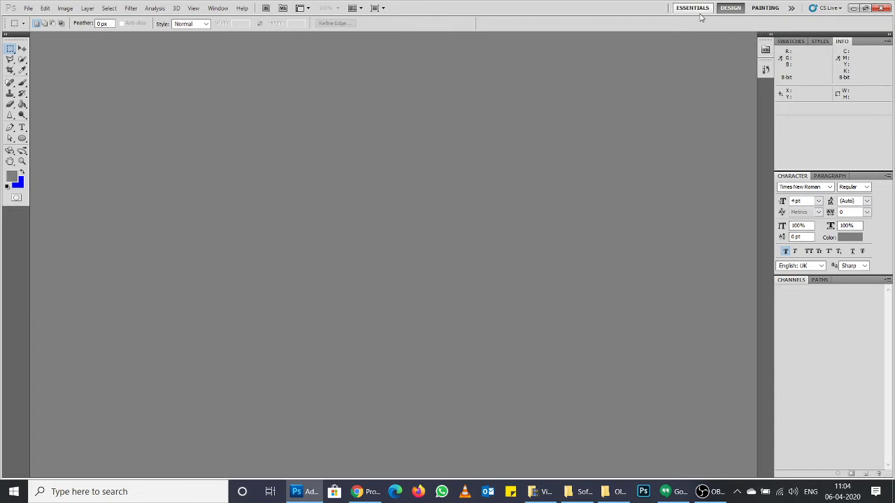
Step: Switch to the Painting workspace and expand the History, Brush and Character panels beside Channels
left_click(791, 9)
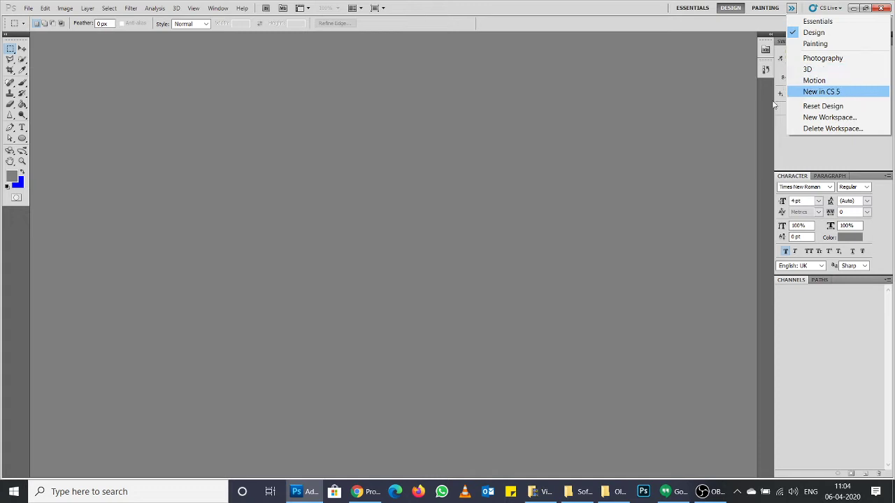
left_click(863, 44)
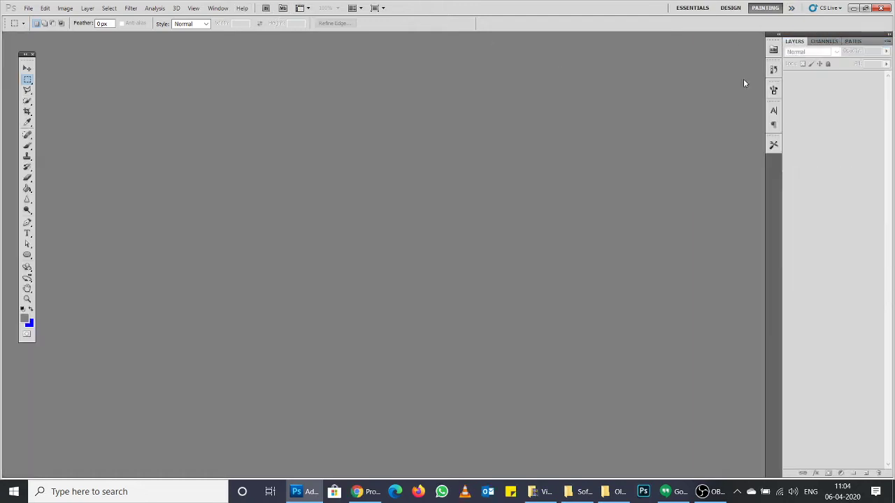
left_click(212, 9)
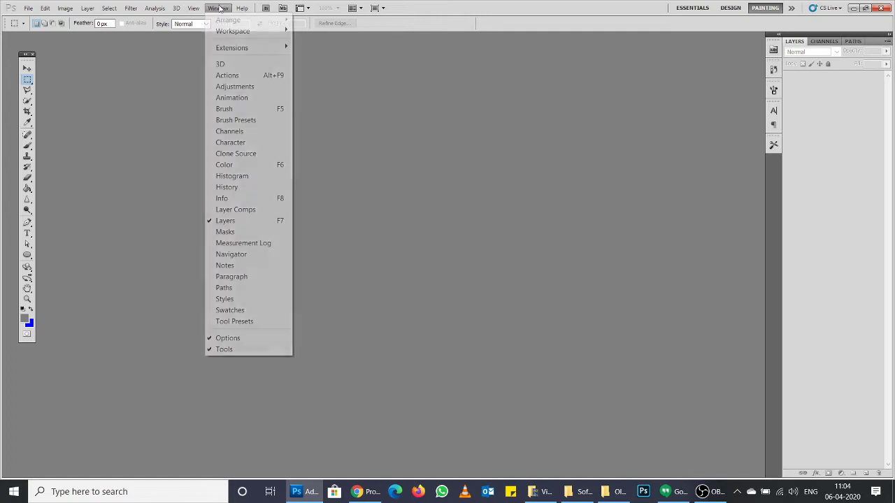
left_click(532, 47)
left_click(827, 45)
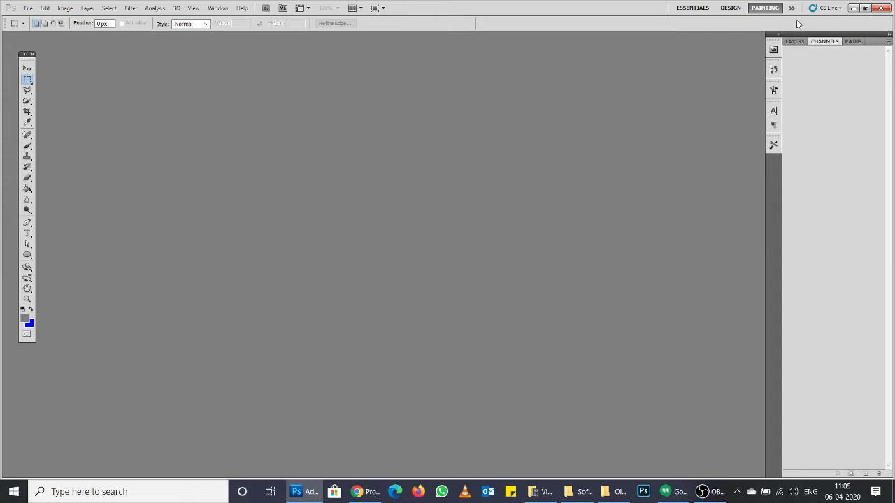
mouse_move(774, 50)
left_mouse_down()
mouse_move(639, 60)
mouse_move(773, 43)
left_mouse_up()
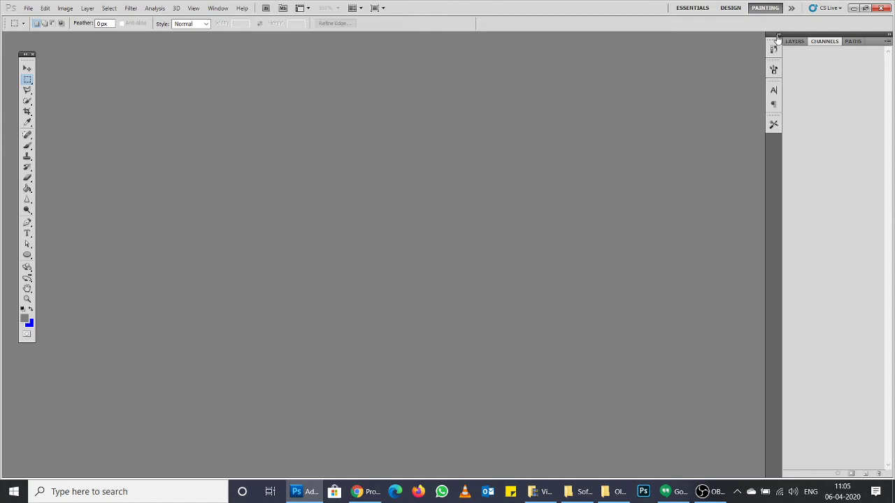
left_click(777, 34)
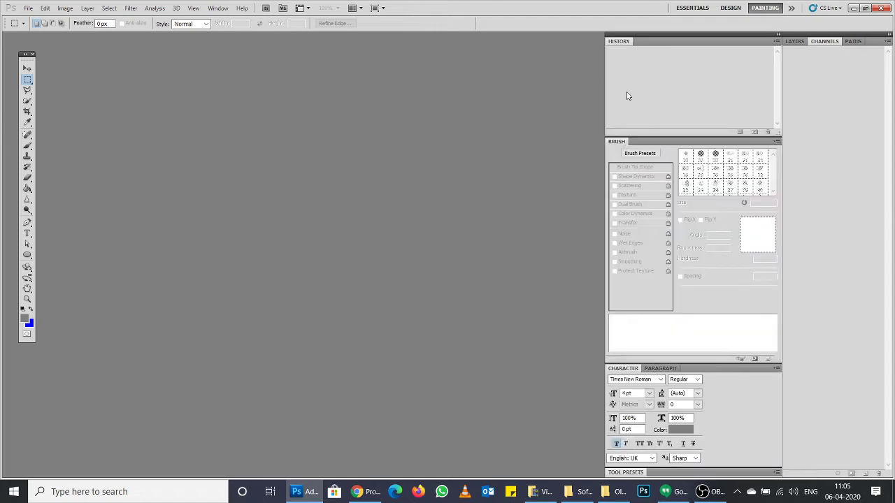
Step: Float the History/Channels/Brush/Character panel group and close it, leaving only Layers
mouse_move(757, 39)
left_mouse_down()
mouse_move(592, 44)
mouse_move(701, 68)
mouse_move(889, 51)
left_mouse_up()
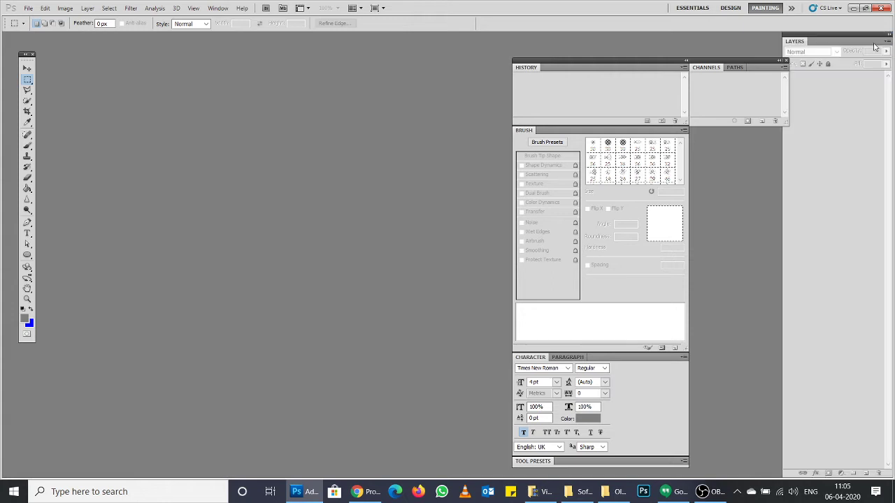
left_click_drag(649, 61, 601, 57)
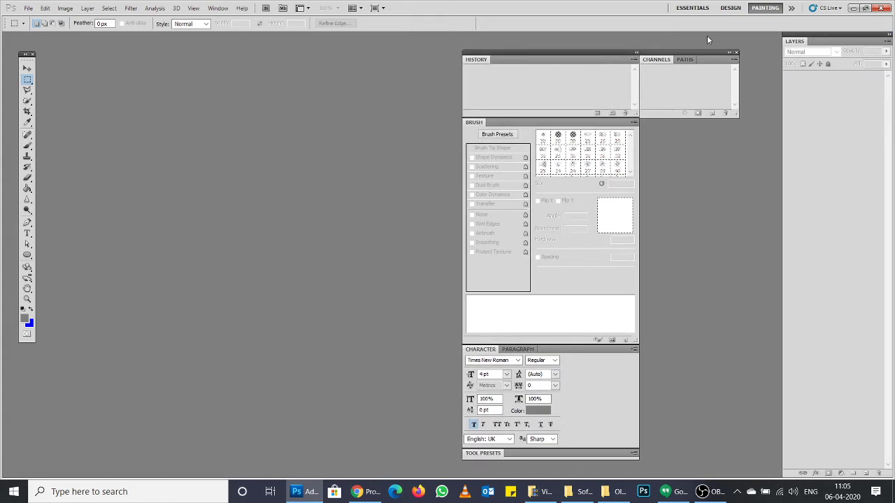
left_click(736, 52)
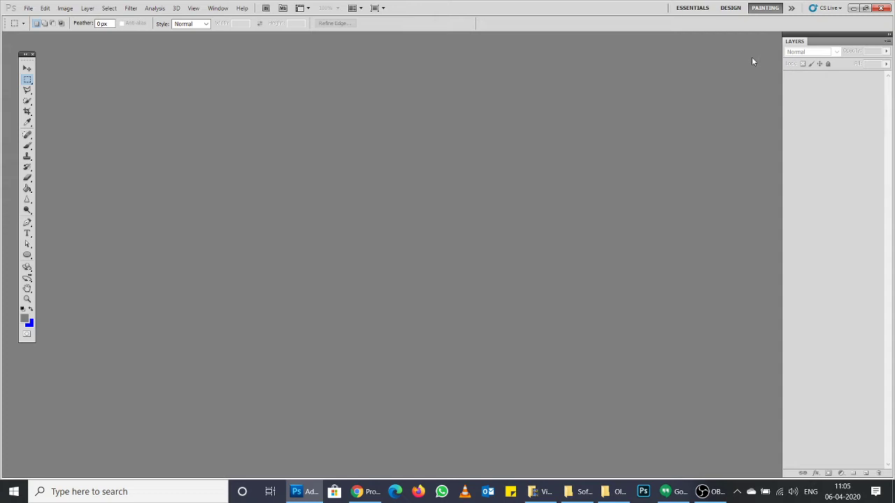
Step: Keep the Painting workspace and dock the toolbox at the left edge in two columns
left_click(792, 8)
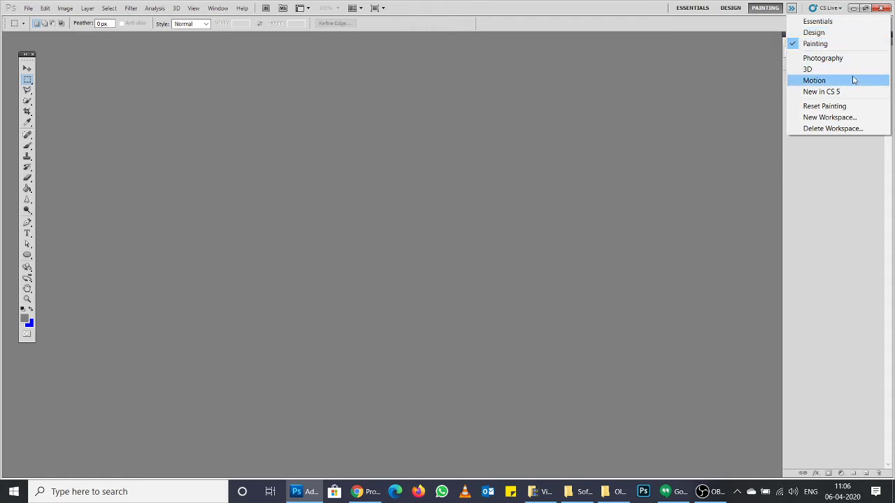
left_click(782, 42)
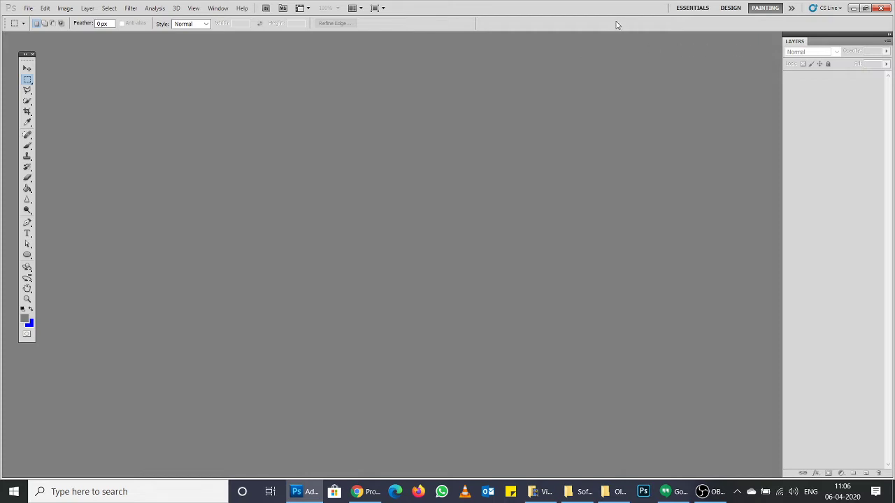
left_click(24, 55)
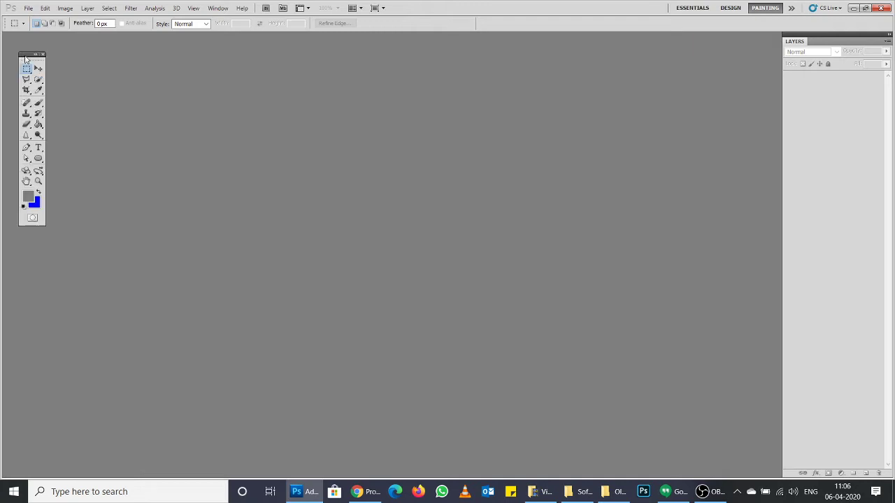
left_click_drag(27, 55, 13, 36)
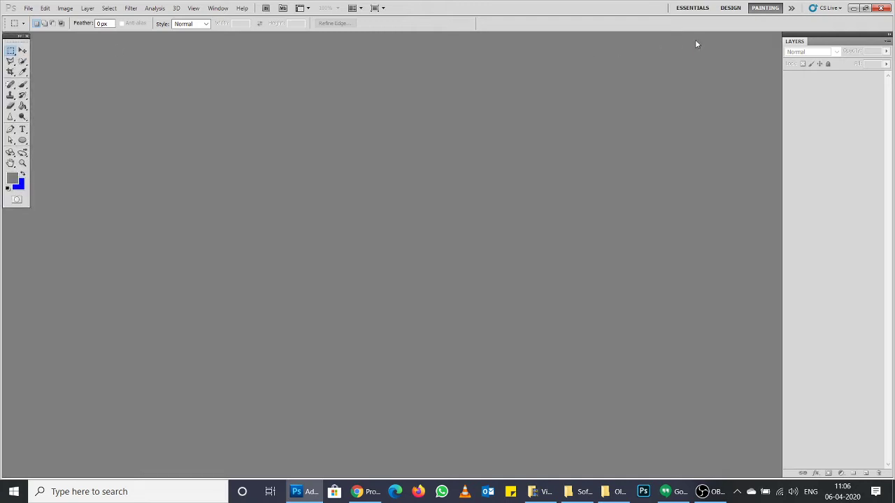
left_click(791, 8)
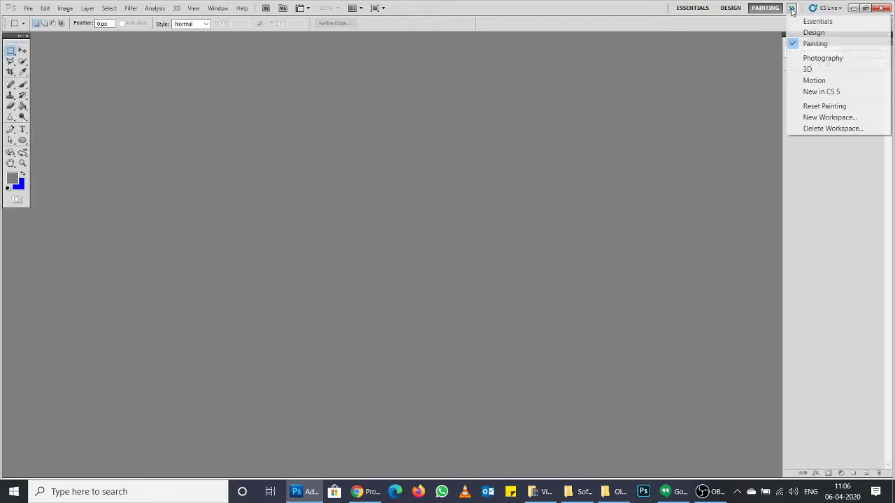
Step: Switch to the Design workspace with Swatches/Info, Character/Paragraph and Channels/Paths docked
left_click(850, 33)
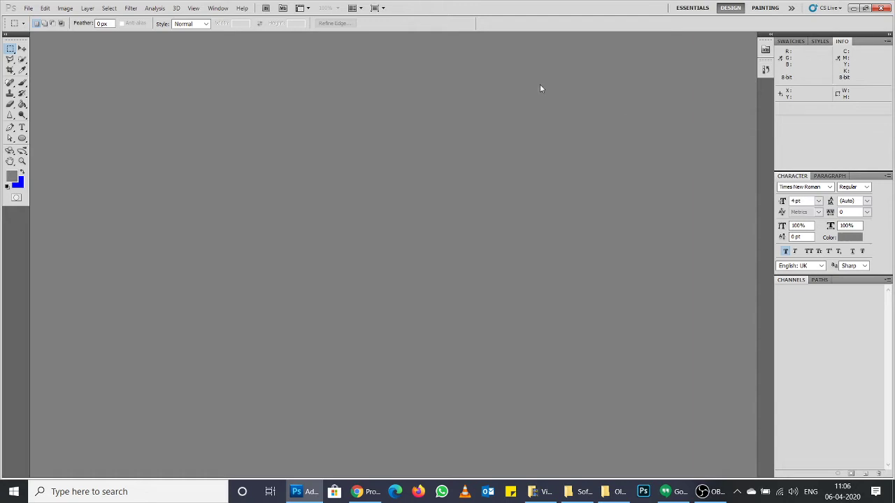
left_click(28, 8)
Step: Create a blank Untitled-1 document at the default settings (RGB/8, 452.2K)
left_click(41, 20)
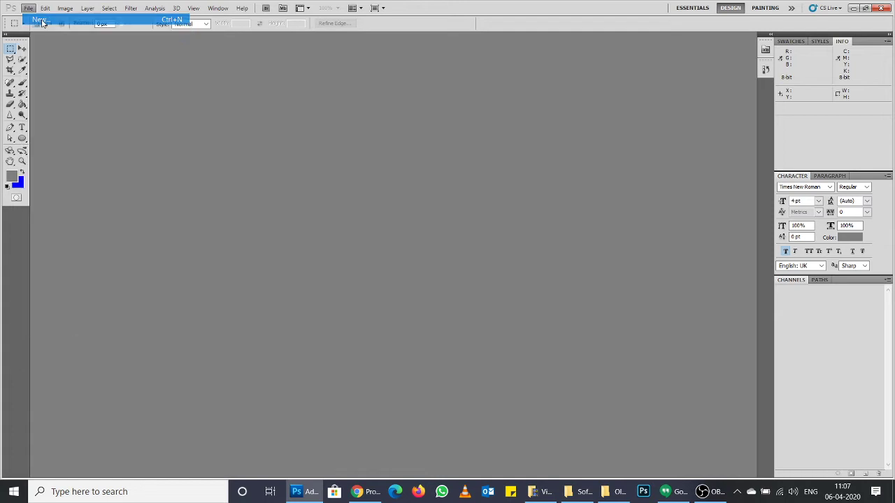
left_click_drag(532, 112, 540, 102)
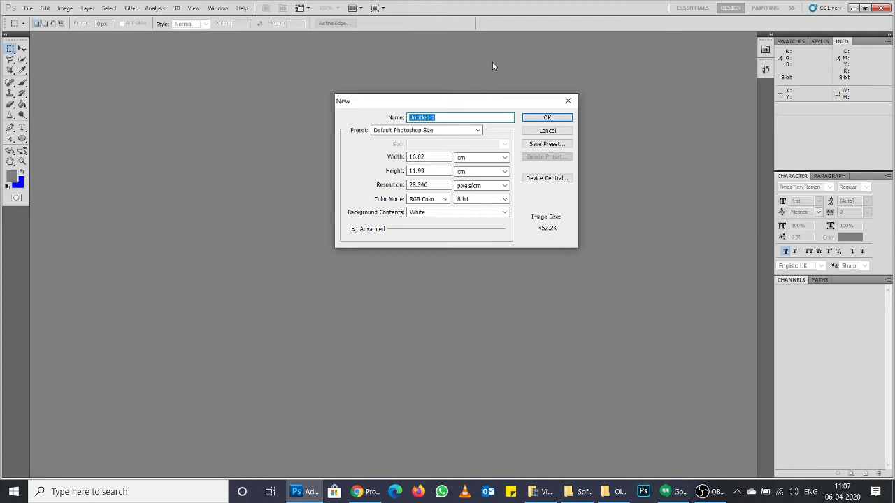
left_click_drag(513, 97, 504, 103)
left_click(526, 119)
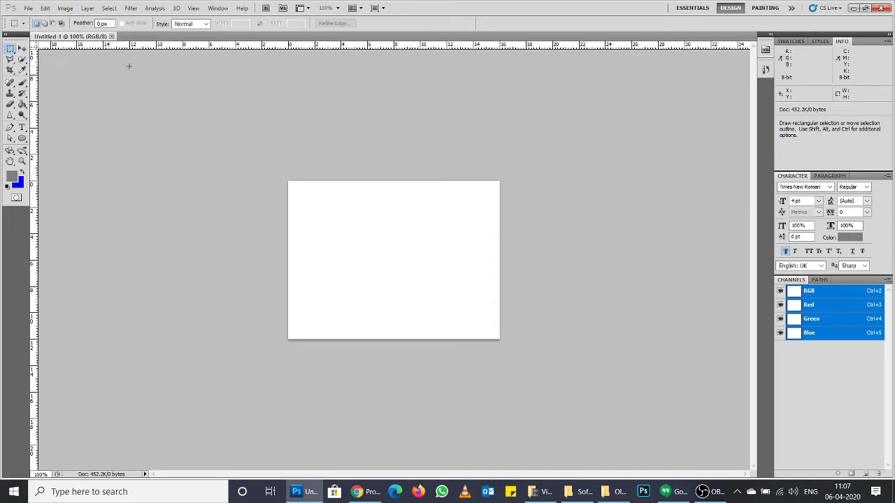
Step: Close Untitled-1 and start a new document, keeping the Default Photoshop Size preset
left_click(111, 37)
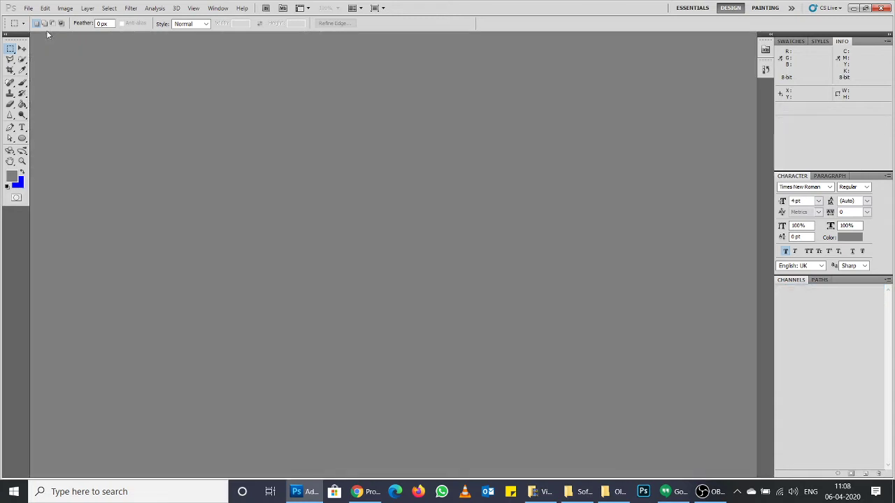
left_click(29, 8)
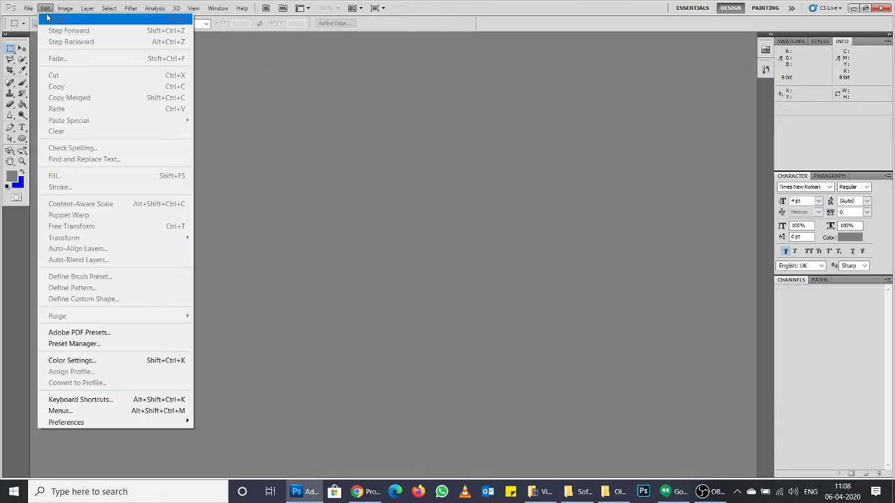
left_click(42, 19)
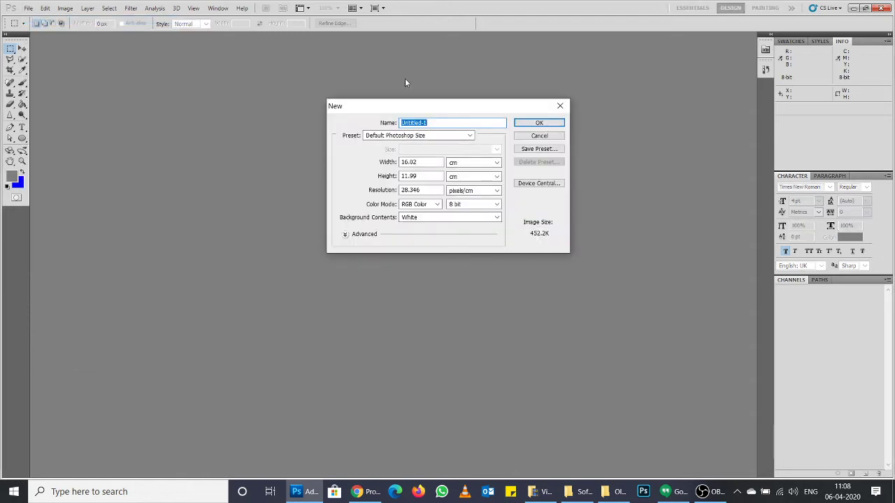
left_click(449, 136)
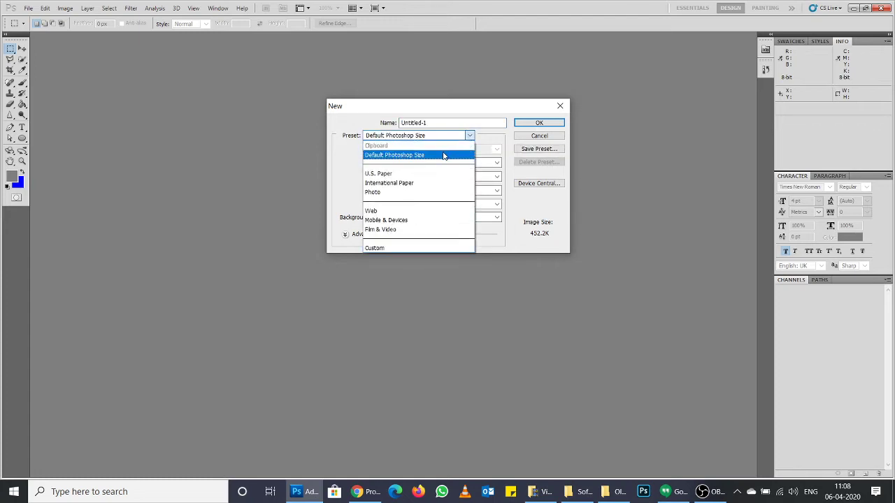
left_click(443, 156)
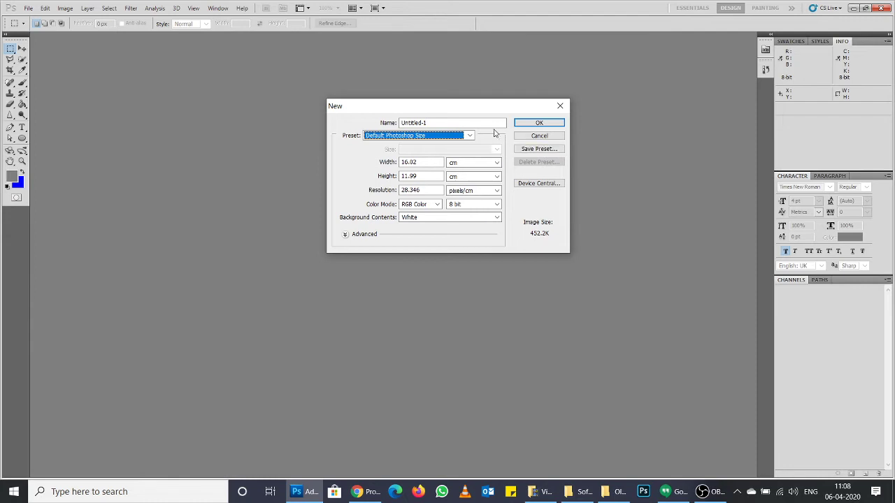
key("shift+Tab")
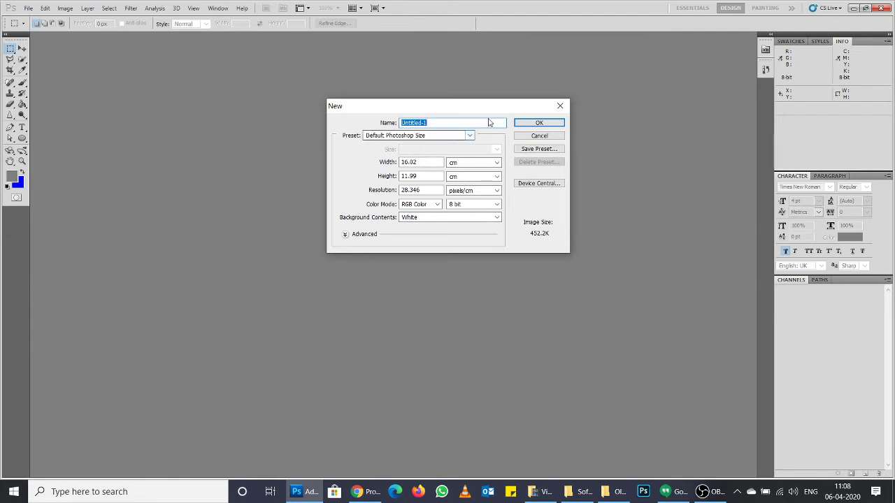
left_click(453, 136)
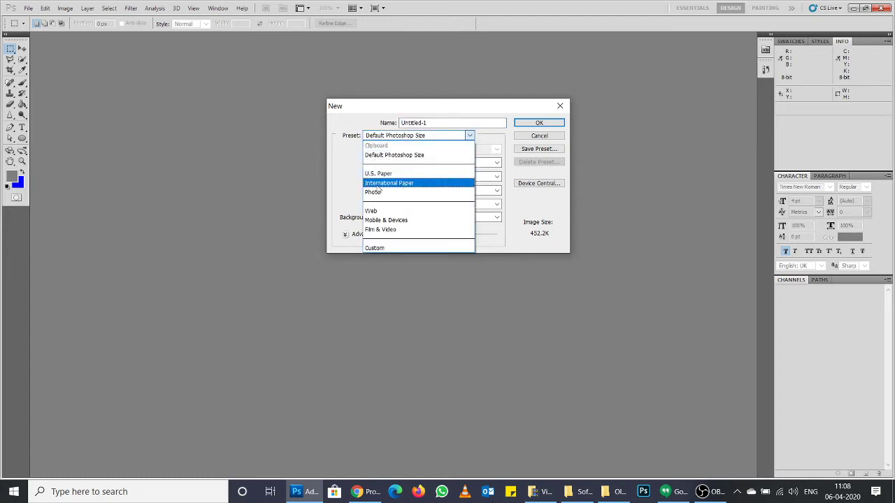
Step: Try the International Paper A4 preset, then revert to Default Photoshop Size (16.02 × 11.99 cm)
left_click(426, 185)
left_click(490, 150)
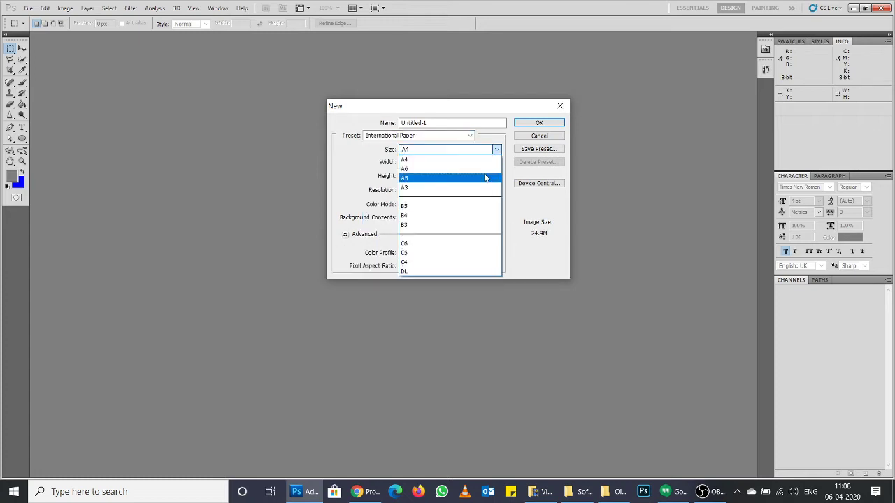
left_click(495, 148)
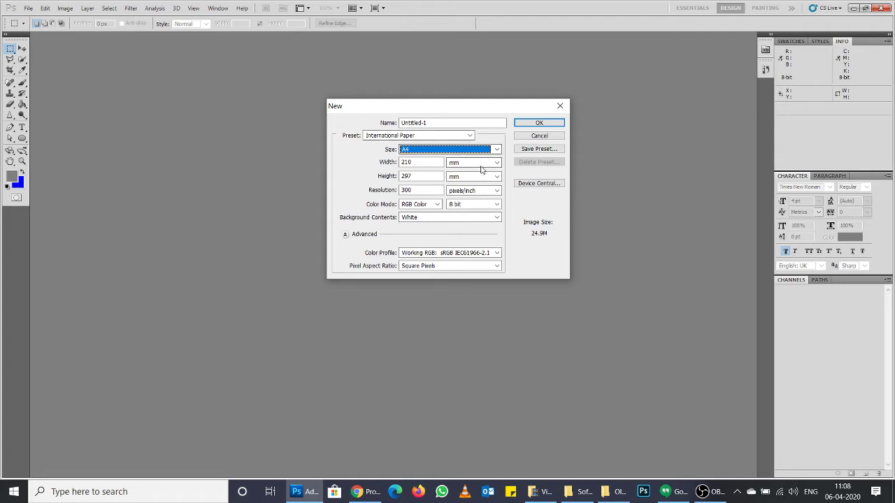
left_click(470, 136)
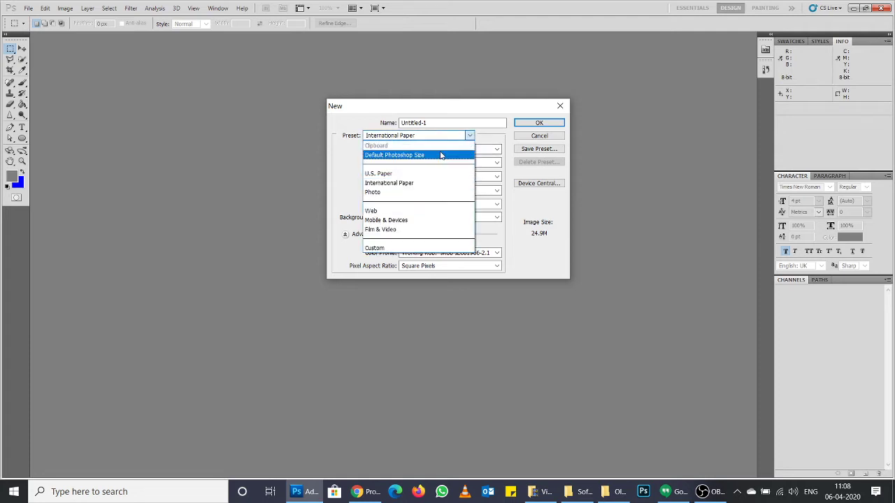
left_click(440, 156)
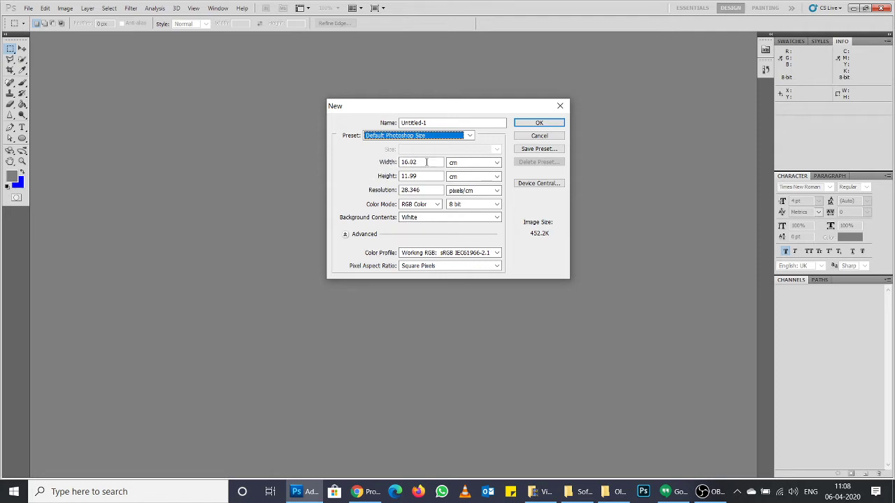
Step: Measure the new document's width and height in inches (6.306 × 4.722)
left_click(474, 162)
left_click(479, 183)
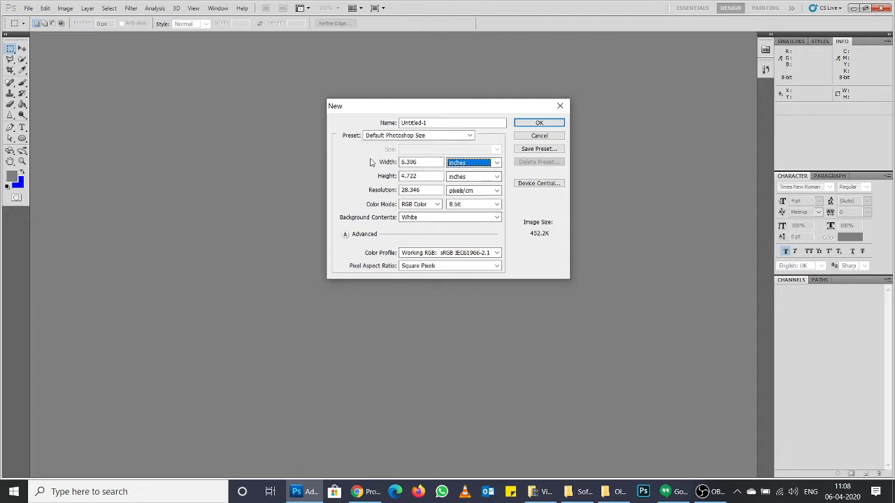
key("shift+Tab")
key("shift+Tab")
key("shift+Tab")
left_click(423, 163)
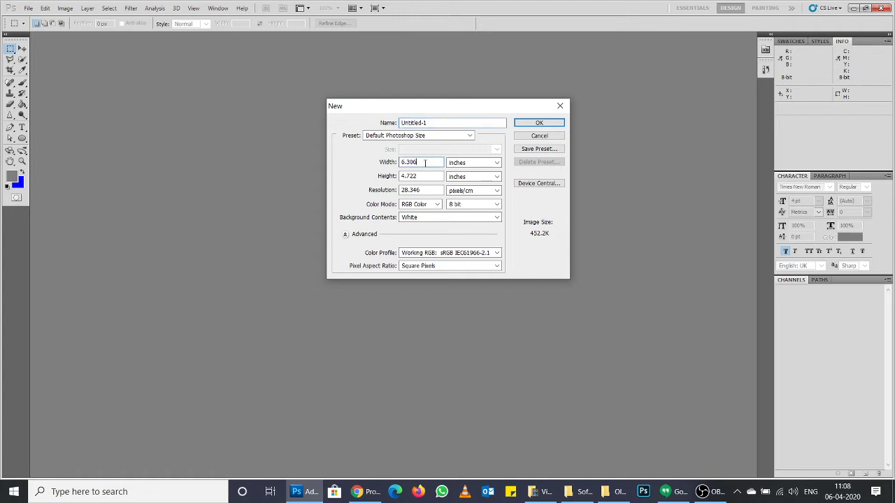
left_click_drag(400, 162, 420, 163)
Step: Set the resolution unit to pixels/inch at 72 and hide the advanced colour options
left_click(422, 181)
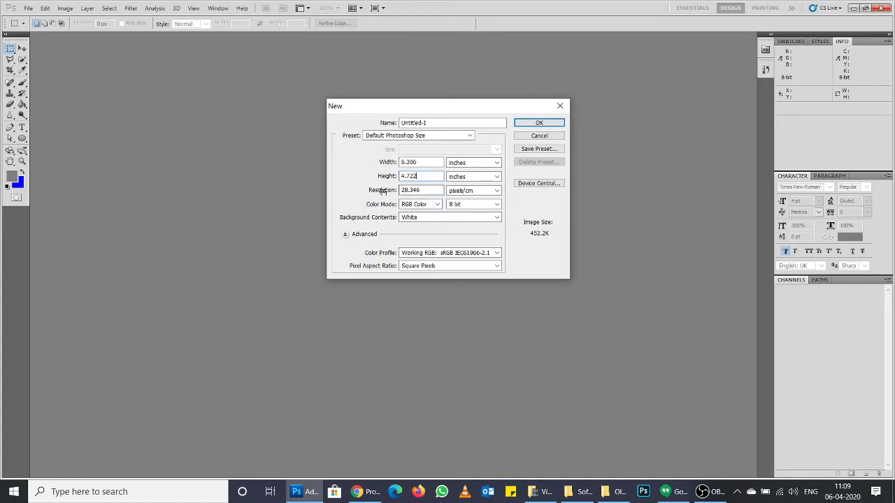
left_click_drag(427, 190, 394, 200)
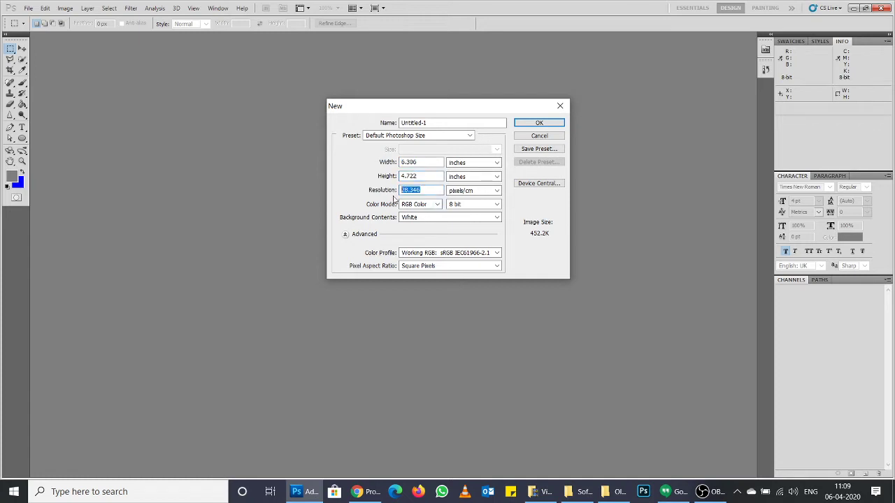
left_click(465, 190)
left_click_drag(420, 190, 363, 195)
left_click(346, 236)
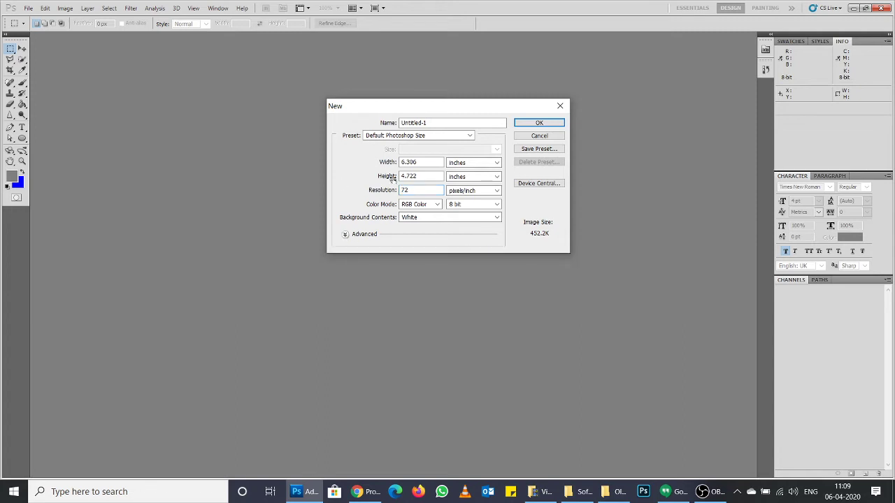
Step: Change the new document's resolution from 72 to 300 pixels/inch, making it 7.67M
left_click(411, 190)
double_click(411, 190)
type("300")
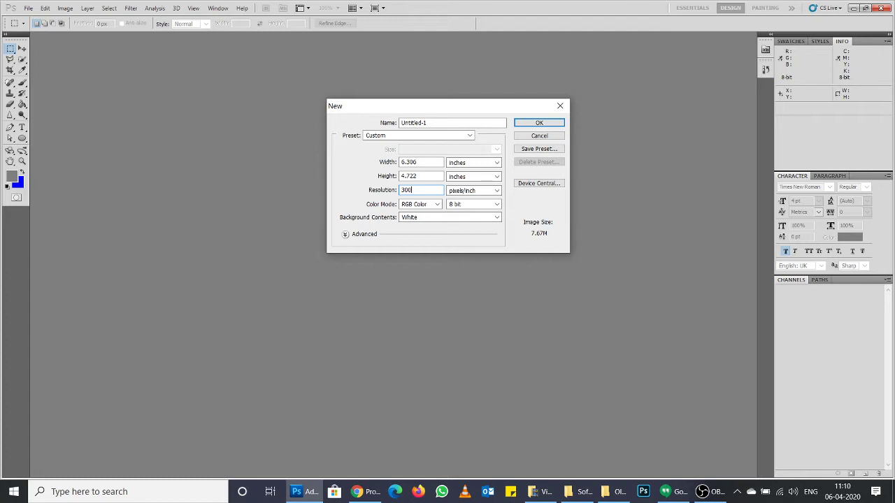
left_click(405, 162)
key("Tab")
key("Tab")
type("3")
type("0")
type("0")
key("Return")
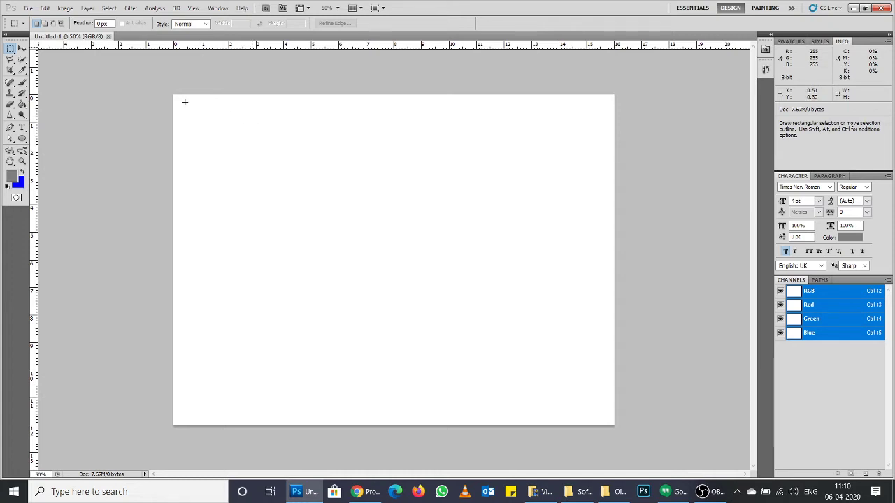
mouse_move(184, 102)
left_mouse_down()
mouse_move(634, 382)
mouse_move(634, 444)
left_mouse_up()
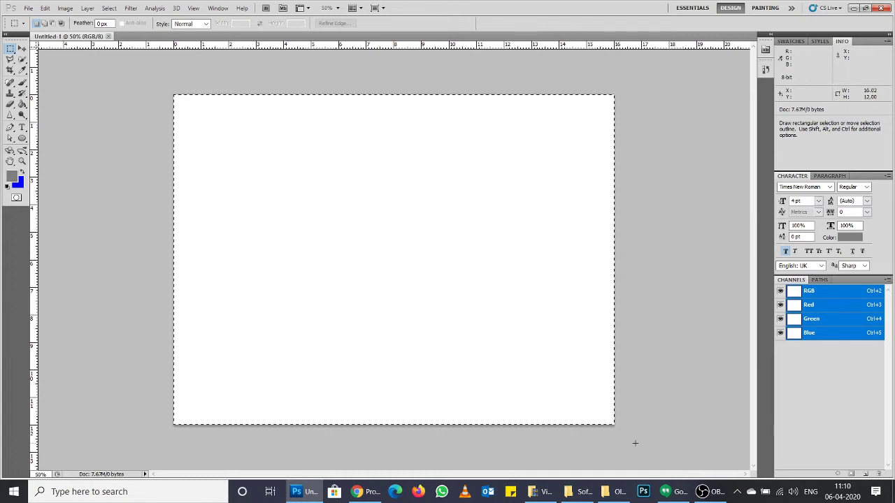
left_click(237, 164)
left_click_drag(142, 86, 649, 363)
key("ctrl+a")
right_click(133, 140)
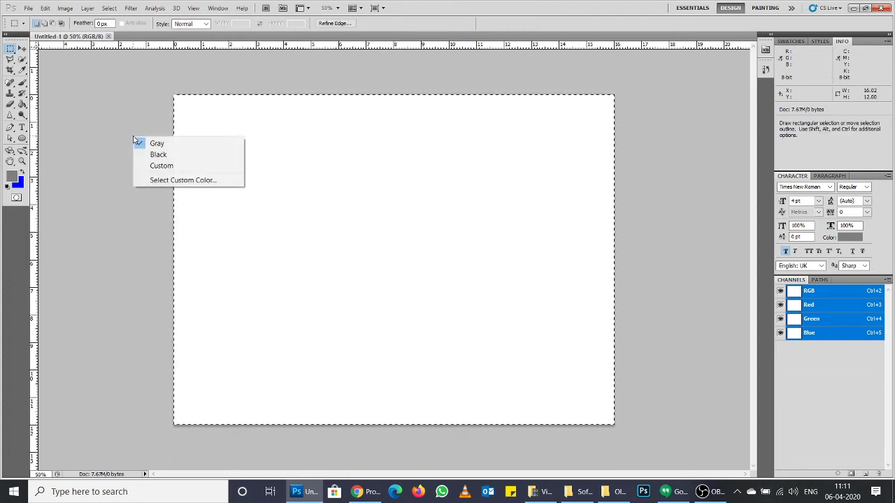
left_click(117, 101)
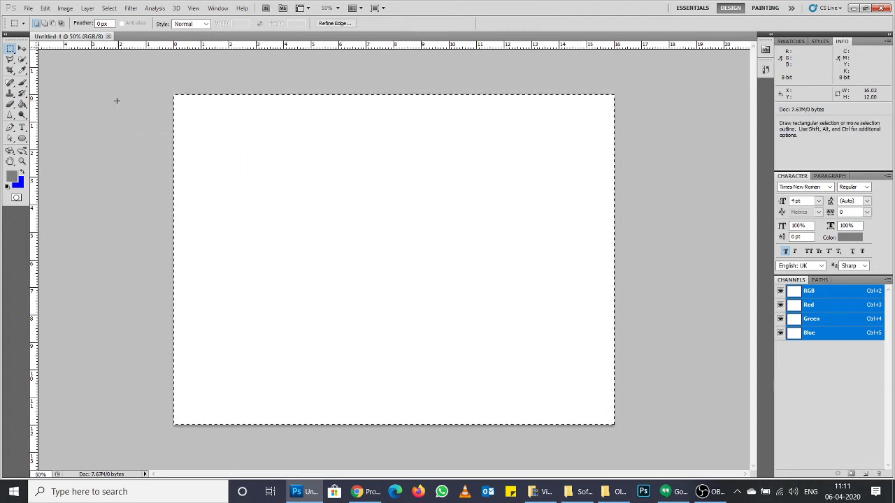
key("ctrl+plus")
key("ctrl+minus")
key("ctrl+minus")
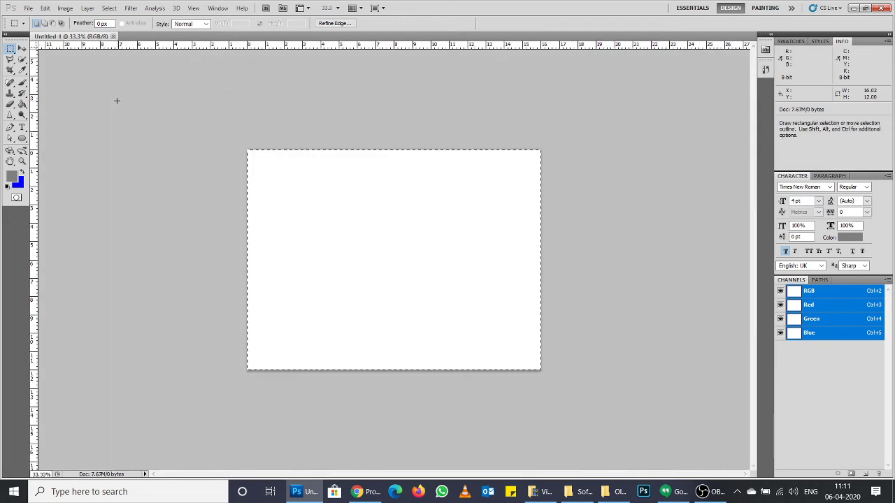
key("ctrl+plus")
key("ctrl+d")
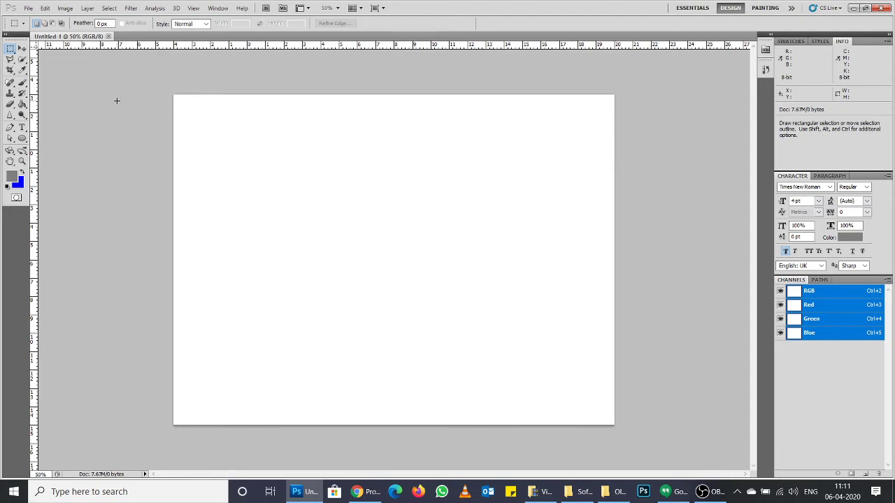
key("ctrl")
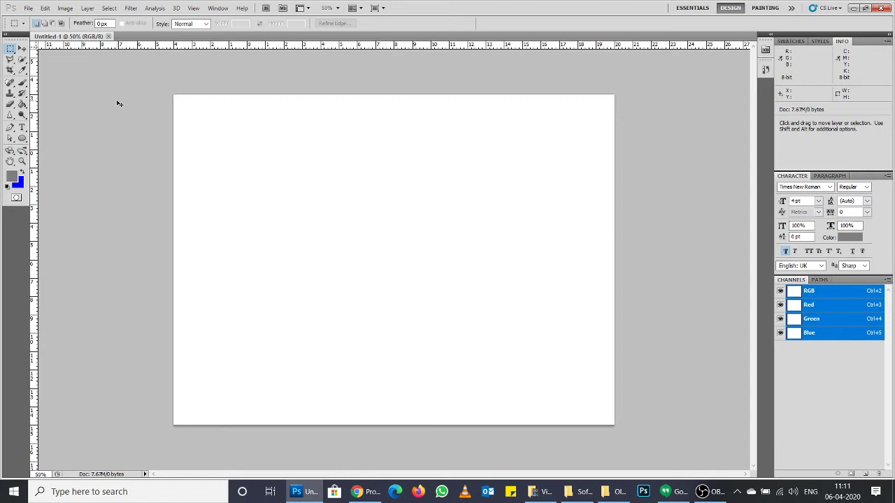
key("ctrl+plus")
key("ctrl+plus")
key("ctrl+plus")
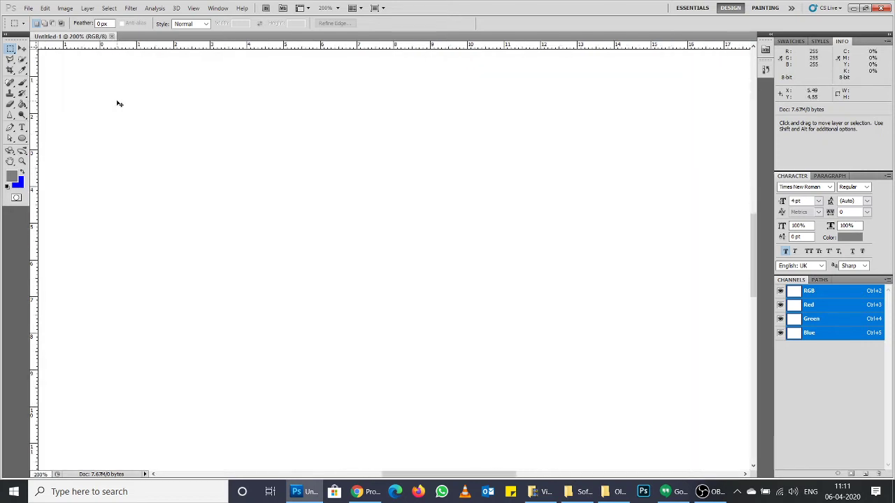
key("ctrl+minus")
key("ctrl+minus")
key("ctrl+minus")
key("ctrl+minus")
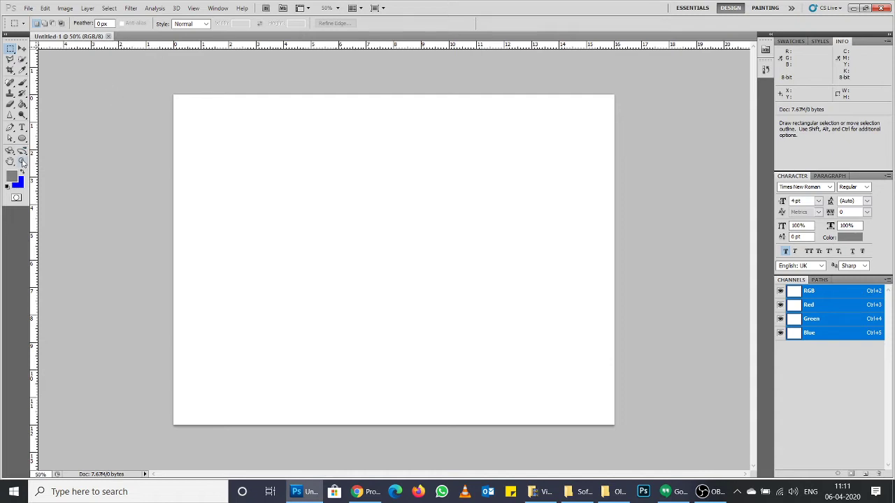
left_click(21, 162)
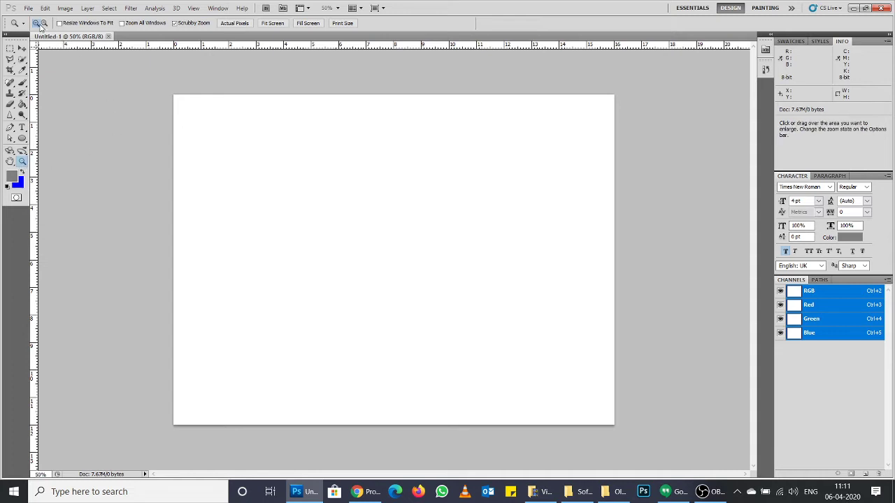
left_click(332, 170)
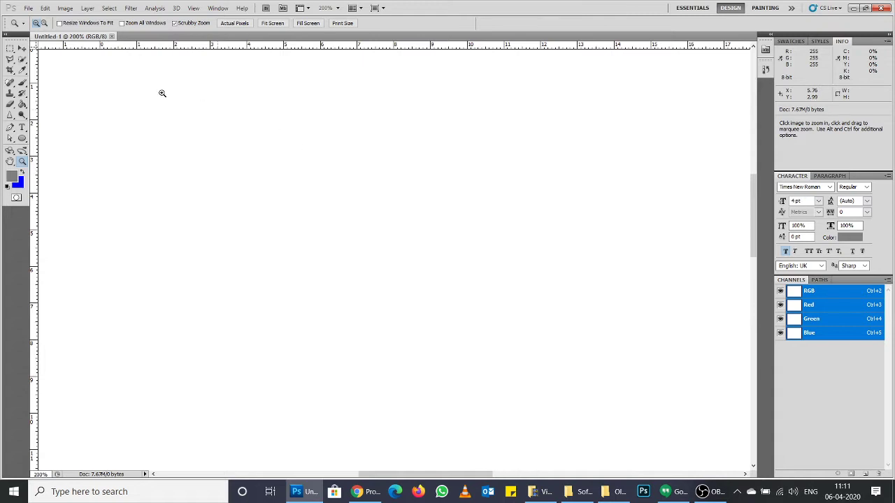
left_click(438, 198, "alt")
left_click(438, 199, "alt")
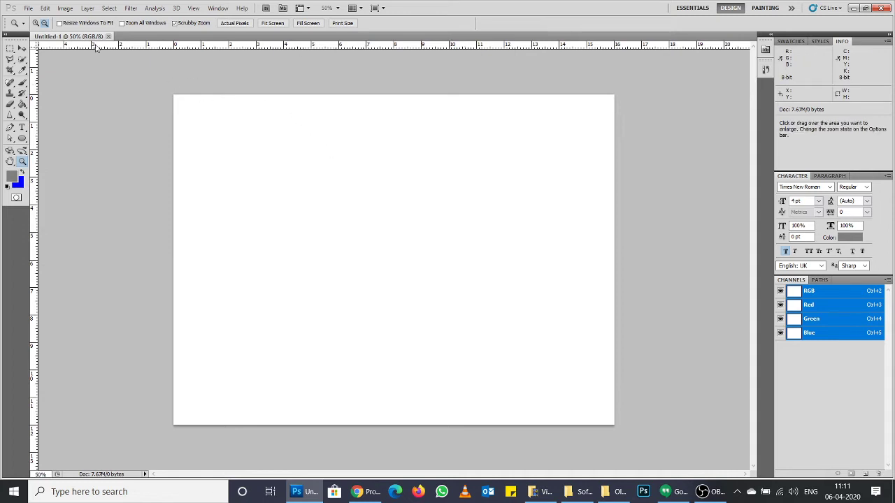
left_click(21, 49)
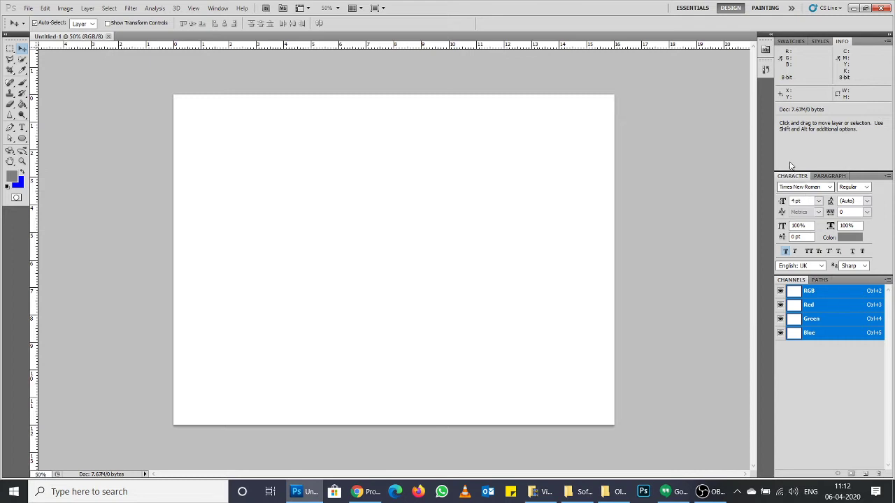
Step: Browse the Paragraph, Paths, Swatches and Info panels, then reset the Design workspace
left_click(828, 177)
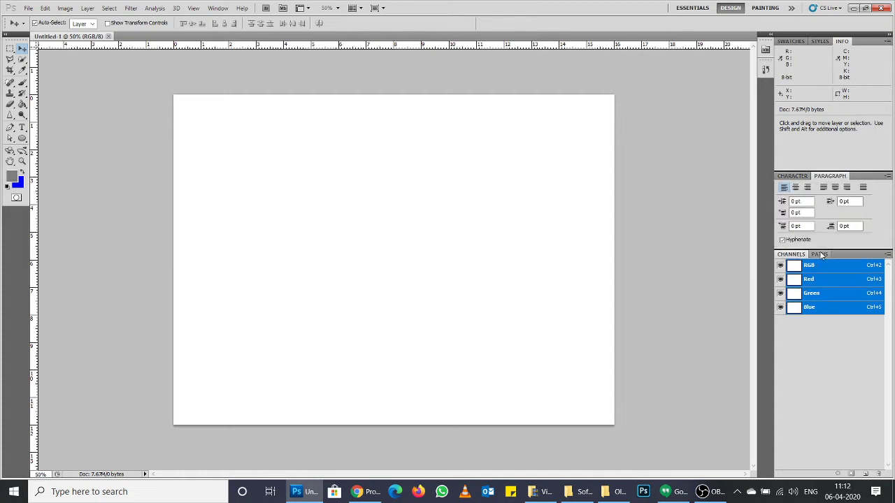
left_click(821, 255)
left_click(791, 44)
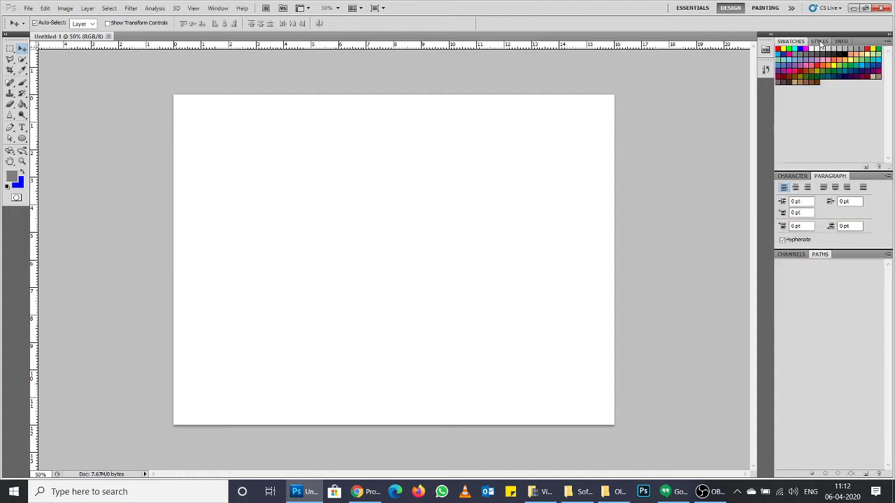
left_click(821, 42)
left_click(792, 44)
left_click(791, 9)
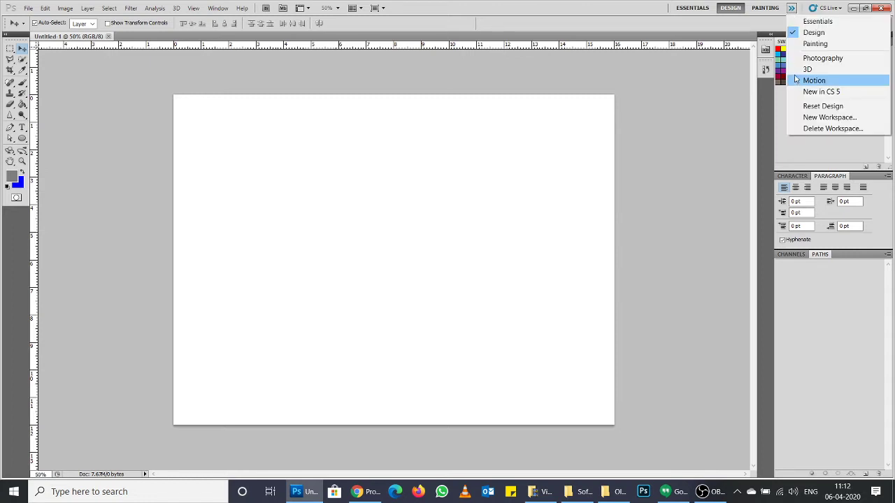
left_click(849, 108)
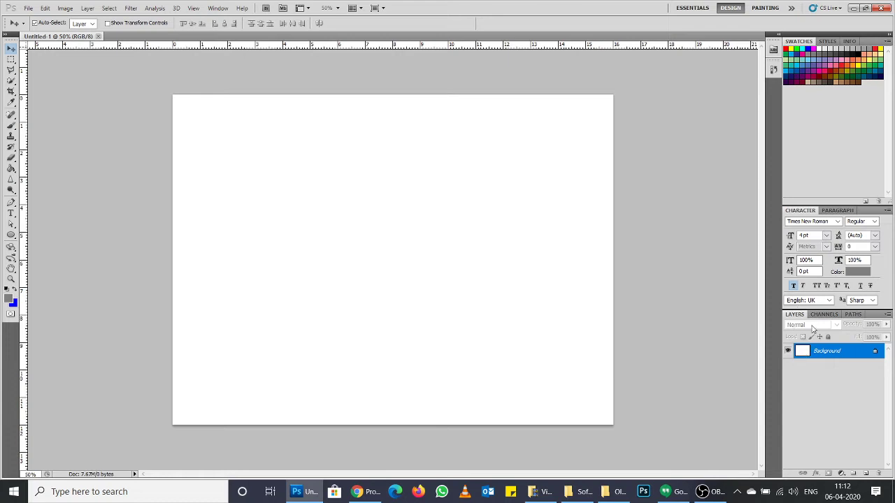
Step: Float the Layers panel, close and reopen it via Window > Layers, then enlarge it
left_click_drag(797, 315, 637, 149)
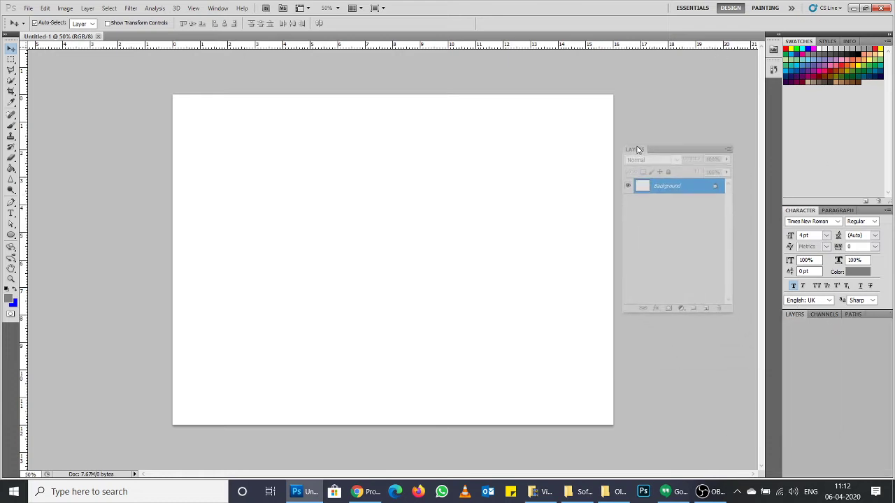
left_click(731, 141)
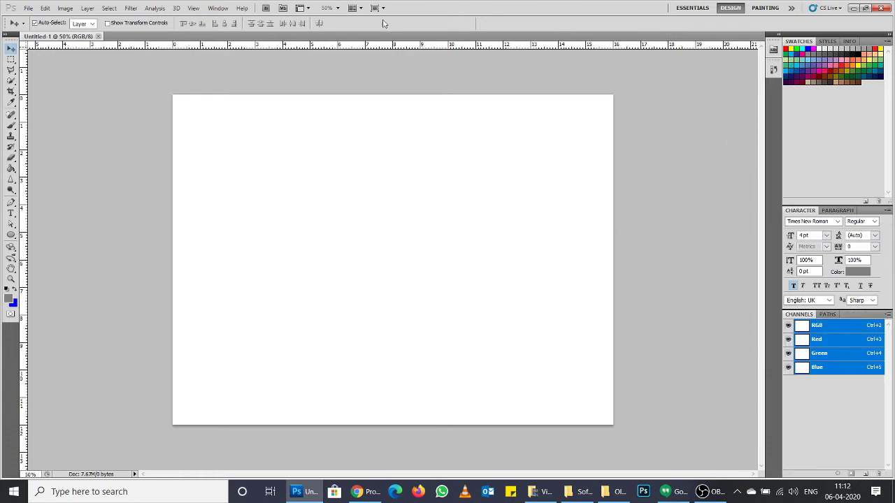
left_click(218, 8)
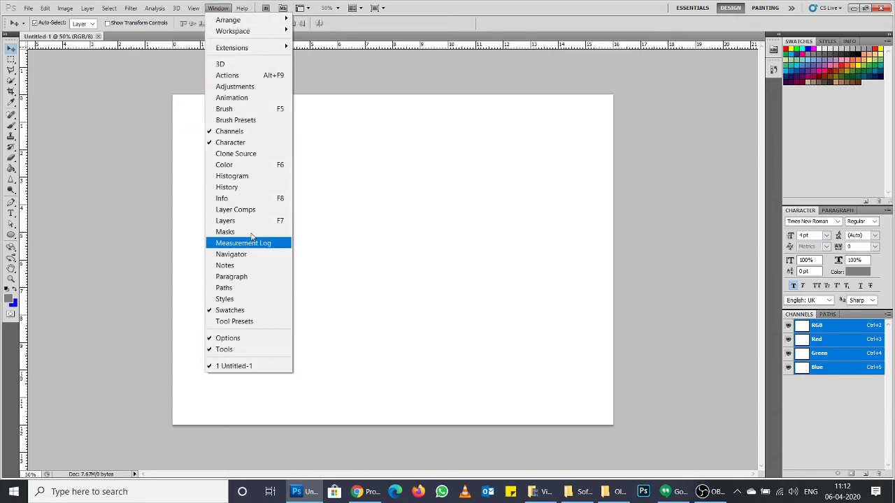
left_click(225, 220)
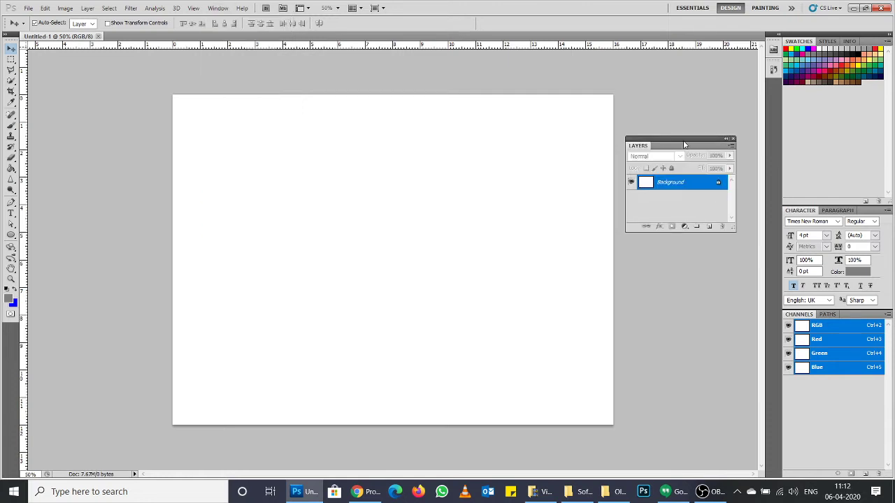
mouse_move(686, 144)
left_mouse_down()
mouse_move(705, 116)
mouse_move(694, 71)
left_mouse_up()
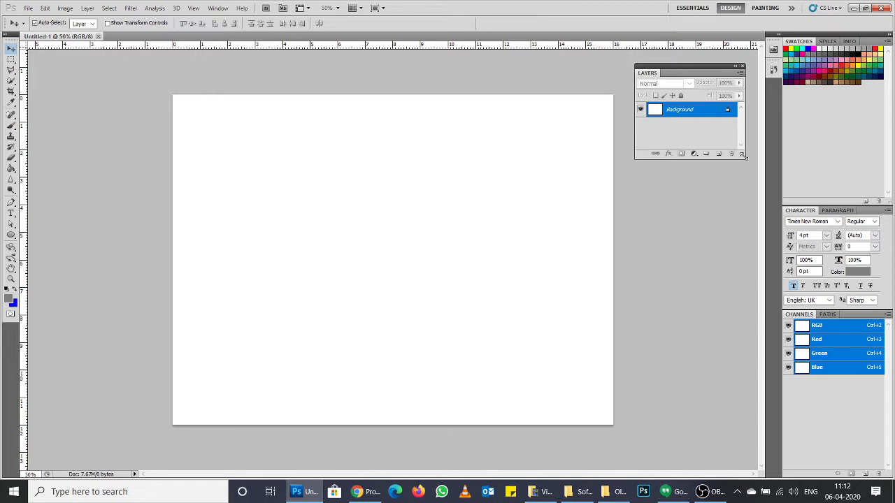
left_click_drag(744, 157, 766, 280)
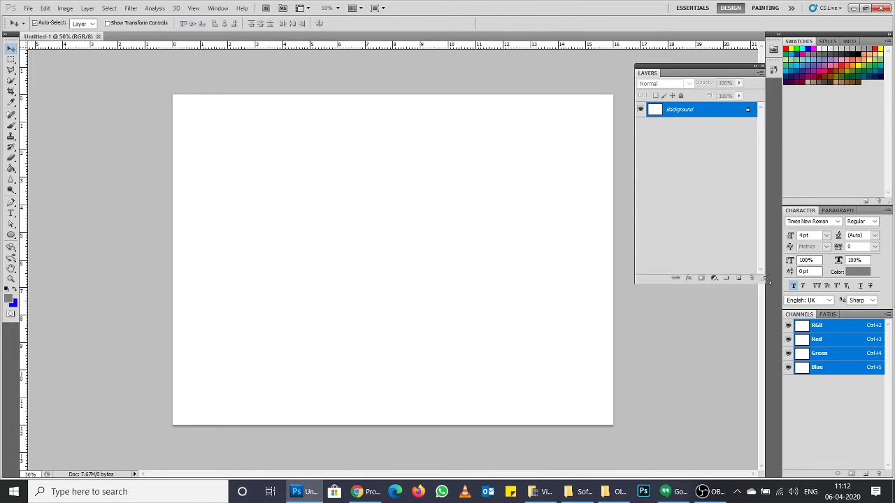
left_click_drag(766, 280, 725, 276)
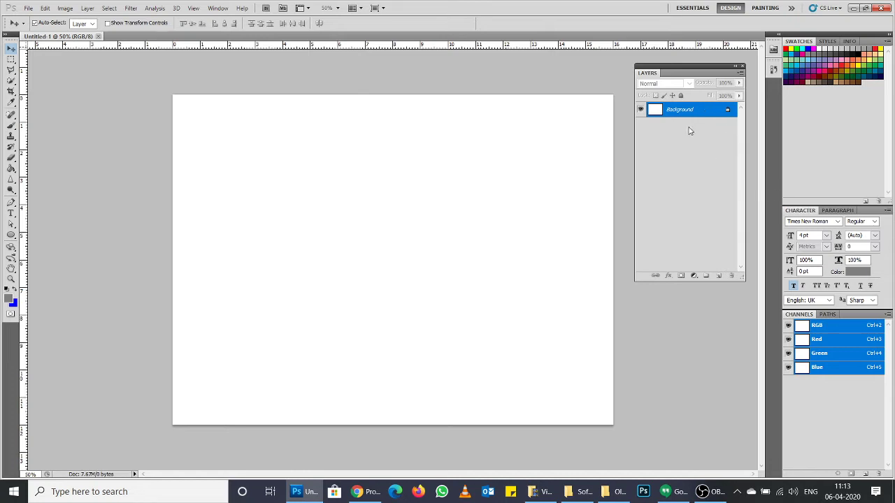
Step: Add and delete an Alpha 1 channel, then dock Layers with Channels and Paths
left_click_drag(695, 69, 689, 77)
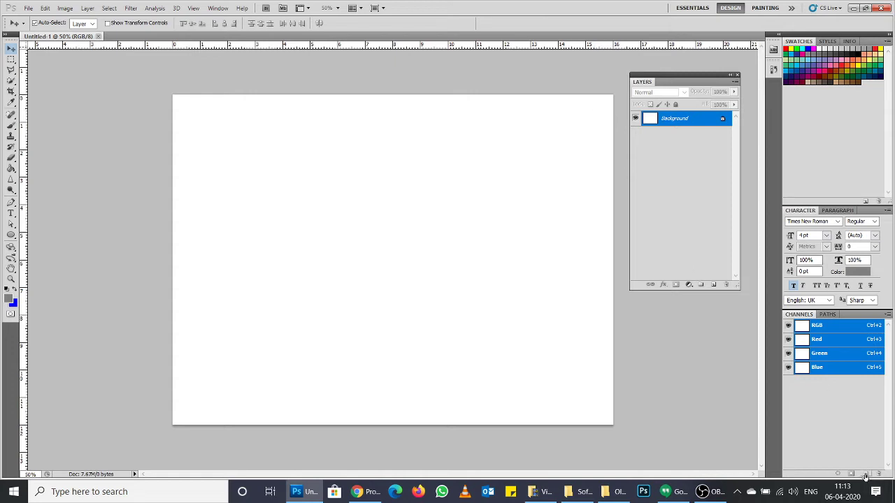
left_click(865, 475)
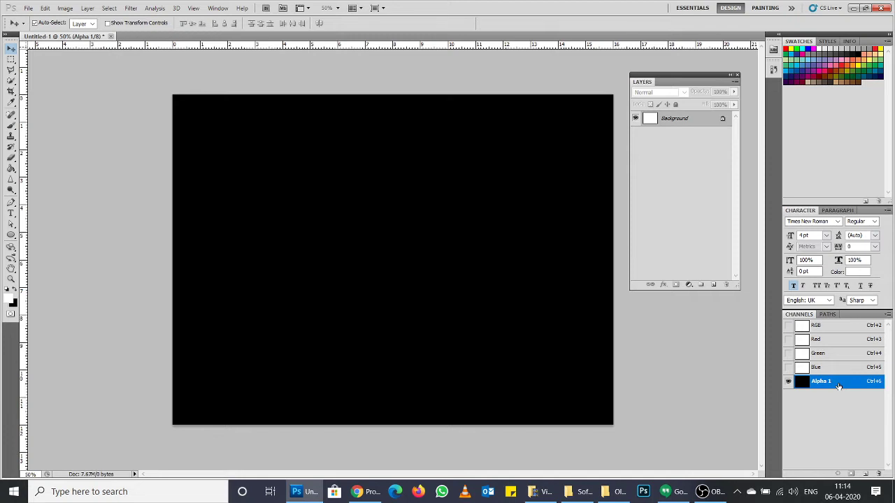
left_click_drag(839, 386, 879, 475)
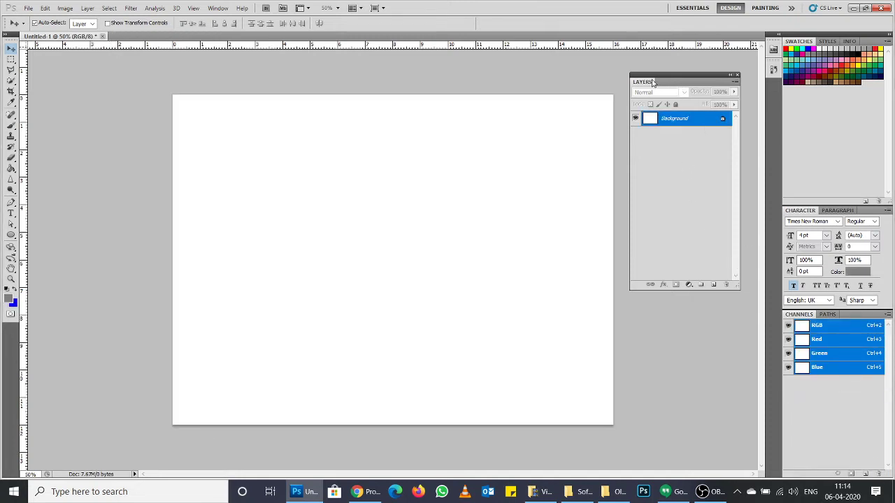
mouse_move(652, 83)
left_mouse_down()
mouse_move(793, 318)
mouse_move(804, 316)
left_mouse_up()
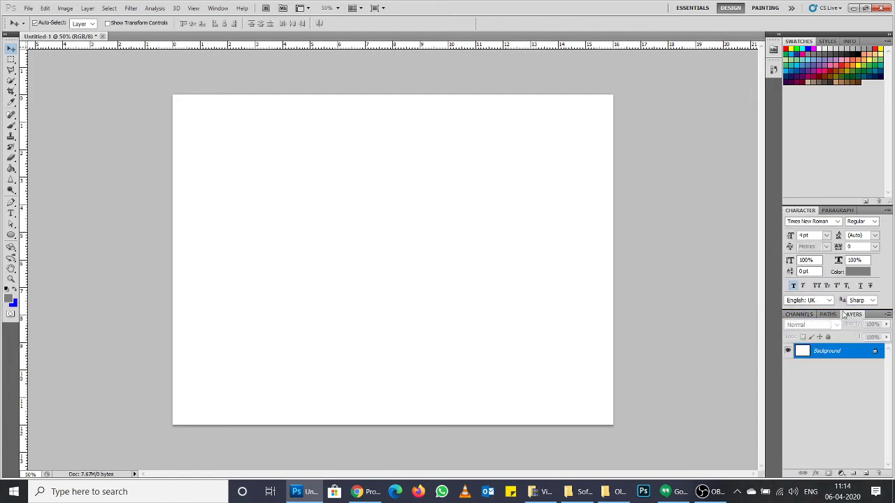
Step: Shrink Swatches and reorder the Paths, Channels and Layers tabs so Layers shows in front
double_click(844, 315)
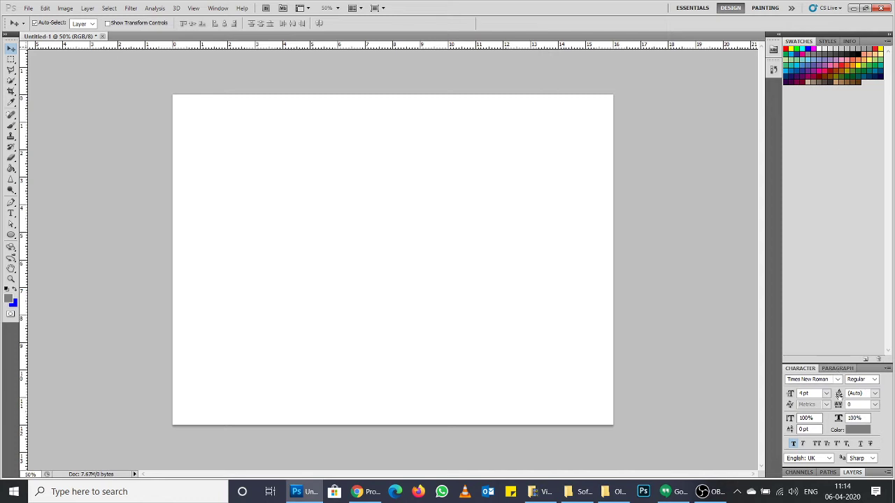
left_click(853, 472)
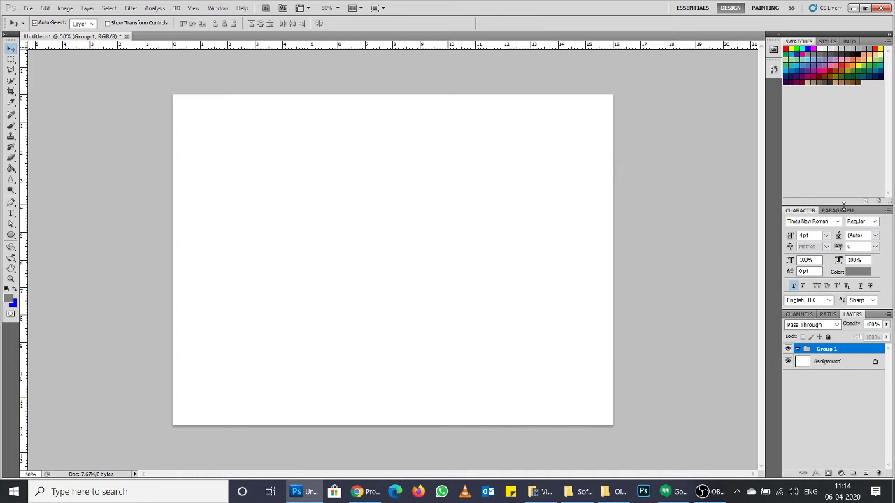
left_click_drag(844, 203, 844, 97)
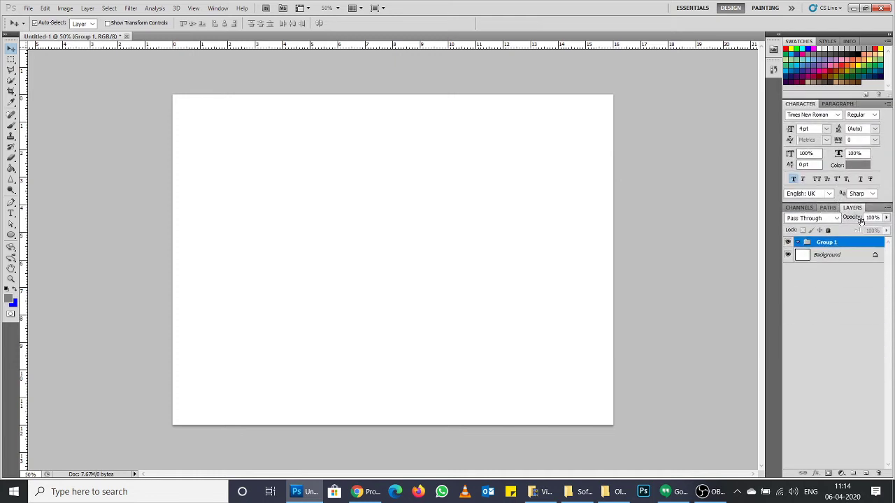
left_click_drag(854, 209, 800, 211)
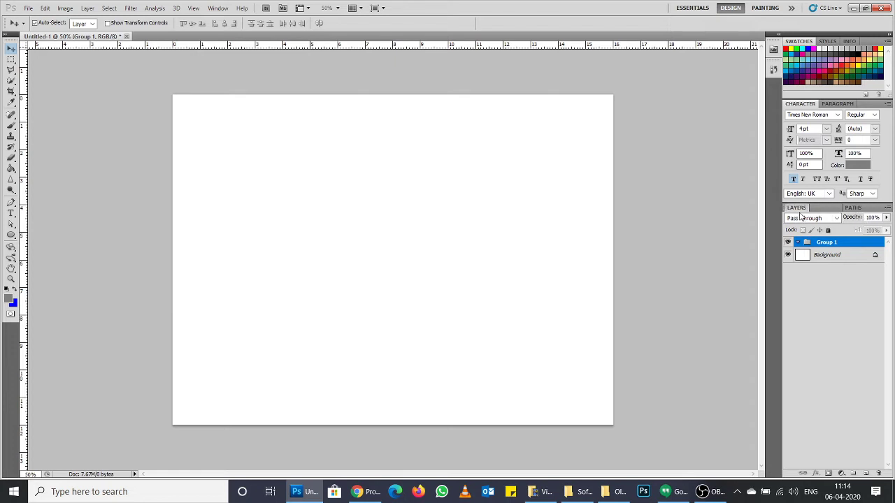
left_click_drag(796, 209, 802, 210)
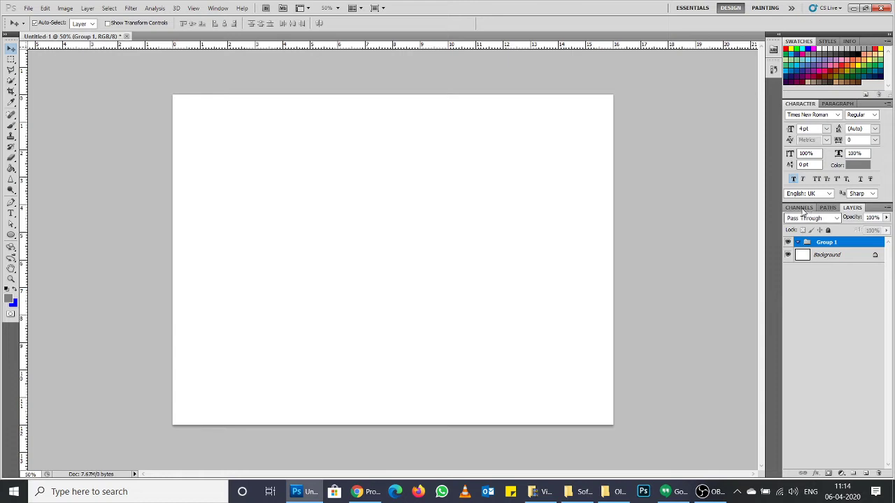
left_click_drag(800, 208, 852, 211)
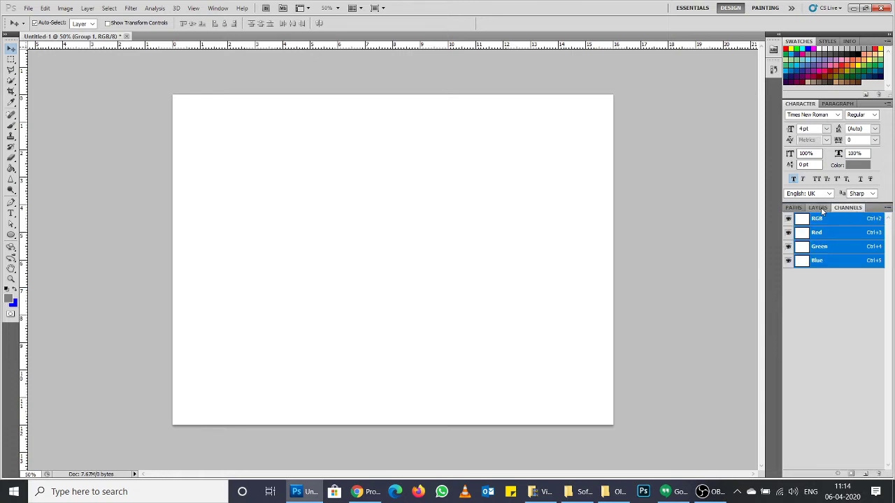
left_click_drag(821, 208, 853, 208)
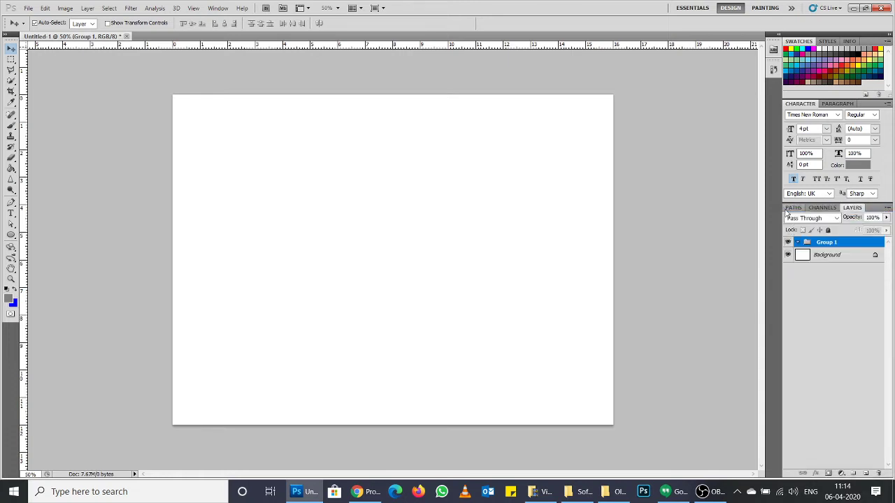
Step: Close the Paths and Channels panels and delete Group 1 along with its contents
mouse_move(793, 209)
left_mouse_down()
mouse_move(852, 208)
mouse_move(589, 123)
left_mouse_up()
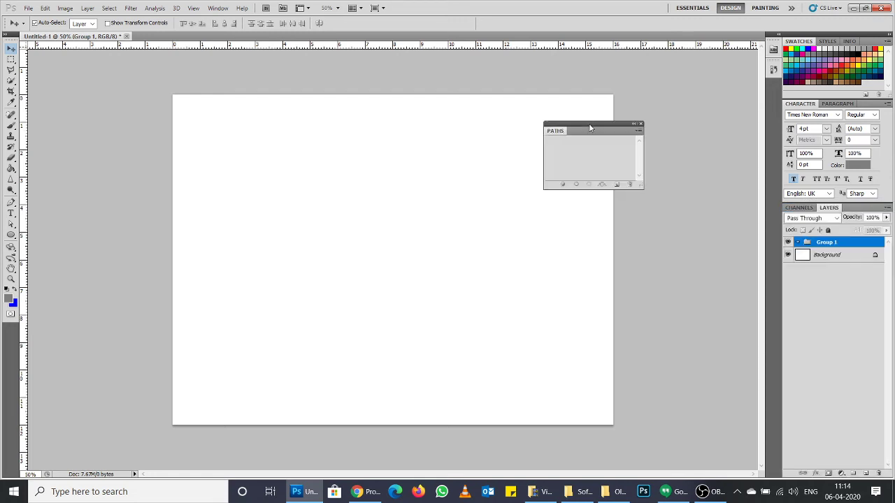
left_click(644, 126)
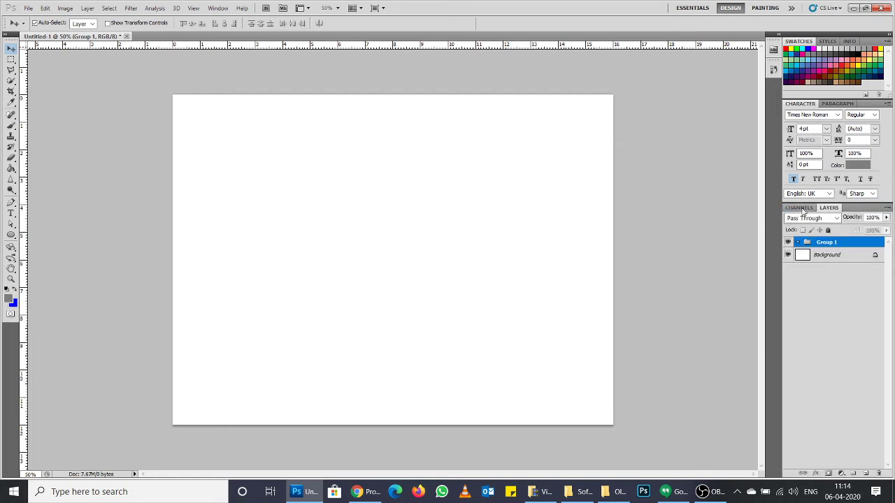
left_click_drag(799, 208, 554, 140)
left_click(631, 137)
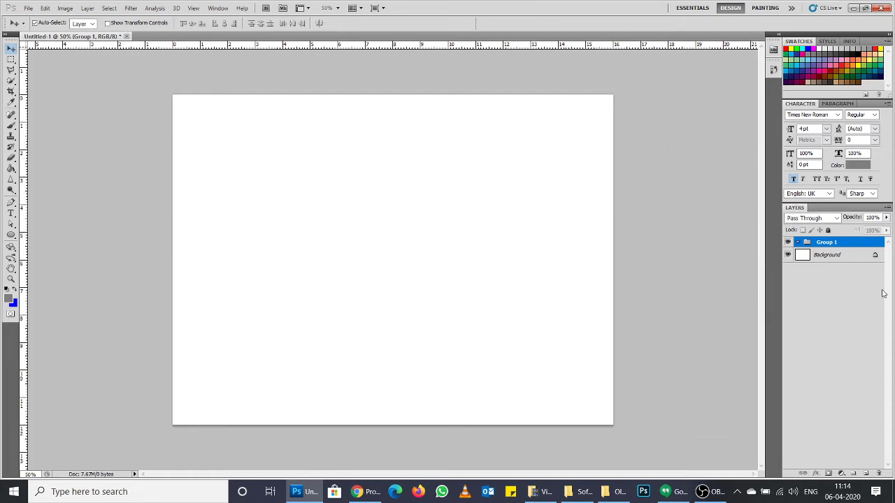
left_click(879, 473)
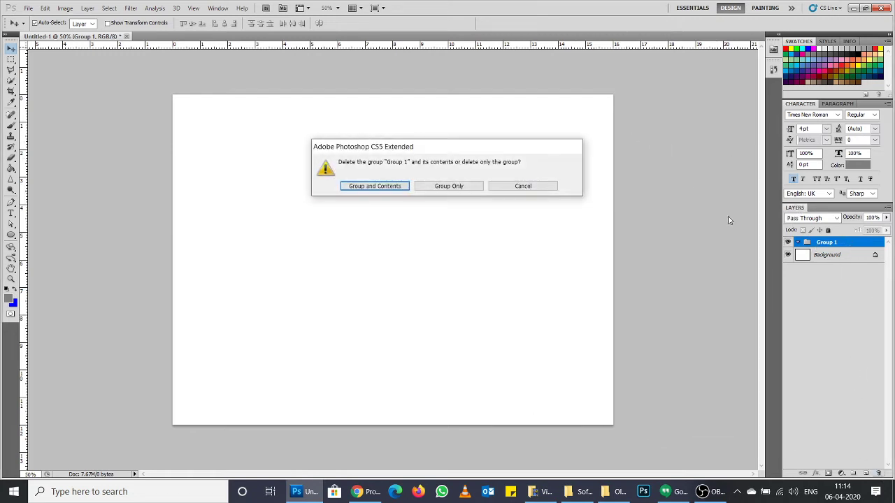
left_click(404, 188)
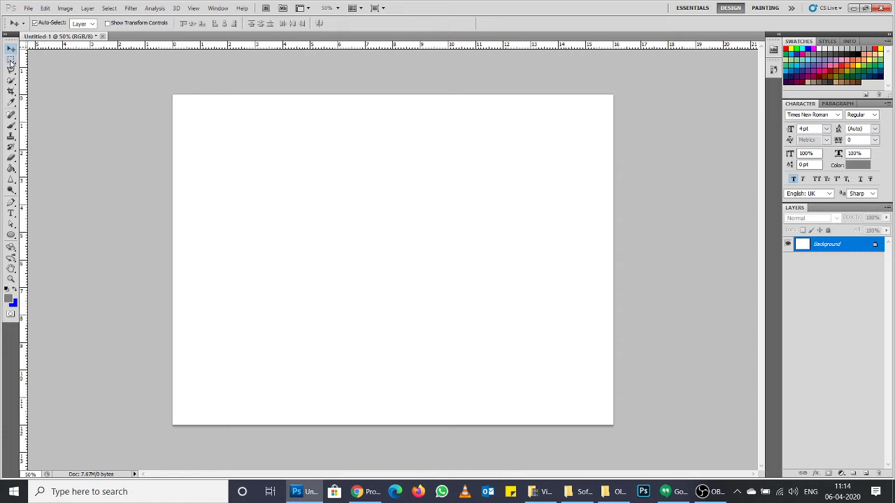
Step: Draw a large rectangular selection in the upper-middle canvas and nudge it into place
left_click(11, 61)
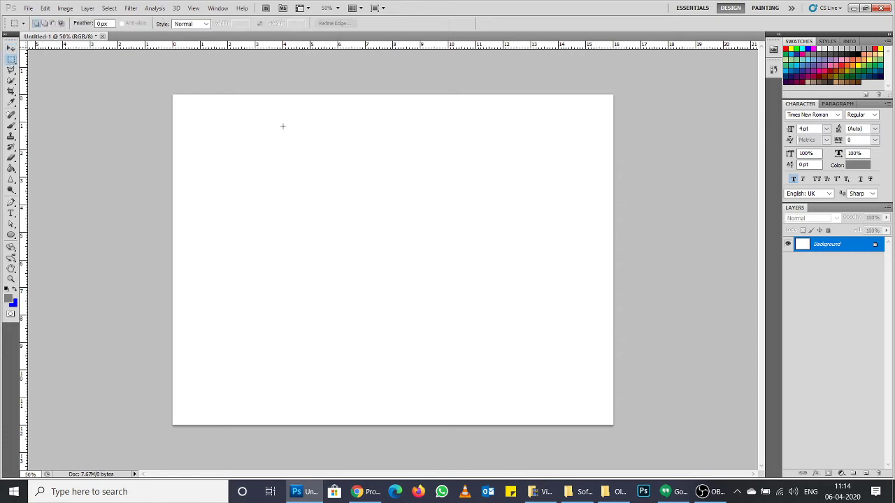
left_click_drag(451, 254, 532, 336)
key("shift+Down")
key("shift+Down")
key("shift+Down")
key("shift+Down")
key("shift+Down")
key("shift+Left")
key("shift+Left")
key("shift+Left")
key("shift+Left")
left_click_drag(357, 199, 354, 176)
Step: Fill the selected rectangle with grey using the Paint Bucket, then refill it solid blue
left_click(11, 169)
left_click(378, 217)
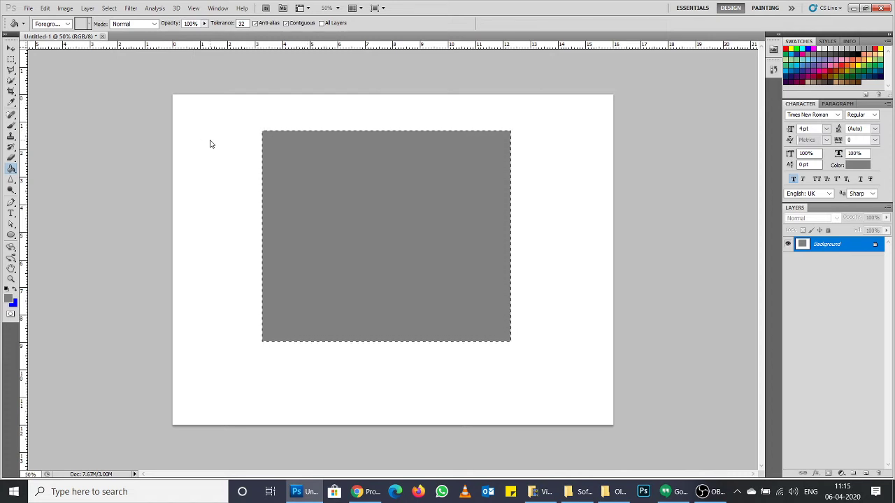
left_click(15, 289)
left_click(312, 168)
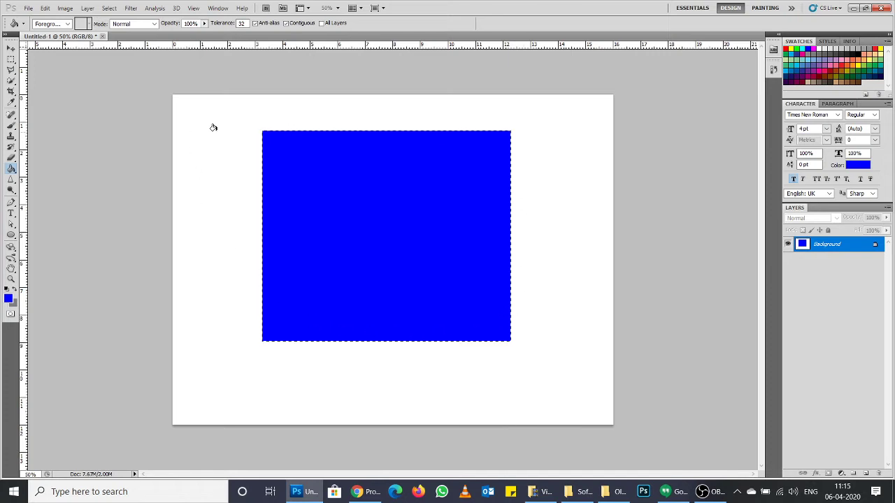
left_click(12, 60)
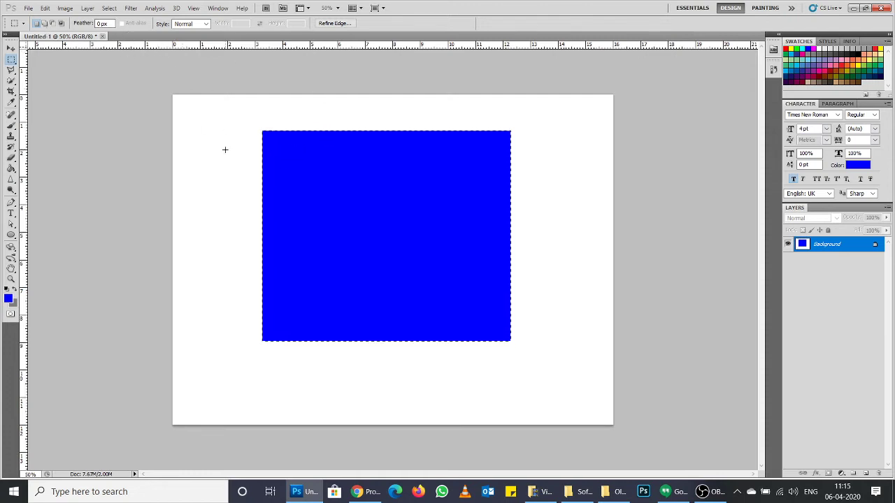
Step: Select a square overlapping the blue rectangle's lower left, fill it yellow, and deselect
left_click_drag(216, 149, 458, 384)
left_click(797, 47)
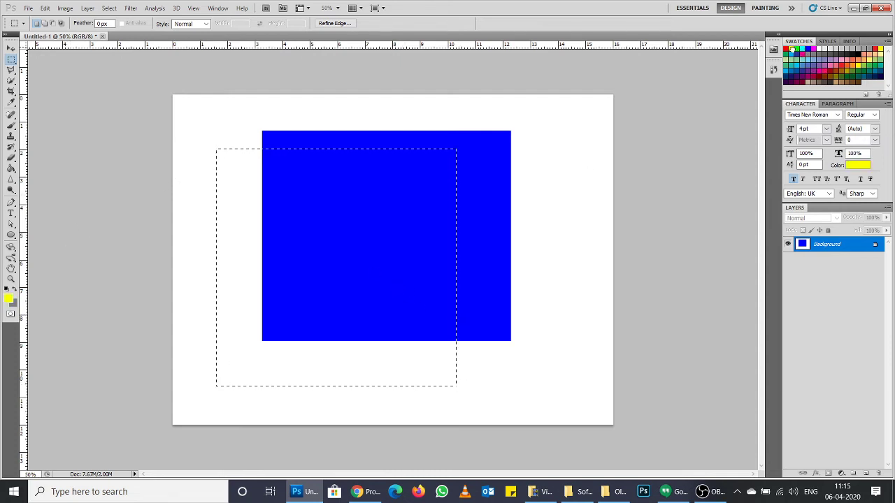
key("g")
left_click(292, 203)
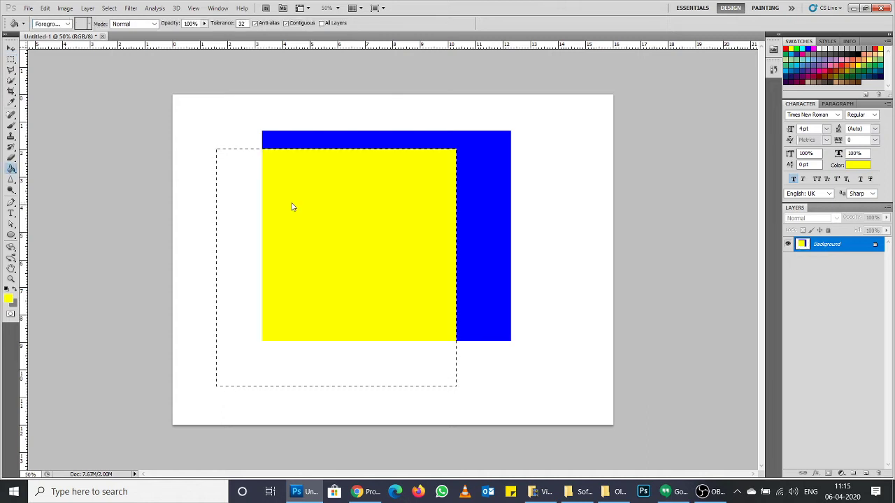
left_click(247, 214)
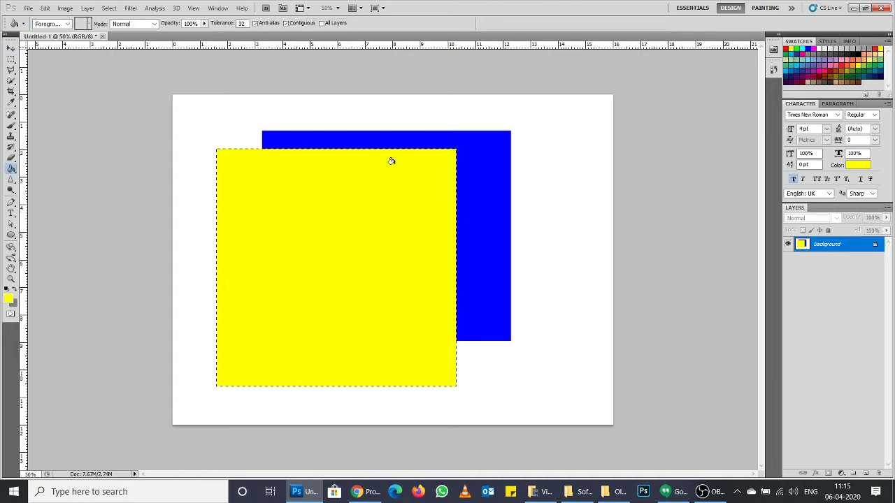
left_click(11, 58)
left_click(192, 96)
Step: Try moving the locked Background layer and dismiss the locked-layer warning
left_click(11, 49)
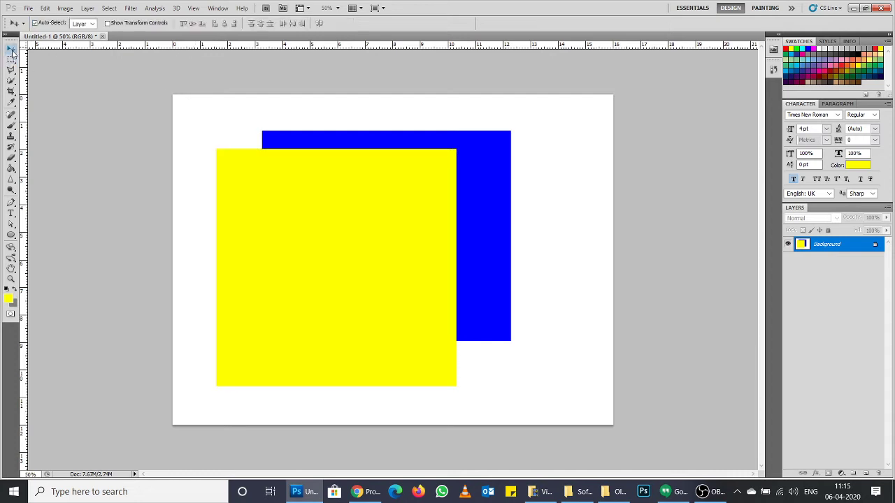
left_click(661, 167)
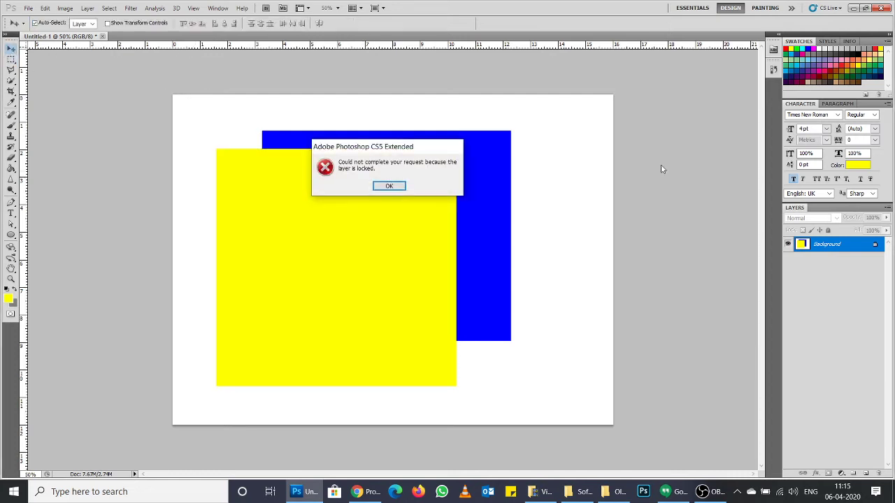
left_click(389, 187)
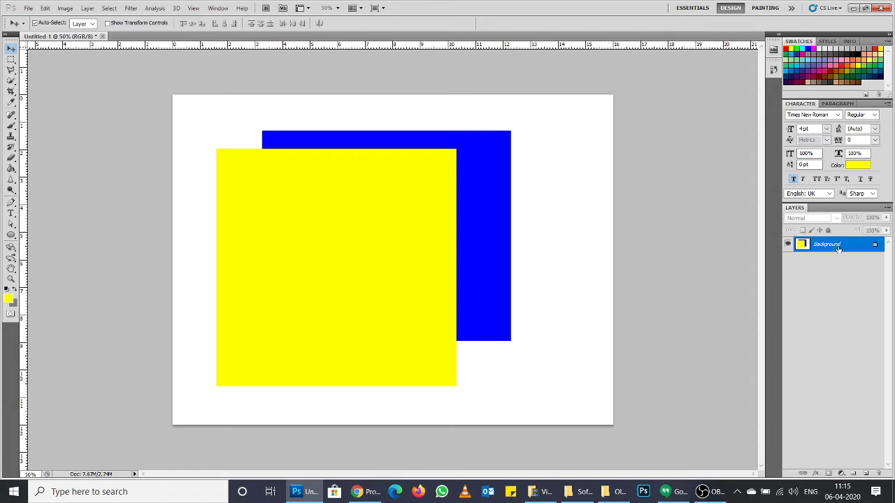
Step: Add Layer 1 and fill it black, then white, hiding the blue and yellow shapes
left_click(867, 473)
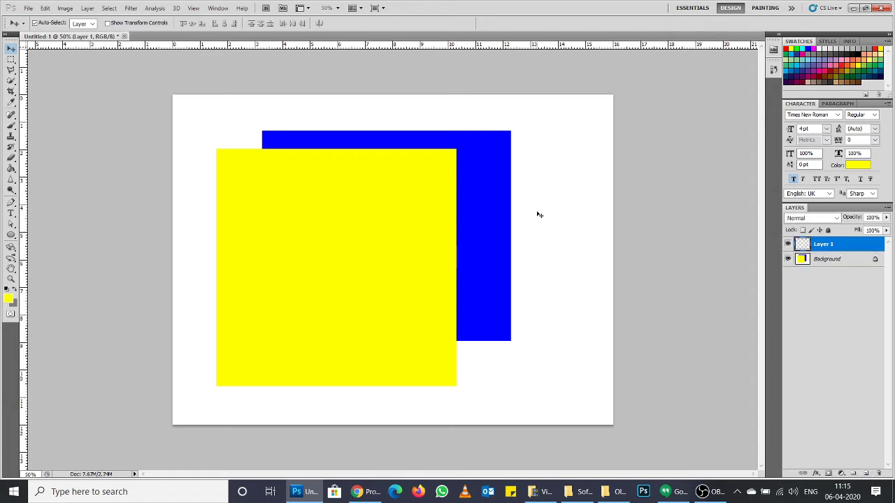
key("d")
key("alt+BackSpace")
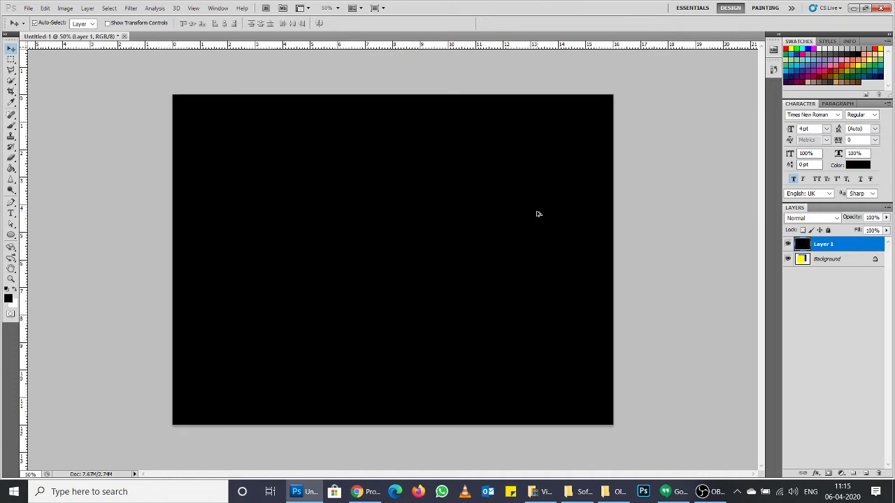
key("ctrl+BackSpace")
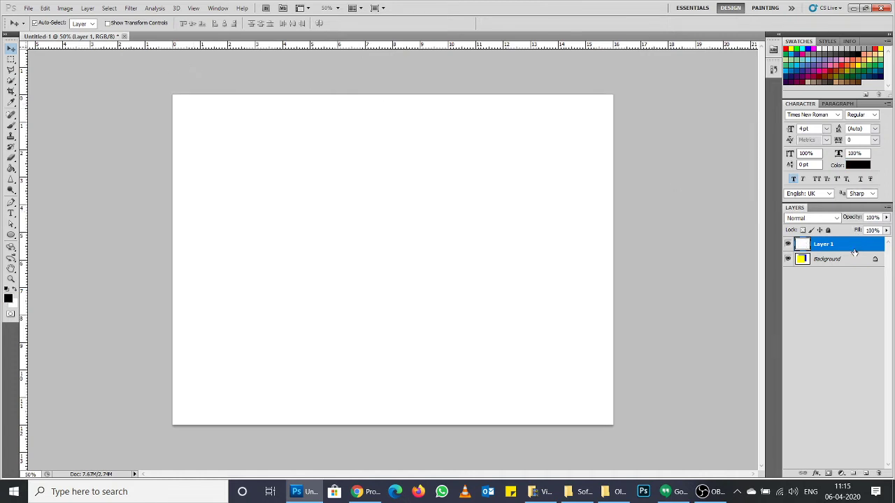
Step: On a new Layer 2, fill a wide horizontal band with orange and deselect
left_click(12, 60)
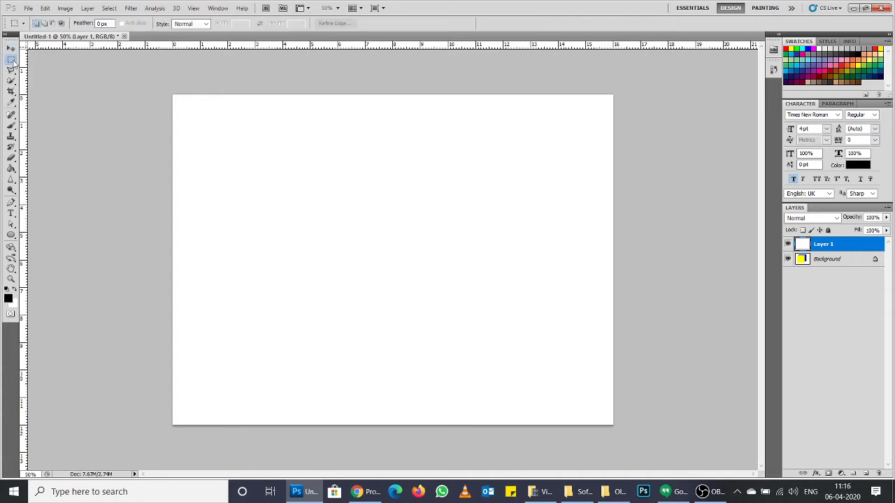
left_click(867, 473)
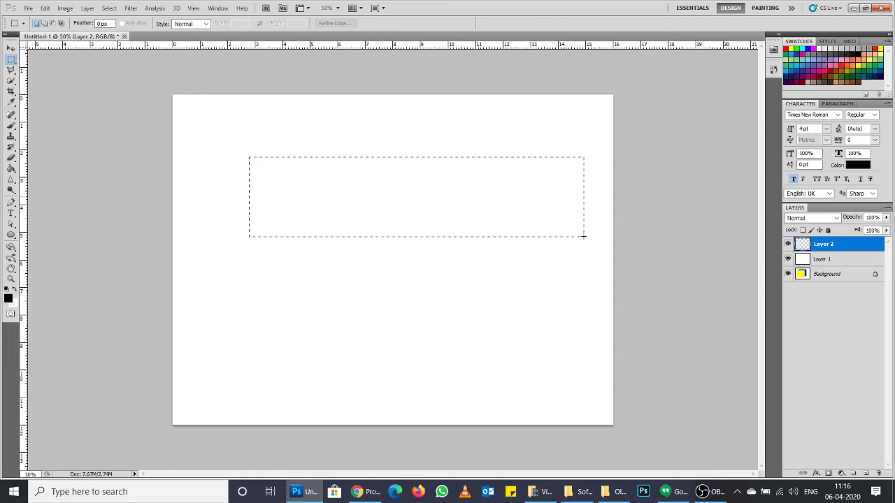
left_click_drag(249, 157, 557, 239)
left_click(862, 62)
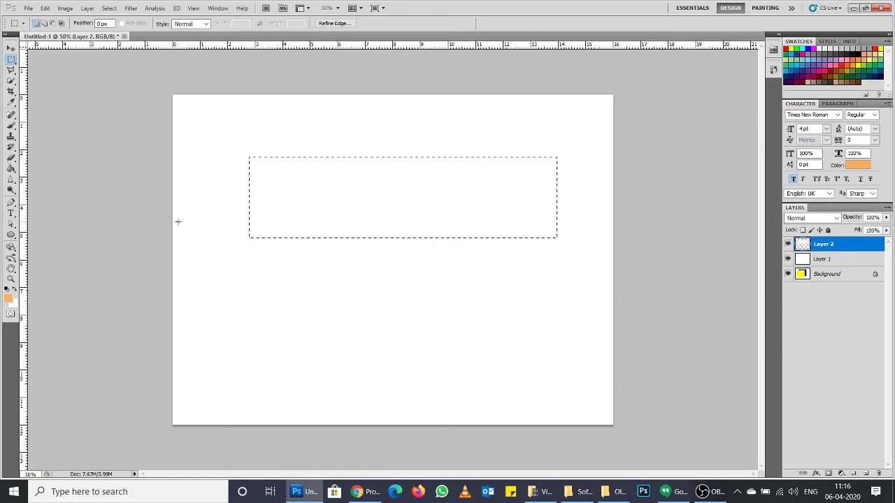
key("alt+BackSpace")
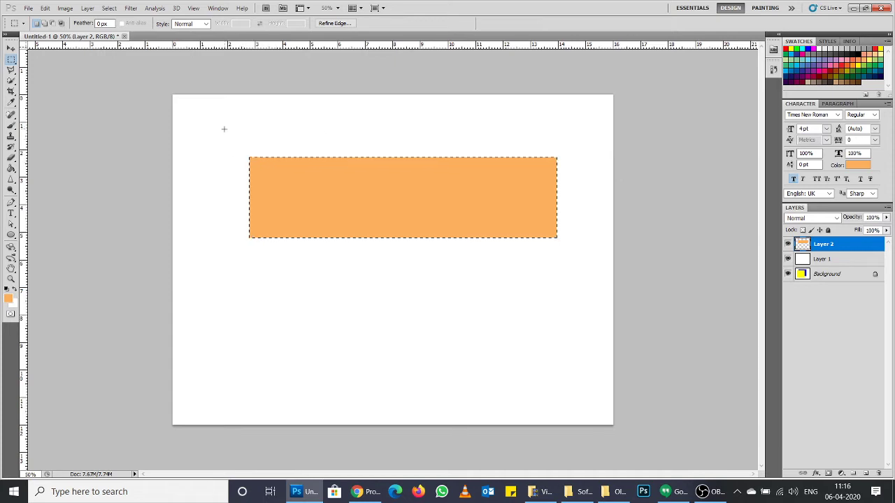
left_click(109, 8)
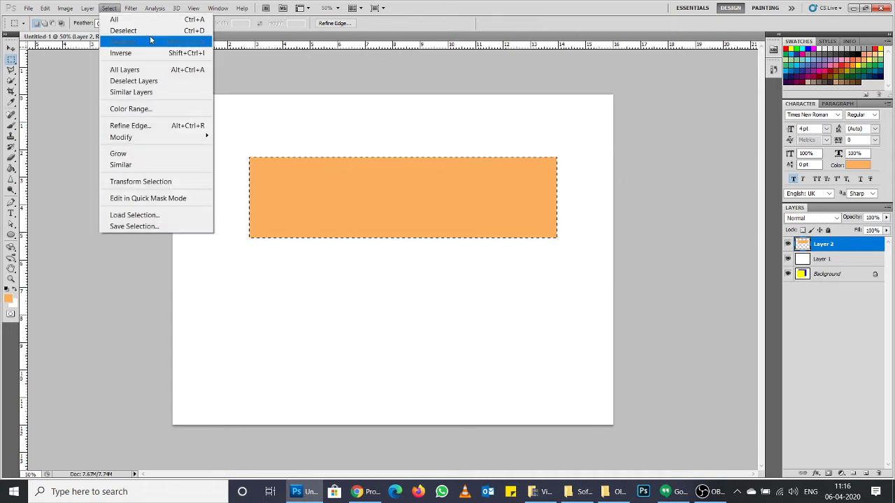
left_click(149, 30)
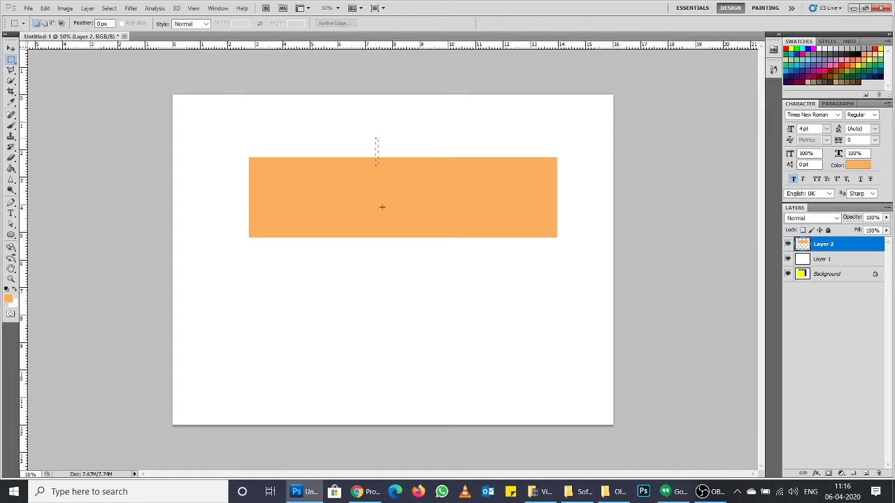
Step: On a new Layer 3, fill a tall vertical strip crossing the bar with red and deselect
left_click_drag(381, 207, 494, 382)
left_click(865, 475)
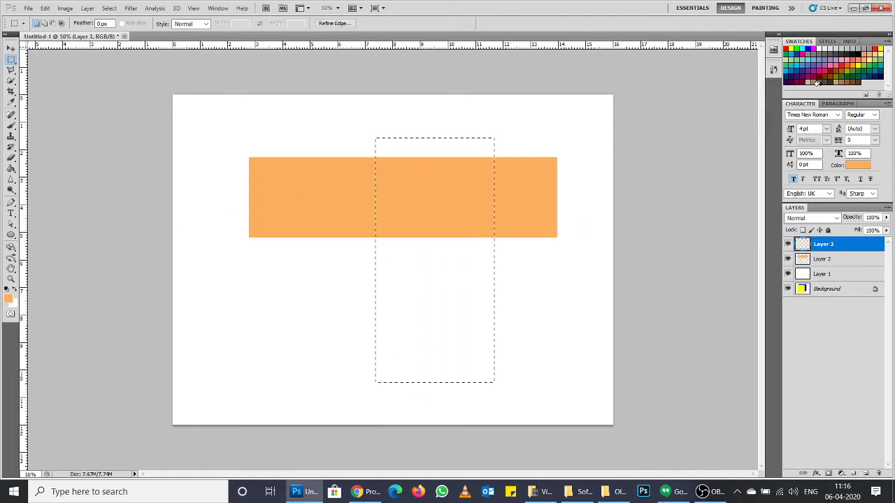
left_click(787, 49)
key("alt+BackSpace")
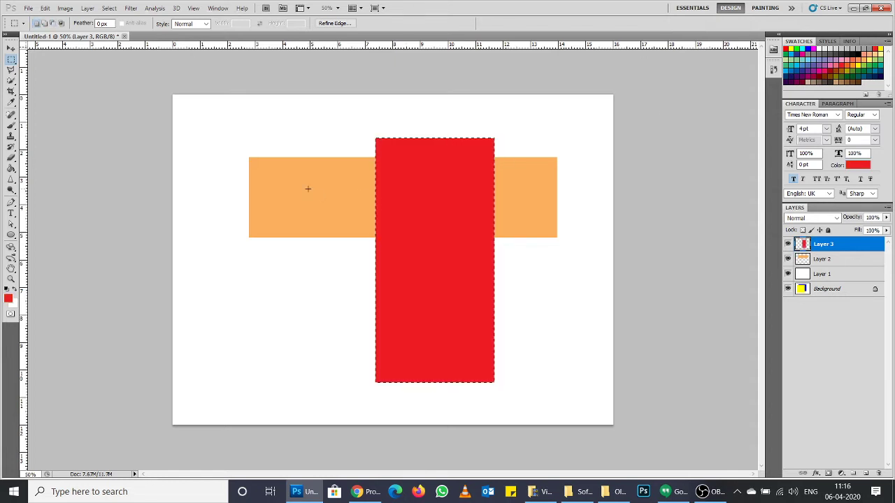
key("ctrl+d")
Step: Drag the red and orange rectangles around until they form a centred cross
left_click(11, 48)
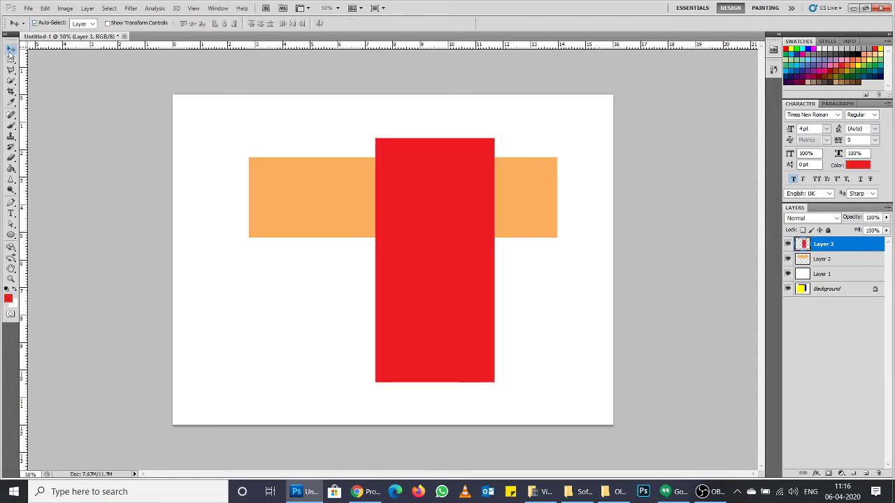
left_click_drag(459, 175, 425, 157)
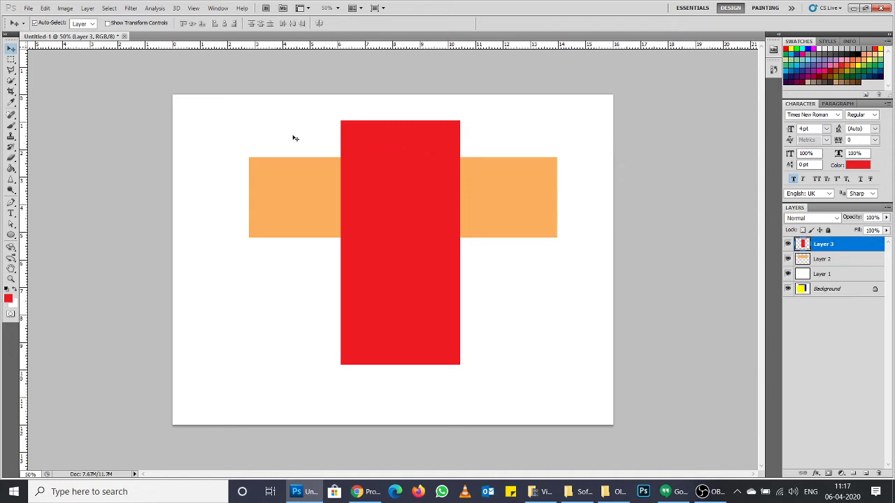
left_click_drag(341, 153, 232, 146)
left_click_drag(391, 162, 384, 216)
left_click_drag(279, 165, 390, 191)
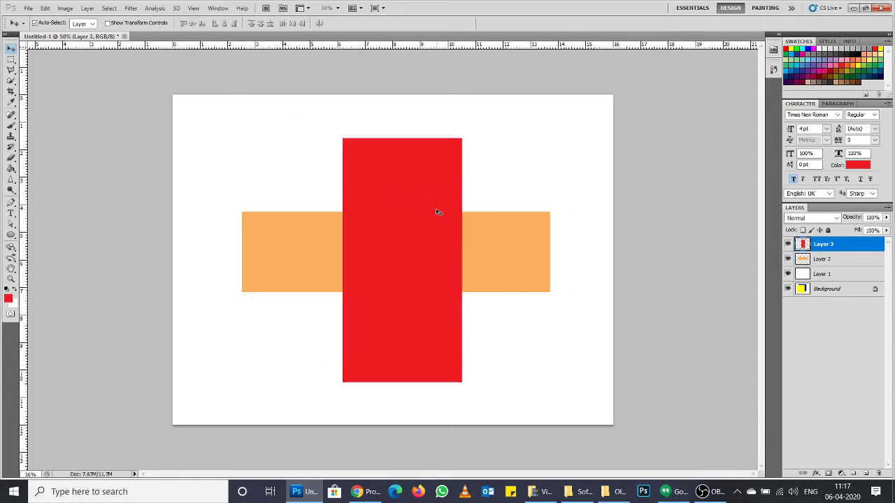
left_click_drag(442, 193, 365, 189)
left_click_drag(417, 229, 424, 220)
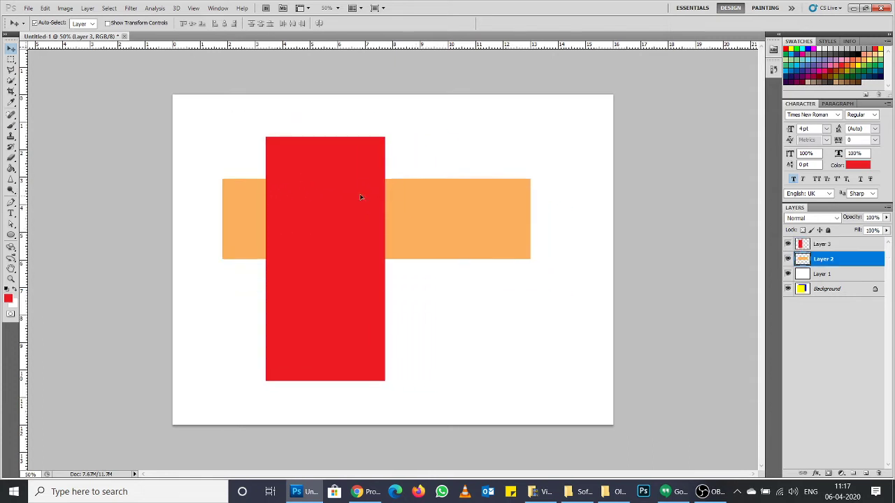
mouse_move(358, 194)
left_mouse_down()
mouse_move(424, 168)
mouse_move(320, 180)
left_mouse_up()
left_click_drag(439, 235, 394, 245)
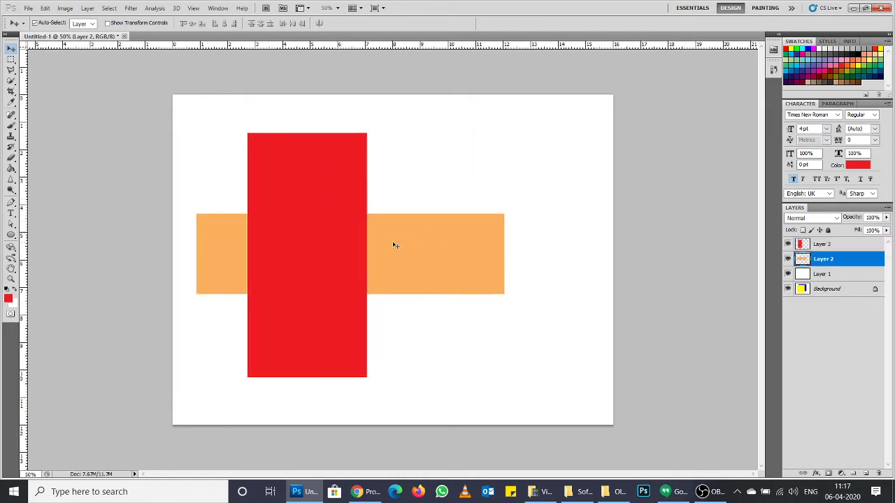
left_click_drag(325, 196, 381, 192)
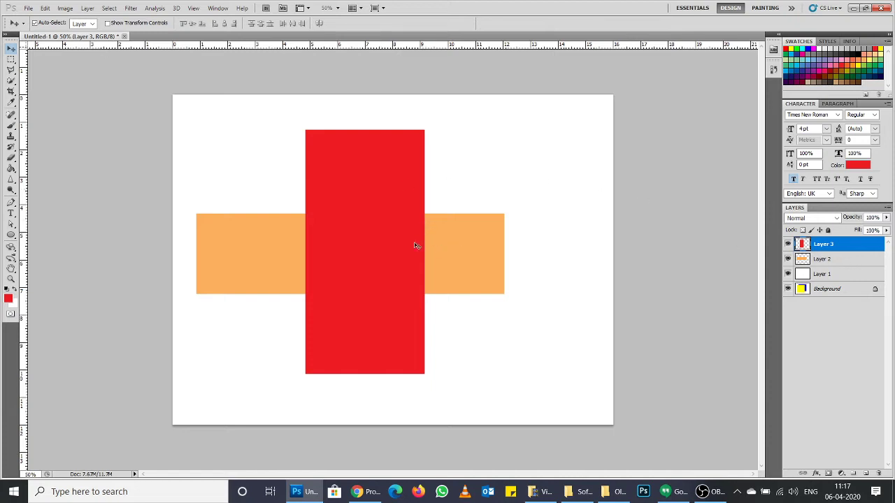
left_click_drag(465, 242, 494, 237)
left_click_drag(385, 226, 395, 229)
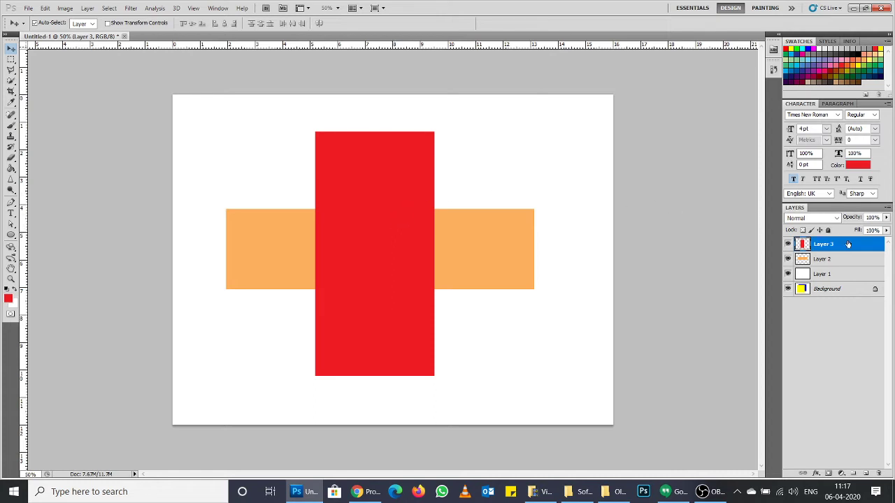
Step: Restack the orange bar above the red rectangle, then delete both rectangle layers
left_click_drag(848, 244, 850, 264)
left_click_drag(399, 185, 458, 185)
left_click_drag(412, 241, 472, 234)
left_click(448, 185)
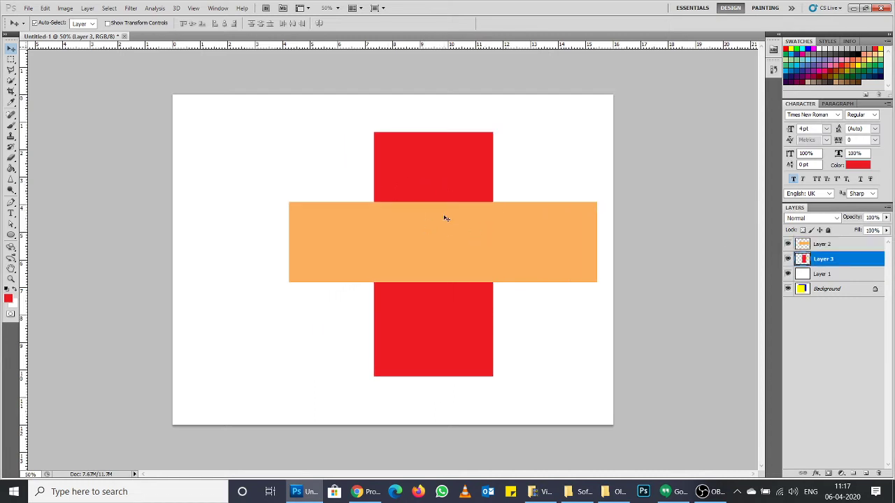
key("Delete")
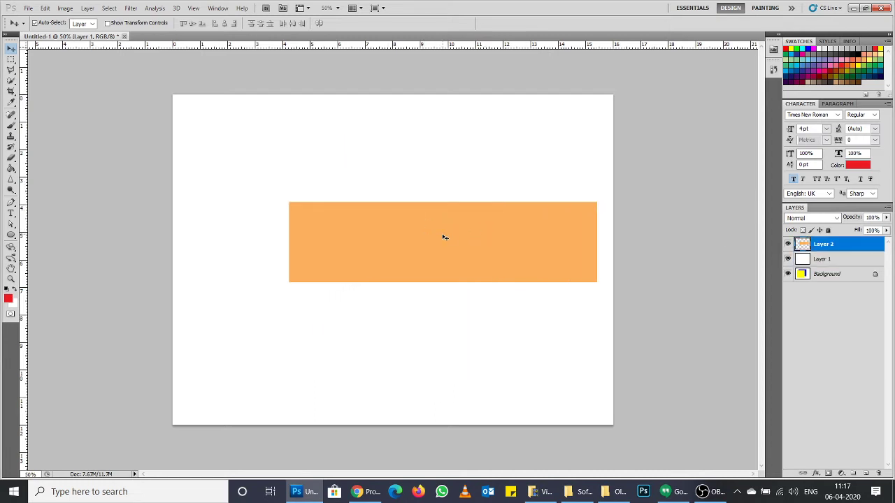
key("Delete")
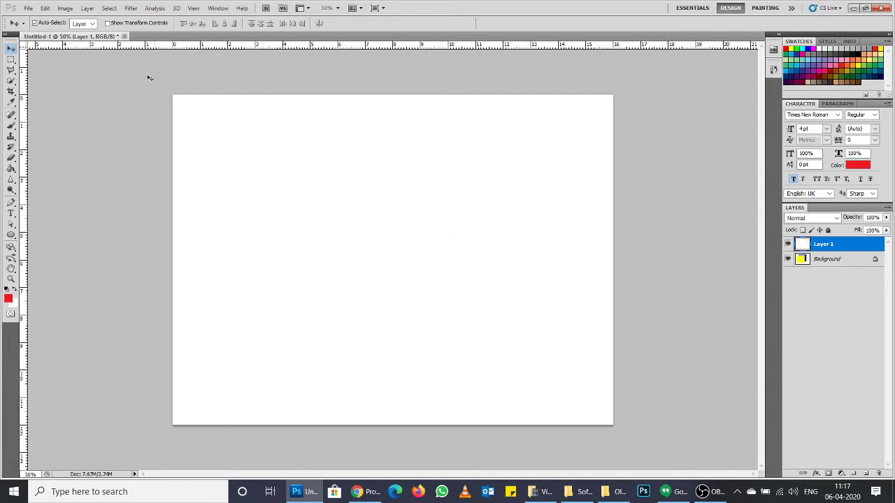
Step: Select several overlapping rectangles mid-canvas with the Rectangular Marquee in Add mode
left_click(12, 60)
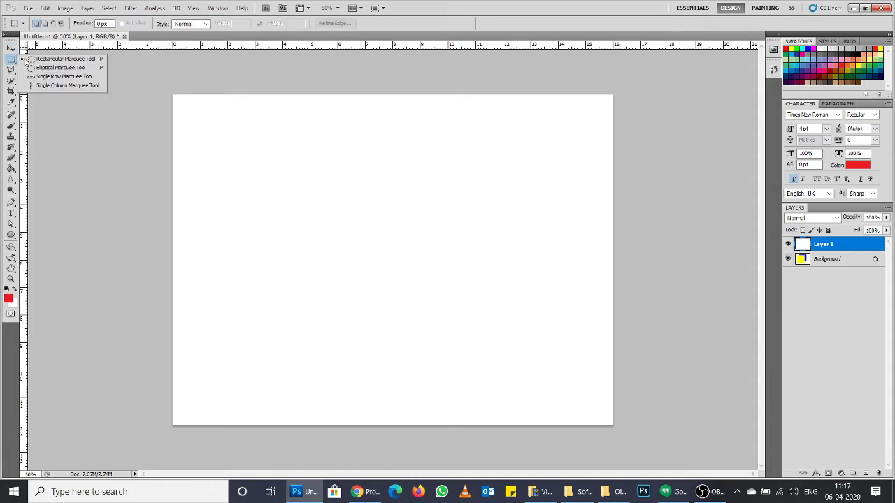
left_click(40, 62)
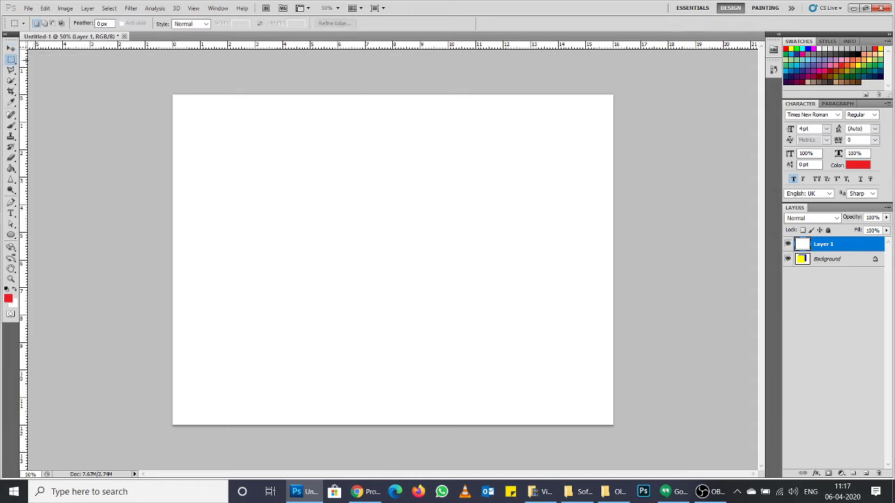
left_click(12, 61)
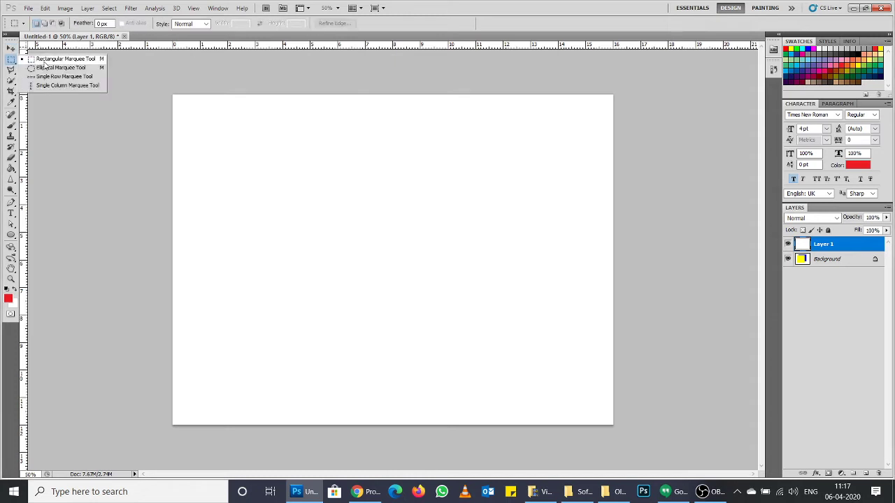
left_click(43, 60)
left_click_drag(247, 140, 337, 250)
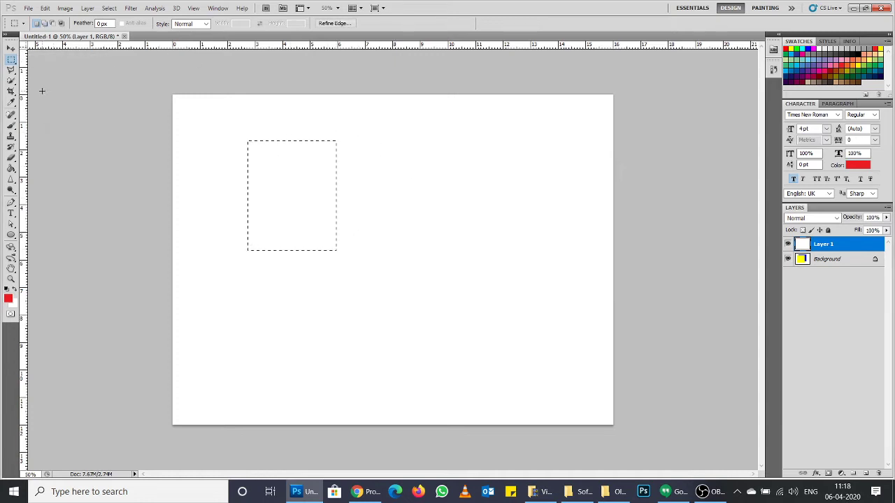
left_click(45, 23)
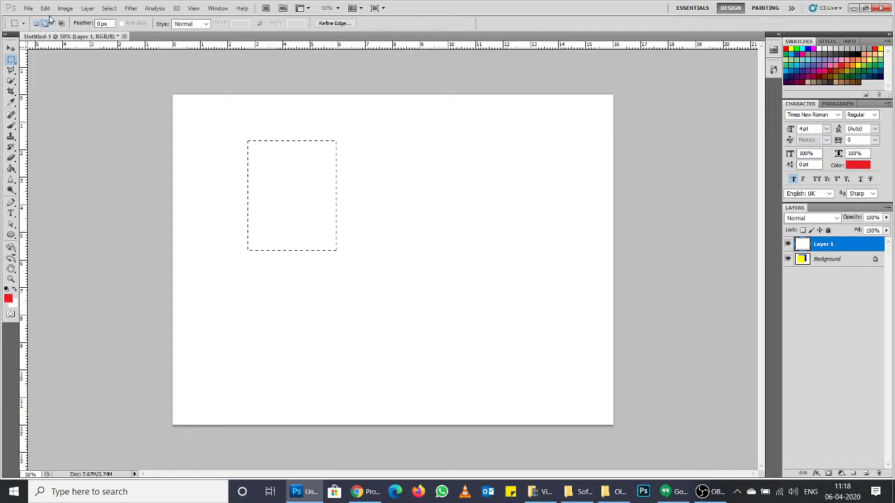
left_click_drag(413, 175, 303, 204)
left_click_drag(375, 194, 412, 287)
left_click_drag(509, 209, 400, 255)
Step: Add two elliptical circles and thin vertical and horizontal bars to the cloud selection
left_click_drag(10, 60, 60, 68)
left_click_drag(280, 153, 374, 253)
left_click_drag(523, 190, 424, 279)
left_click_drag(10, 59, 49, 58)
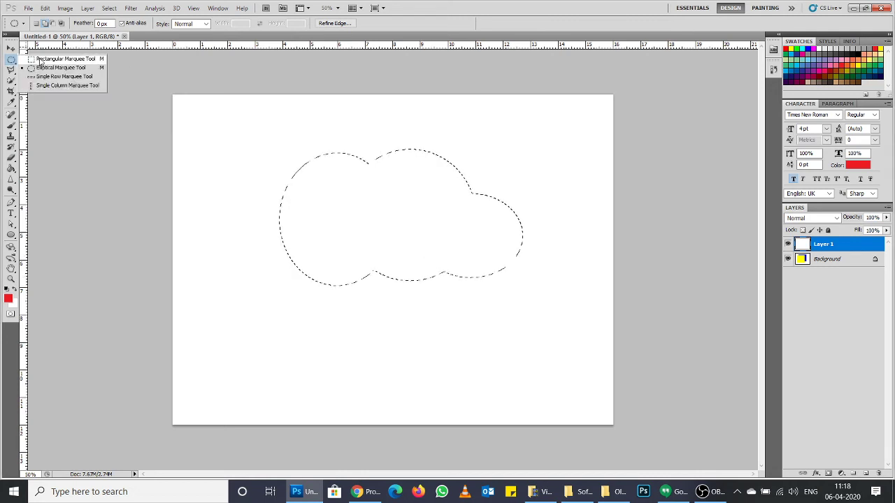
left_click(46, 25)
left_click_drag(375, 123, 389, 343)
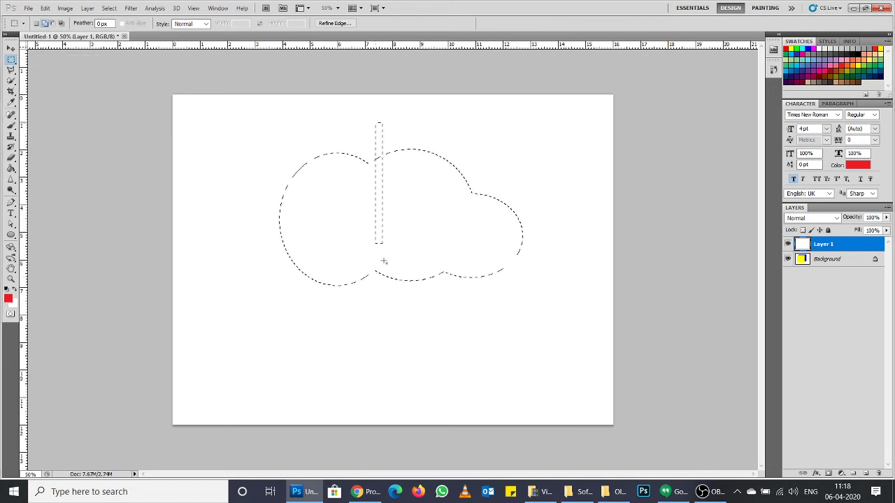
left_click_drag(227, 199, 560, 217)
Step: Fill the cloud selection with foreground red, deselect, and switch to the browser
key("alt+BackSpace")
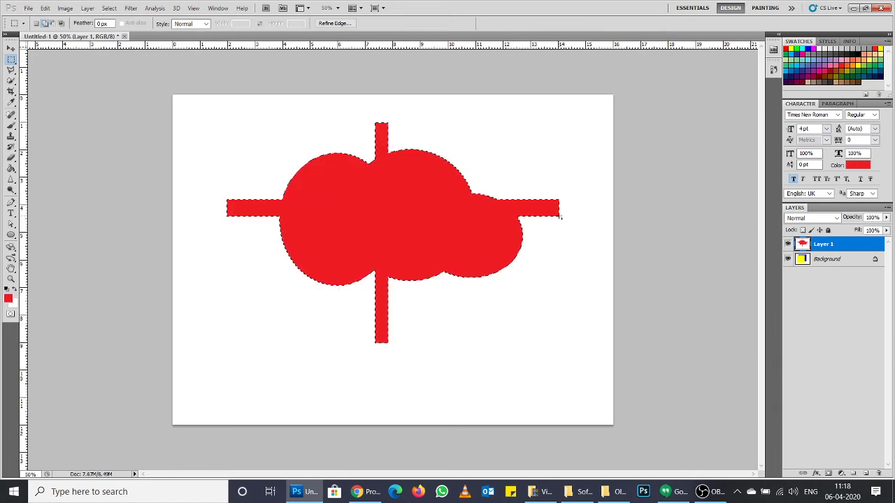
key("ctrl+d")
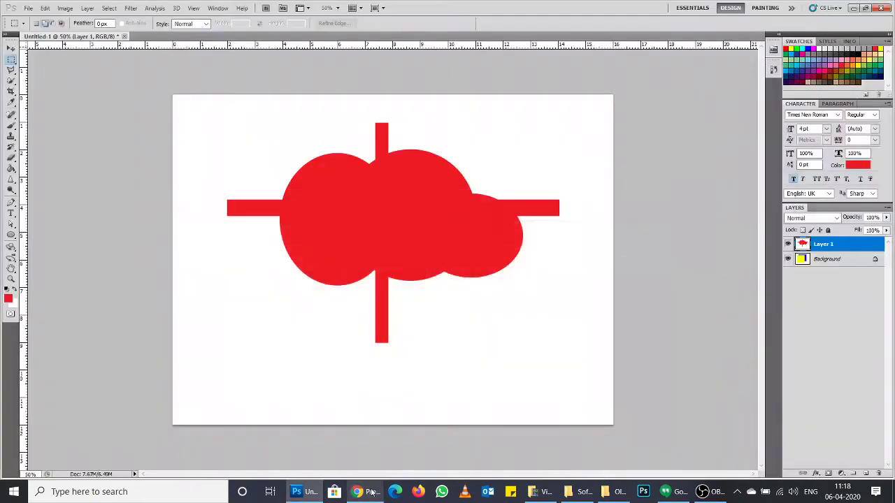
left_click(372, 492)
Step: Search Google Images for "photoshop design" in a new tab
left_click(158, 10)
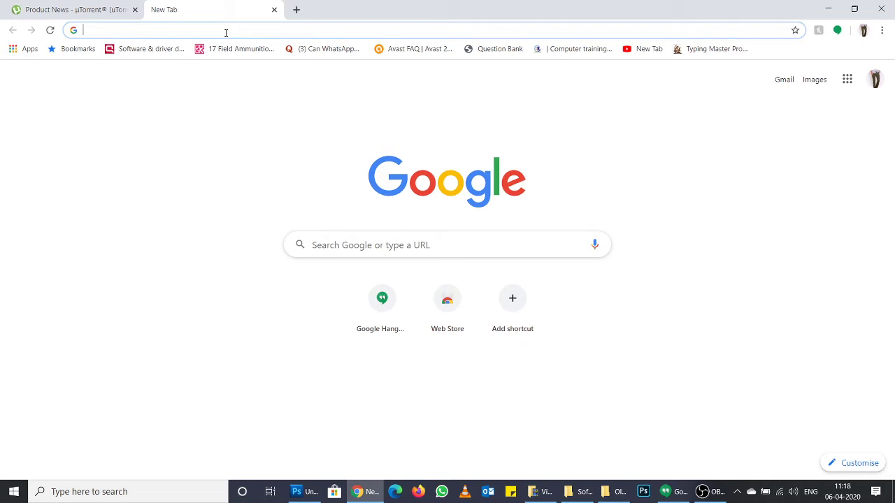
type("photo")
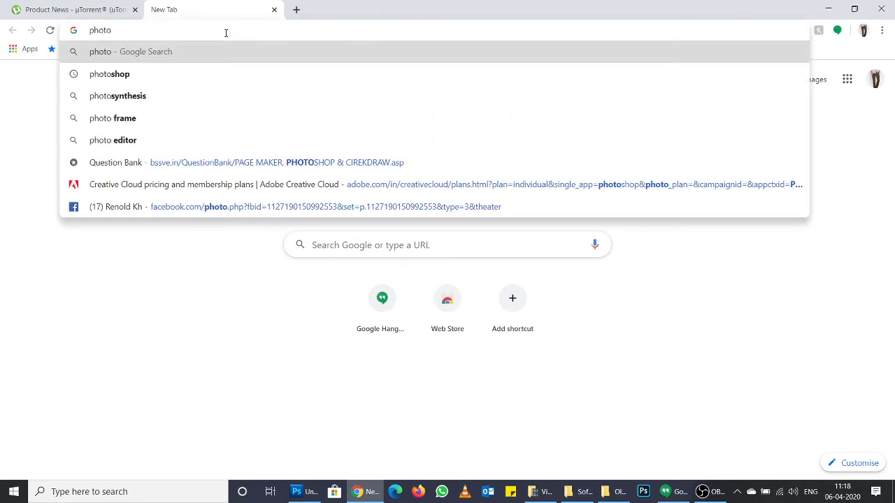
type("shop desi")
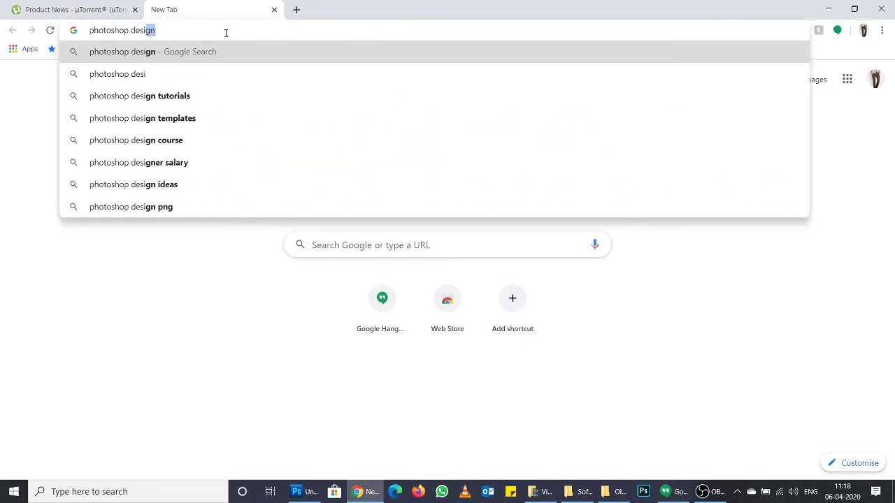
key("Return")
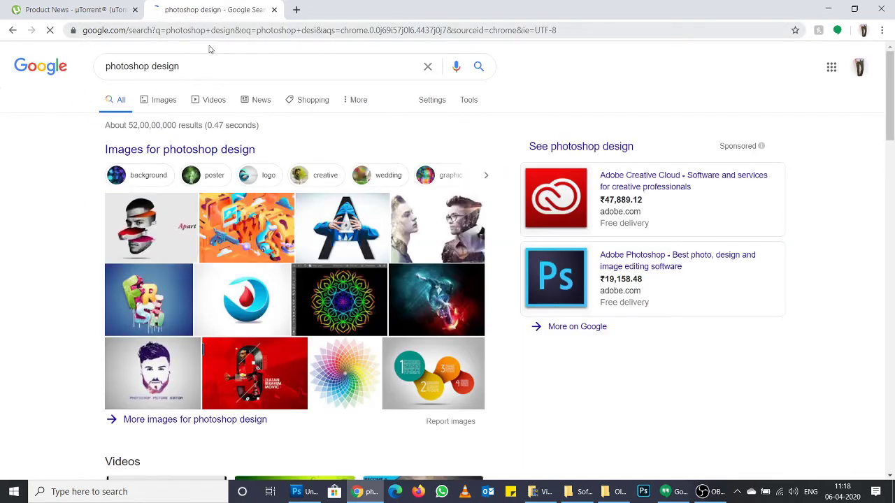
left_click(161, 102)
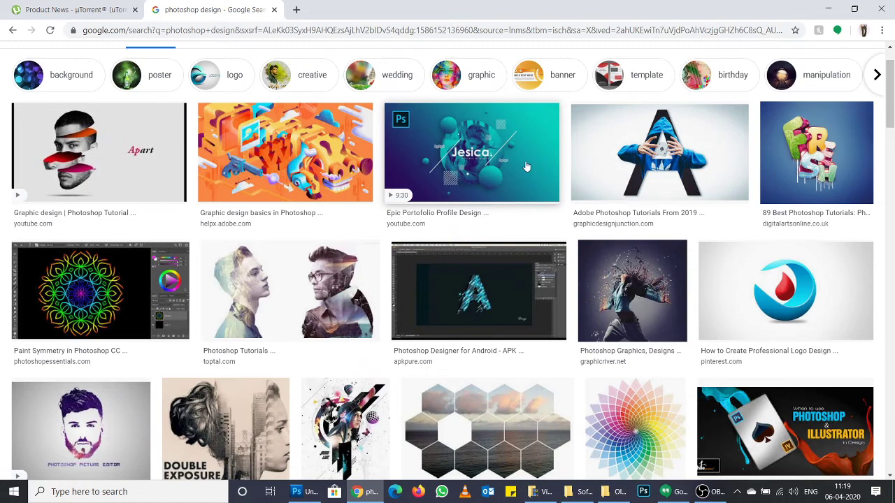
Step: Scroll down the results and open the cyan/magenta/yellow DESIGN image in a new tab
scroll(526, 166, "down", 3)
scroll(490, 178, "down", 1)
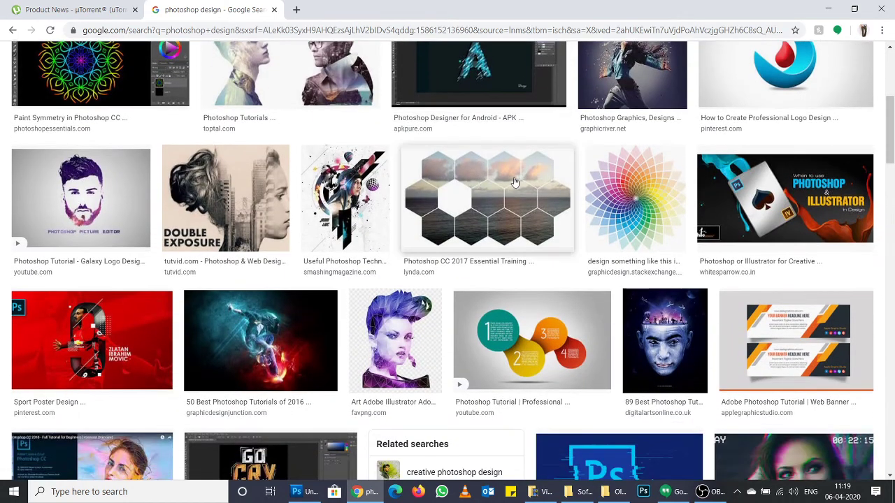
scroll(458, 181, "down", 1)
scroll(453, 182, "down", 1)
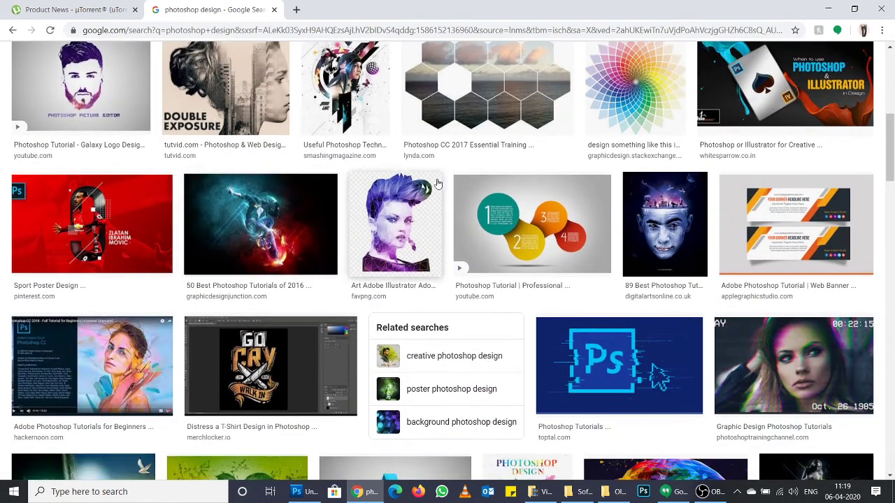
scroll(489, 105, "down", 2)
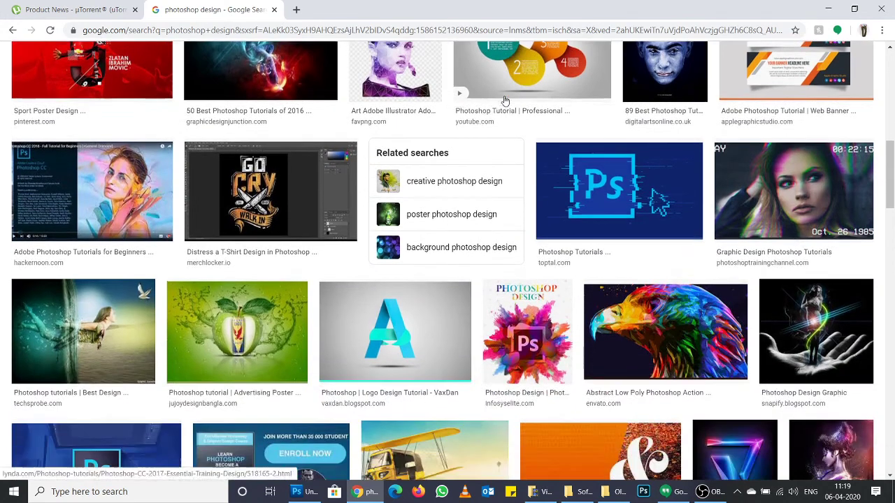
scroll(585, 98, "down", 2)
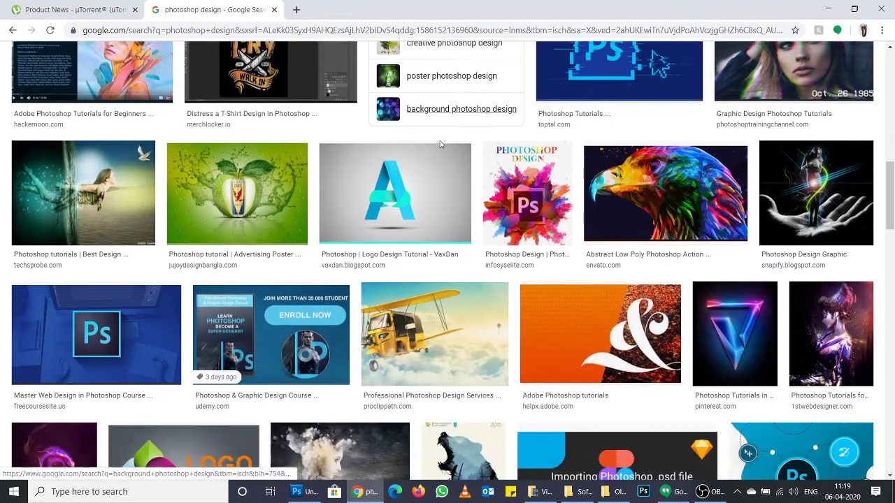
scroll(391, 118, "down", 1)
scroll(364, 126, "down", 1)
scroll(349, 140, "down", 2)
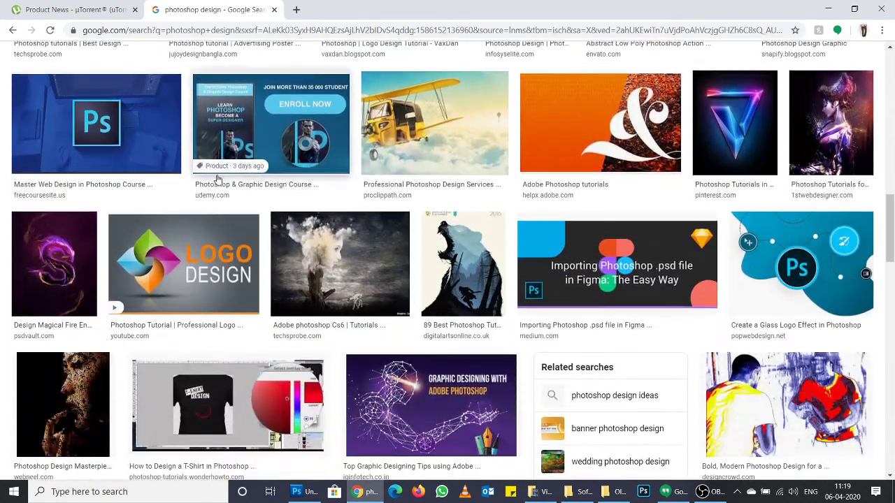
scroll(573, 174, "down", 1)
scroll(433, 175, "down", 2)
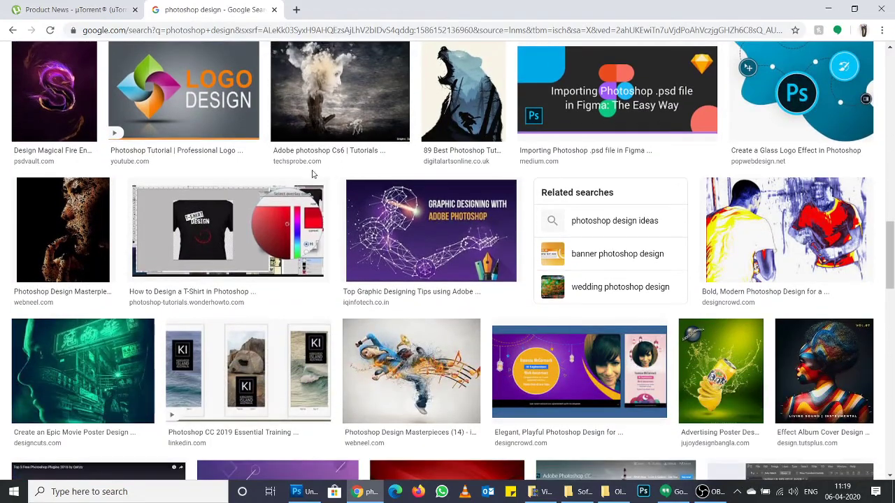
scroll(294, 176, "down", 1)
scroll(277, 179, "down", 2)
scroll(277, 179, "down", 2)
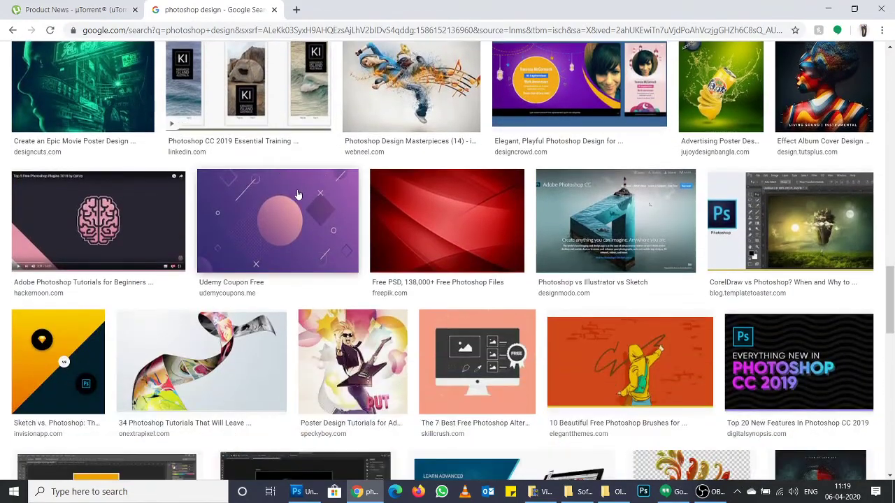
scroll(297, 195, "down", 2)
scroll(552, 182, "down", 1)
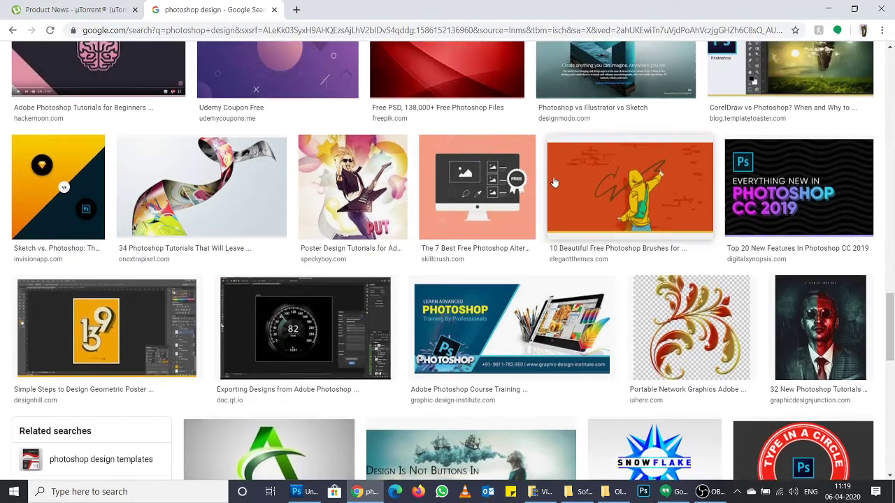
scroll(559, 179, "down", 2)
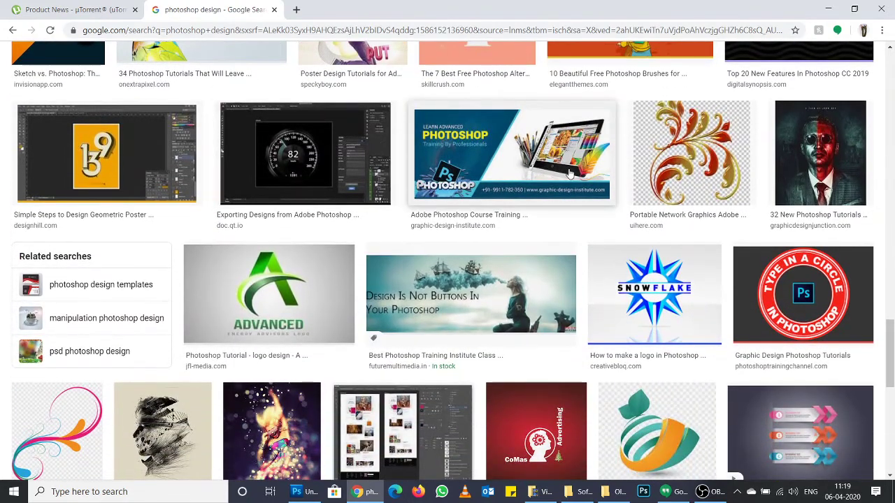
scroll(569, 174, "down", 2)
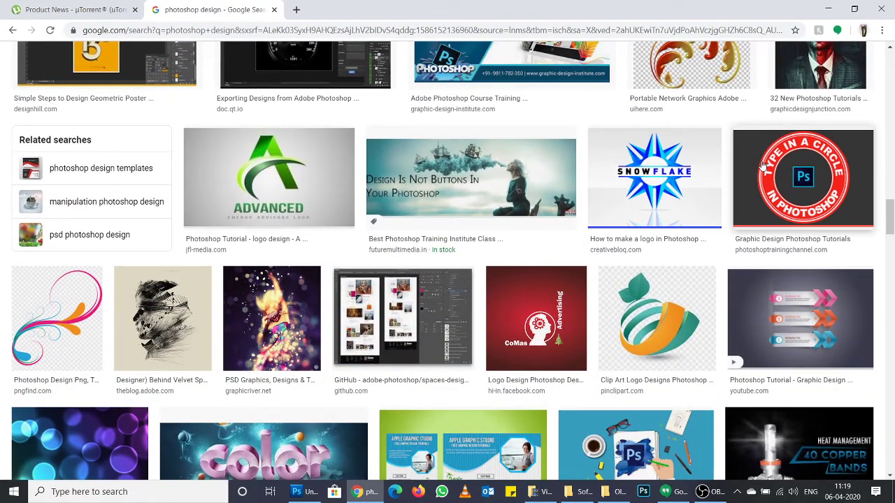
scroll(736, 162, "down", 2)
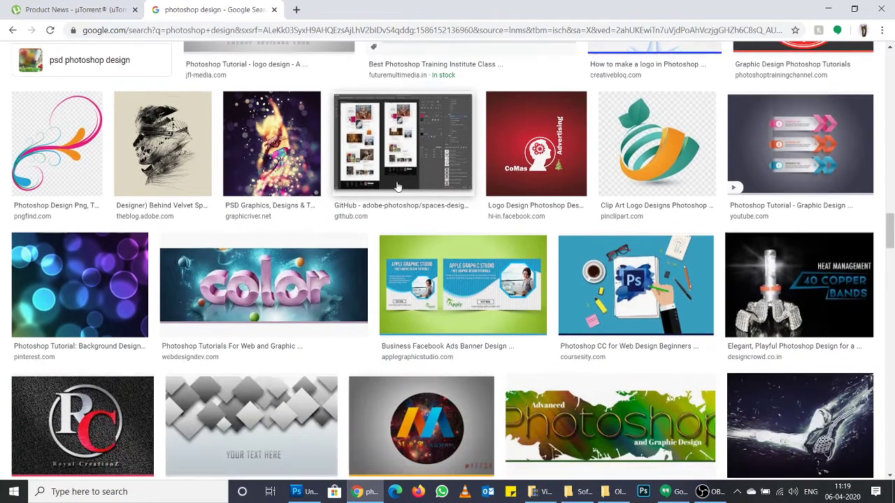
scroll(314, 171, "down", 3)
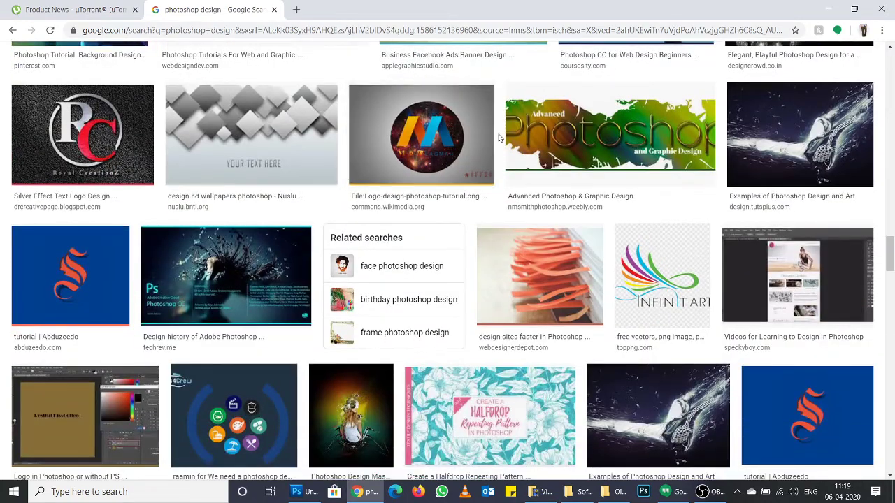
scroll(500, 139, "down", 1)
scroll(500, 139, "down", 2)
scroll(729, 176, "down", 1)
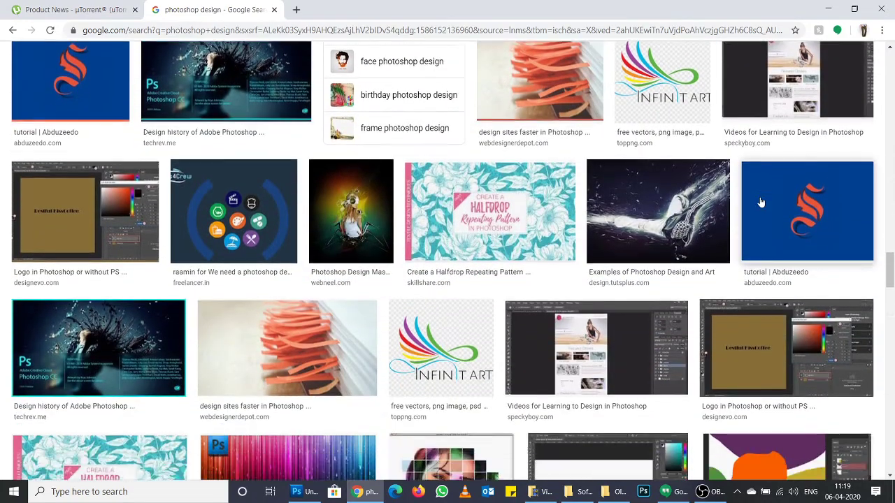
scroll(452, 186, "down", 1)
scroll(401, 183, "down", 1)
scroll(329, 157, "down", 1)
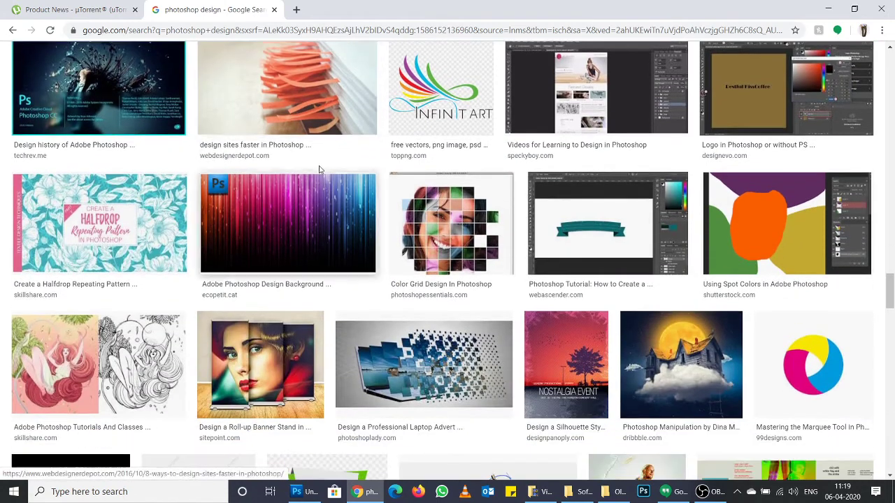
scroll(326, 154, "down", 2)
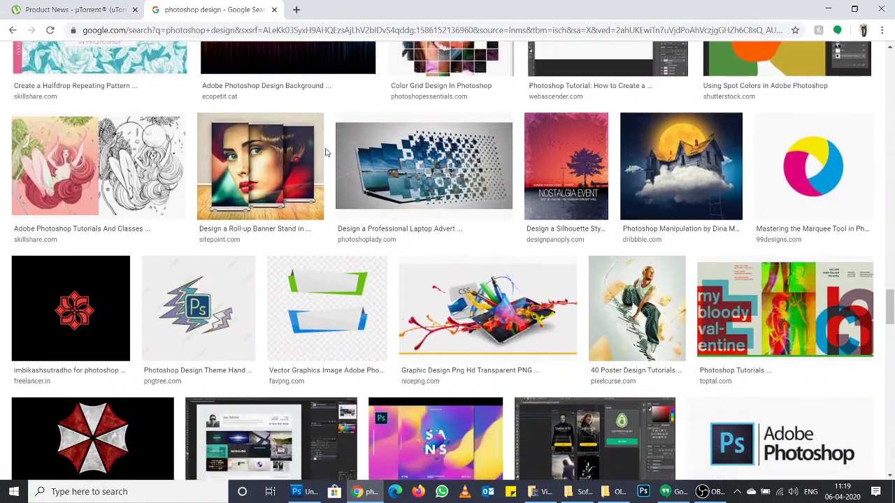
scroll(326, 154, "down", 2)
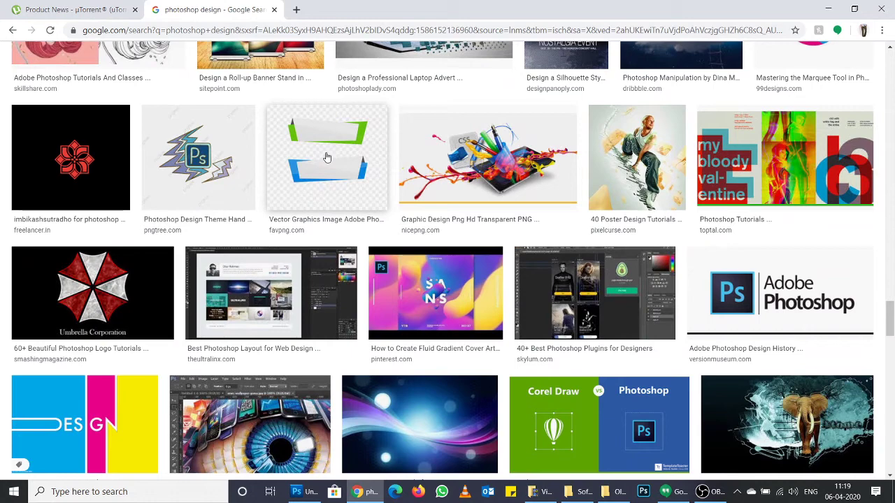
scroll(363, 174, "down", 2)
scroll(365, 174, "down", 2)
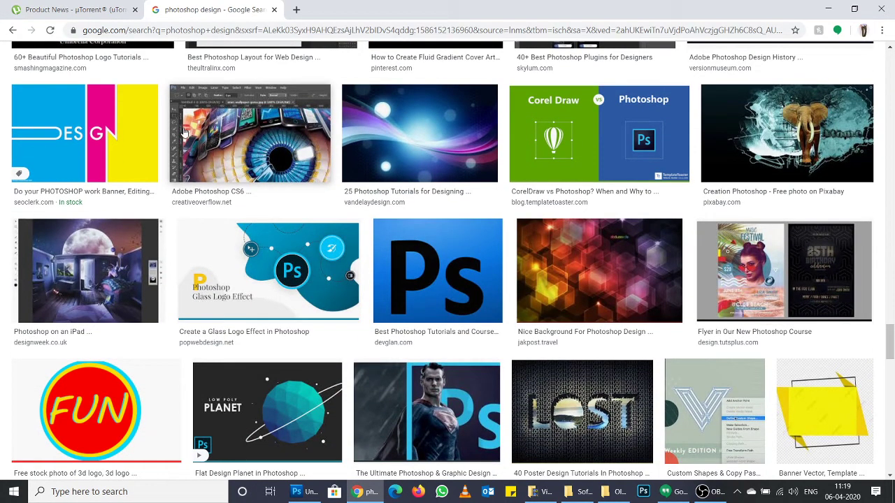
middle_click(84, 133)
Step: Save the enlarged DESIGN image to the Desktop and close its tab
left_click(353, 9)
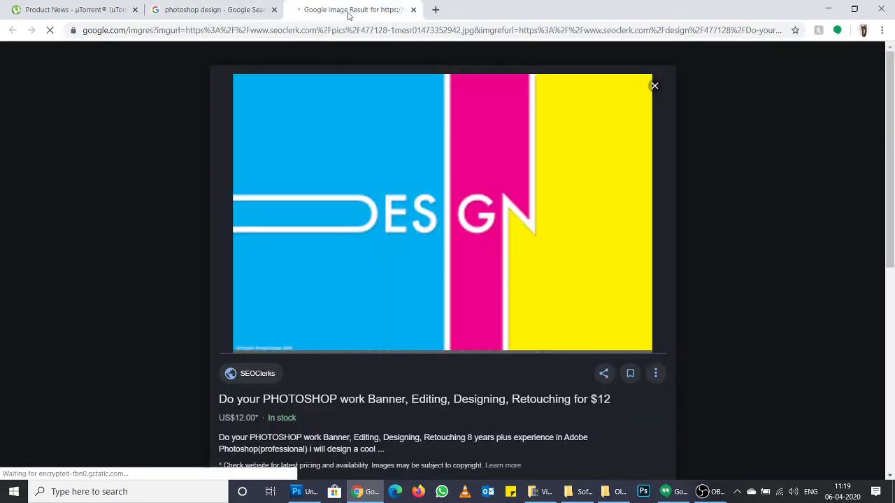
right_click(406, 126)
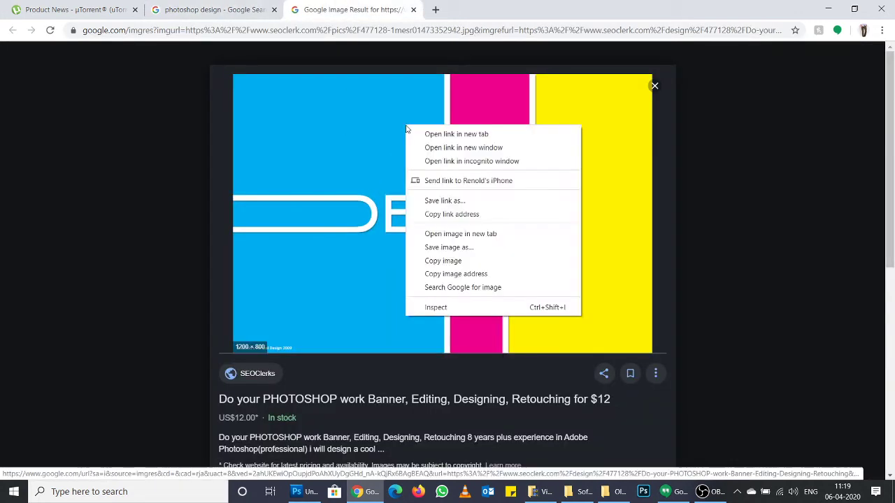
left_click(487, 252)
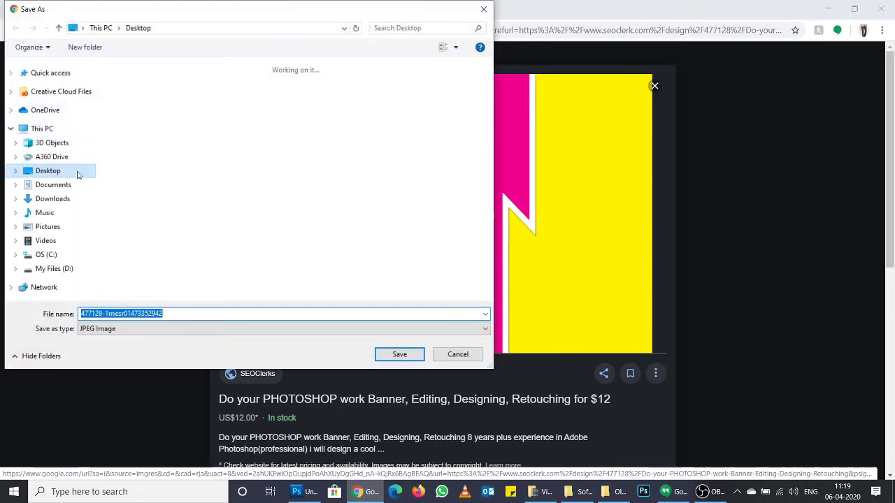
left_click(399, 355)
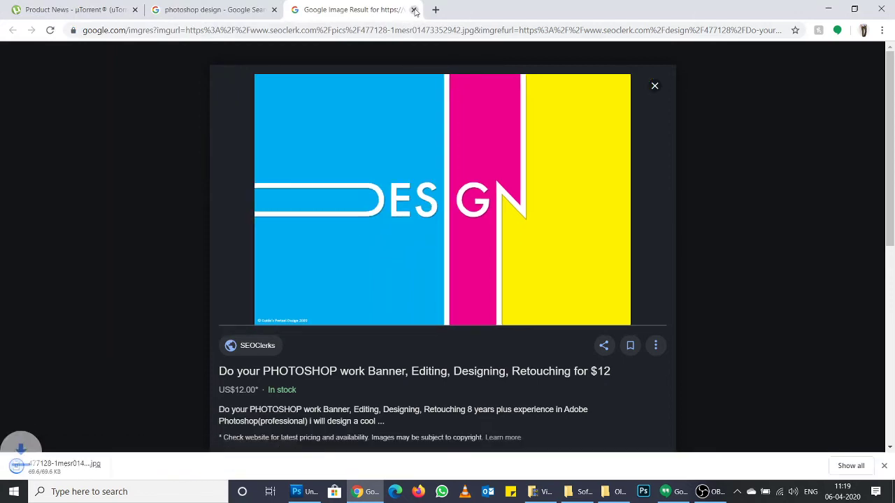
left_click(414, 10)
Step: Save the yellow Banner Vector image to the Desktop, then minimize Chrome
scroll(451, 262, "down", 1)
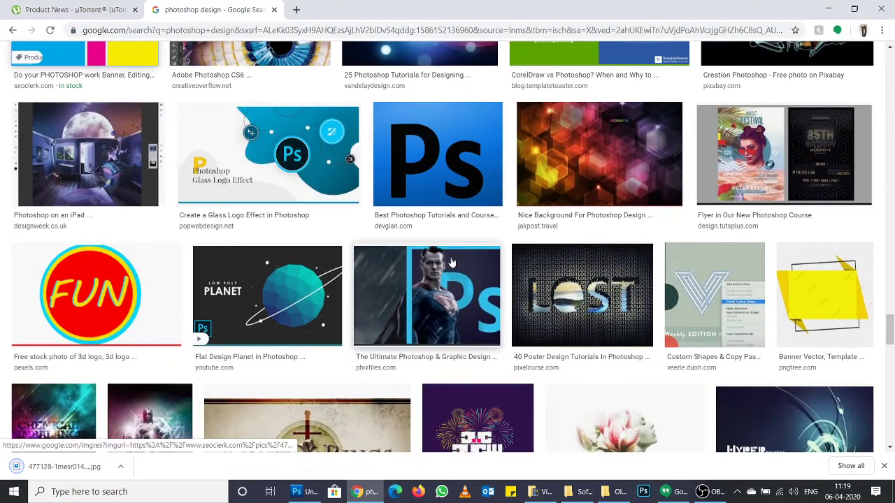
scroll(451, 262, "down", 2)
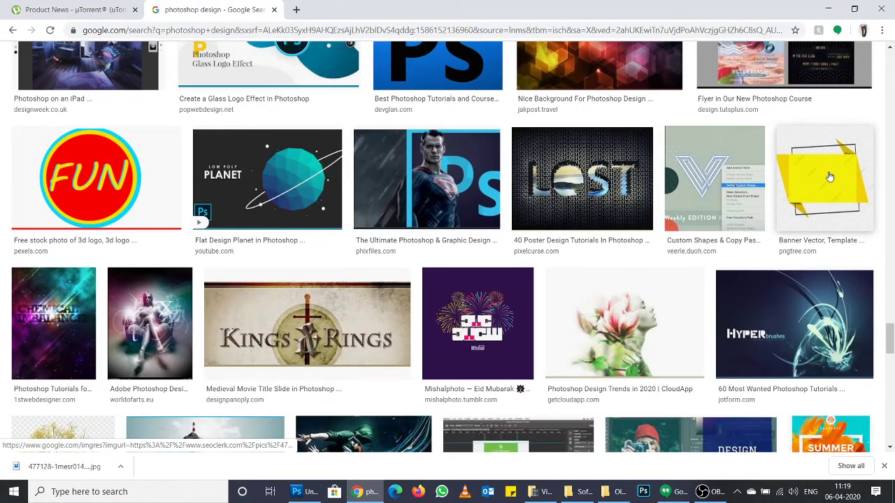
scroll(829, 177, "down", 1)
left_click(828, 123)
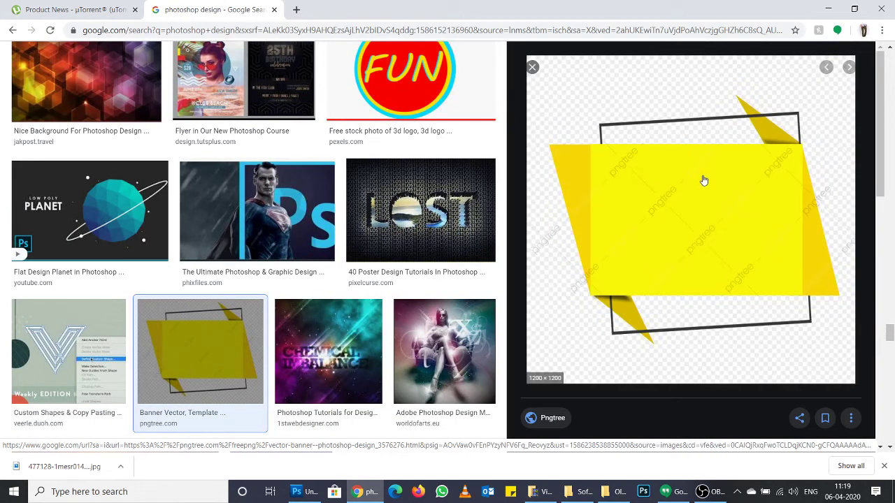
right_click(702, 167)
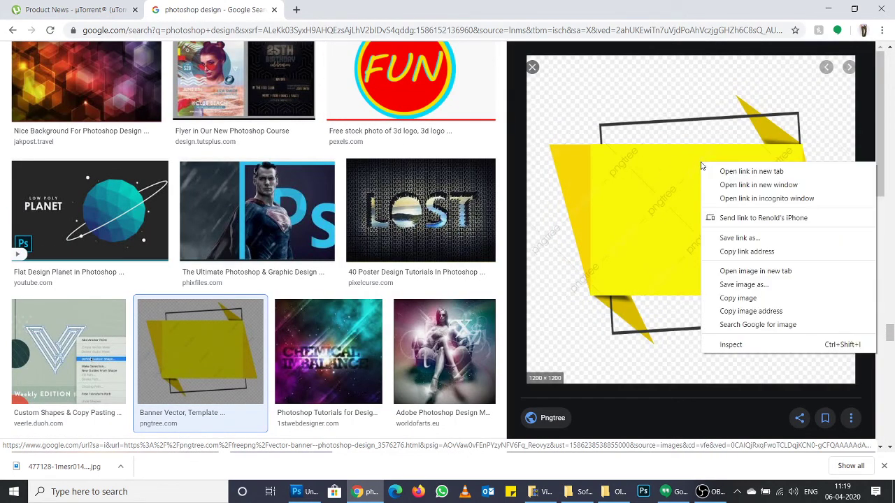
left_click(759, 287)
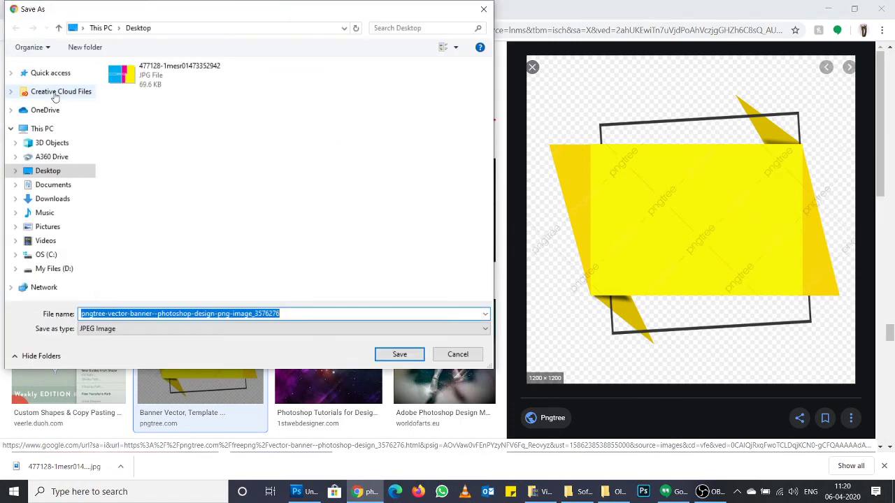
left_click(70, 171)
left_click(400, 354)
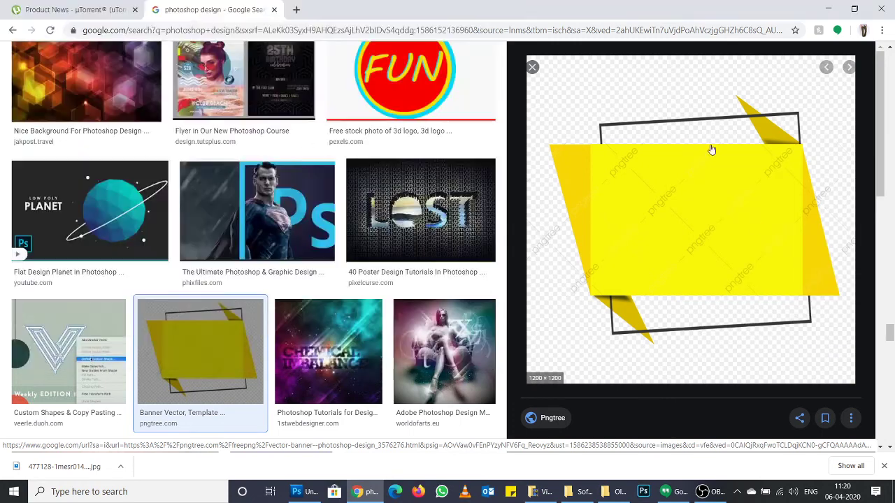
left_click(829, 9)
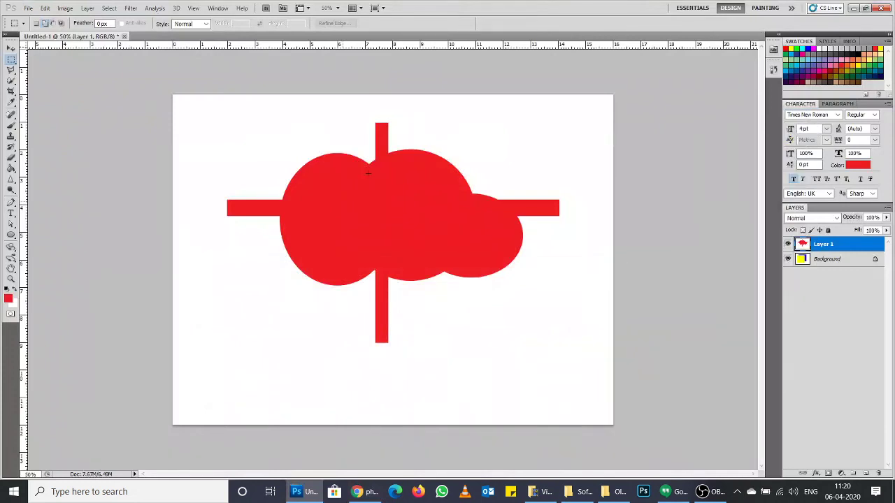
Step: Remove the red shapes layer and return the canvas to plain white
left_click(11, 51)
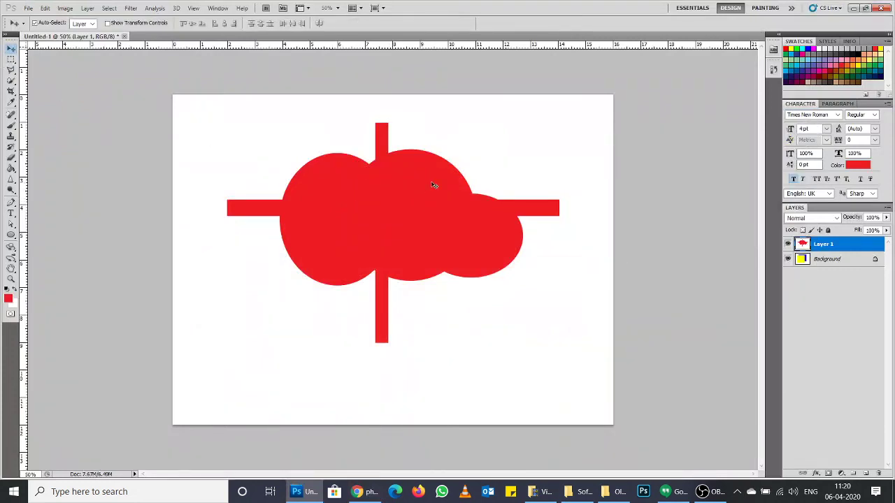
key("ctrl+z")
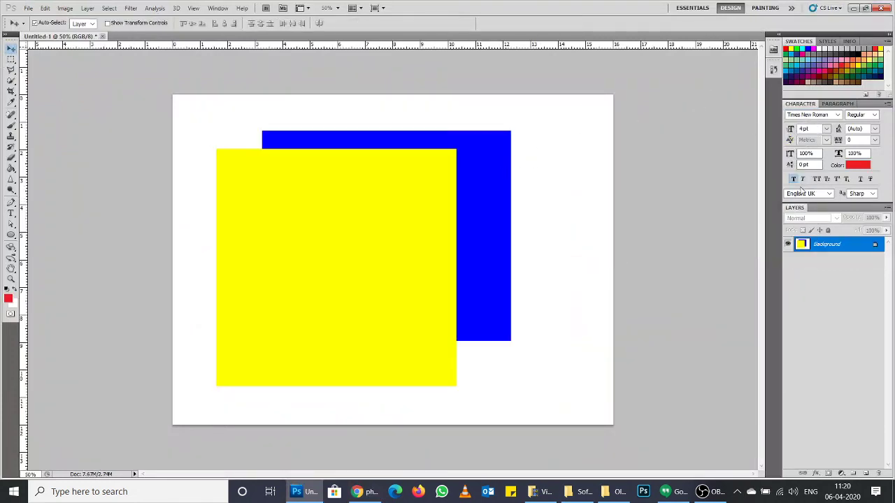
key("ctrl+alt+z")
key("ctrl+alt+z")
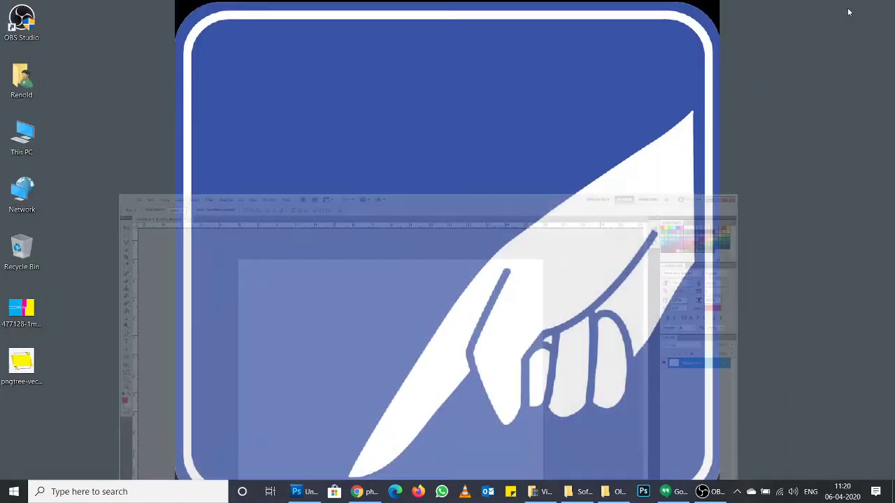
Step: Drag the saved 477128 DESIGN jpg from the Desktop onto the Untitled-1 canvas
left_click(853, 7)
left_click_drag(28, 311, 669, 466)
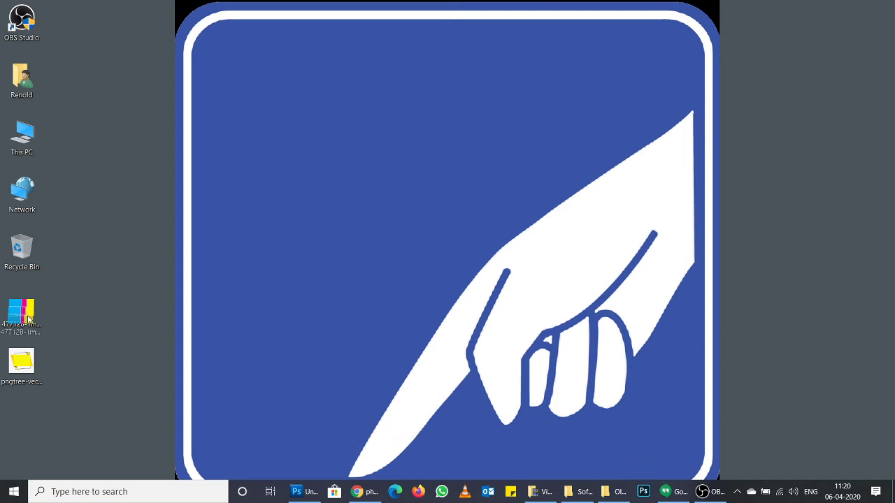
mouse_move(670, 466)
left_mouse_down()
mouse_move(23, 311)
mouse_move(306, 493)
mouse_move(428, 228)
left_mouse_up()
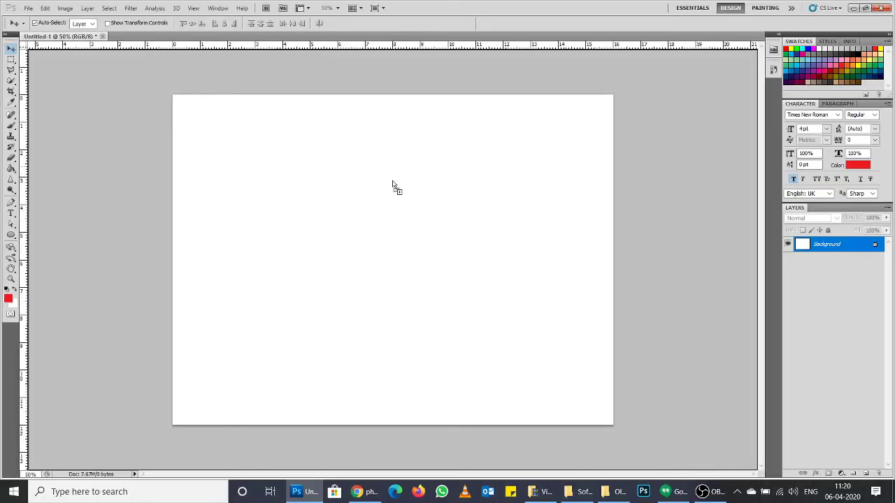
left_click_drag(393, 184, 194, 34)
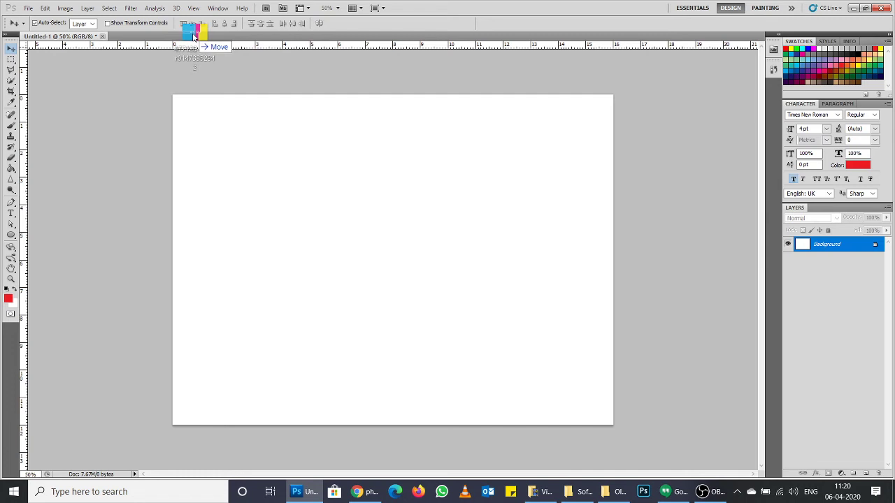
left_click_drag(194, 35, 215, 62)
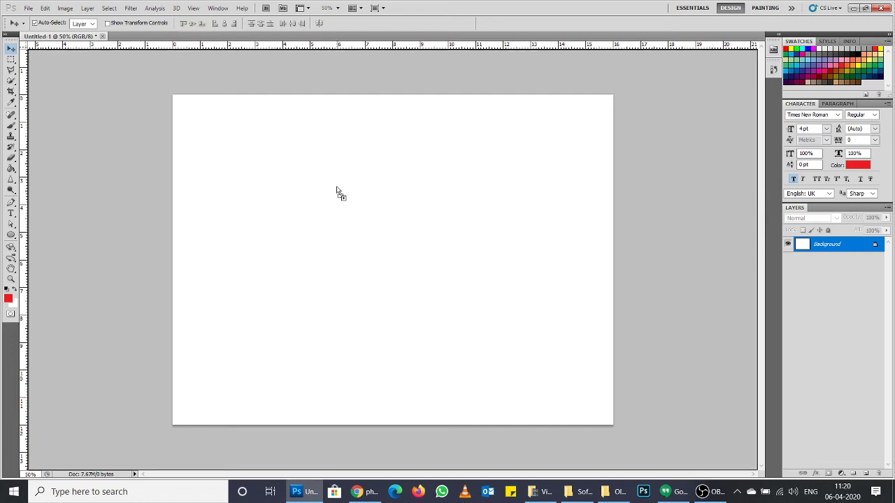
left_click_drag(337, 190, 336, 190)
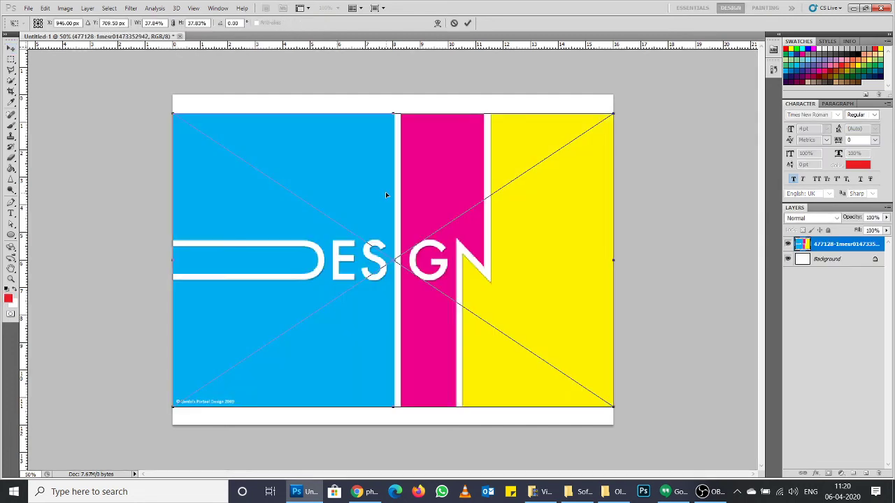
Step: Commit the placed DESIGN image's transform as its own layer
key("Return")
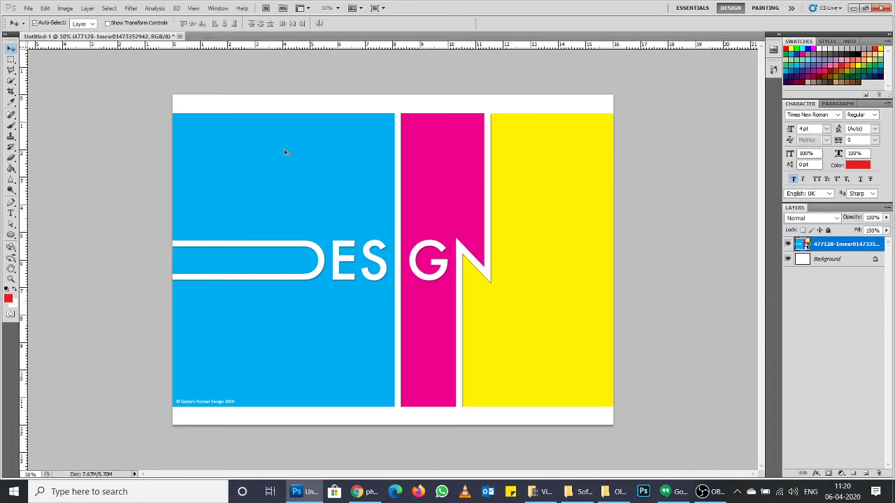
Step: Create a new Default Photoshop Size document at 300 pixels/cm resolution
left_click(29, 9)
left_click(46, 19)
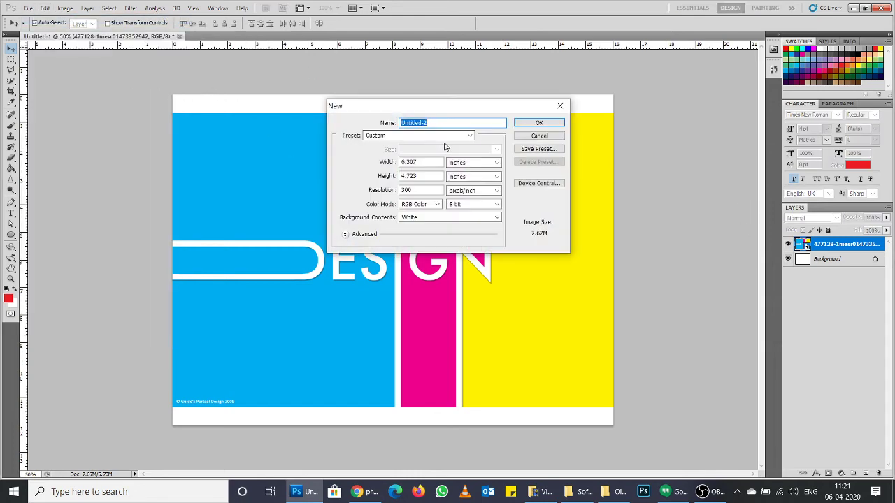
left_click(455, 134)
scroll(456, 137, "up", 1)
left_click(455, 154)
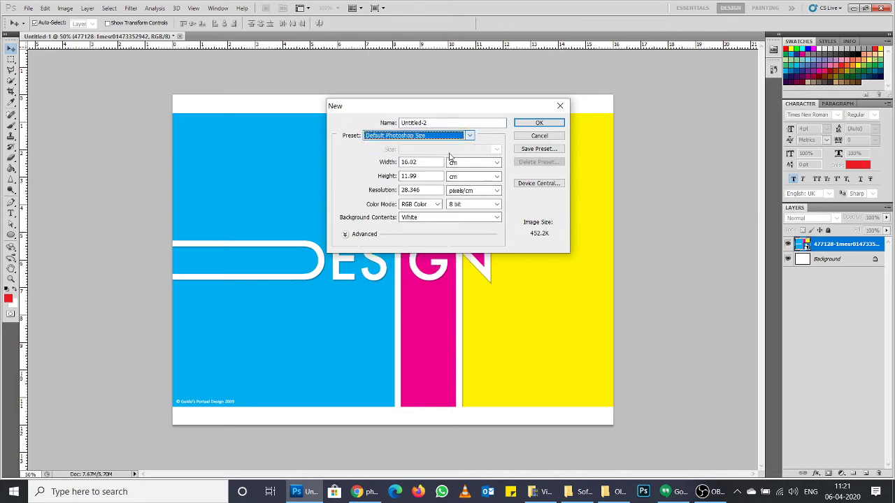
type("300")
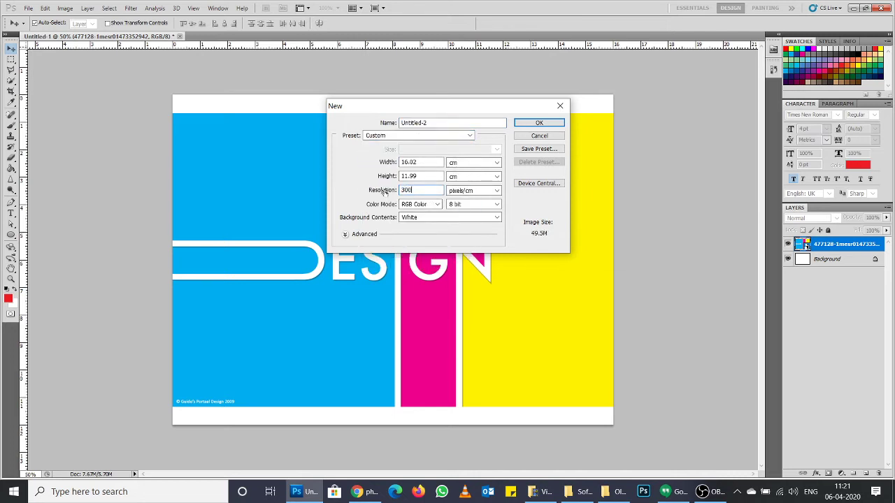
key("Return")
key("ctrl+alt+n")
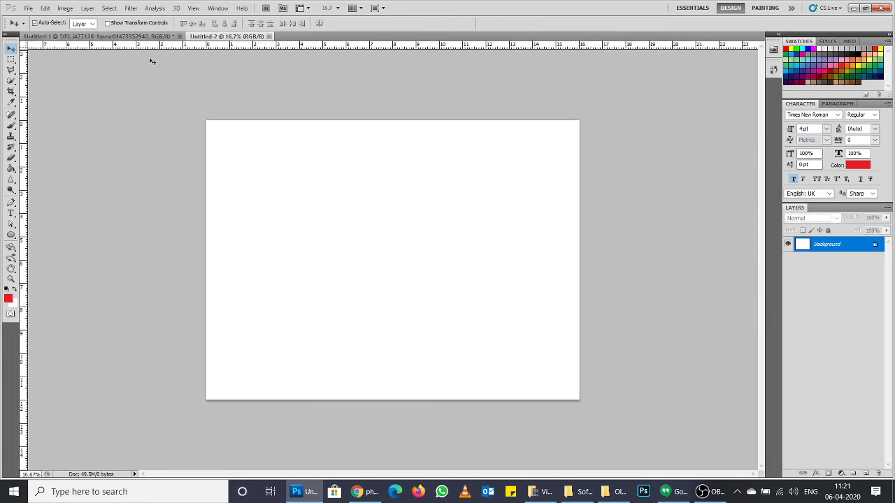
Step: Marquee-select the left part of the blank Untitled-2 canvas, then return to the DESIGN image
left_click(165, 36)
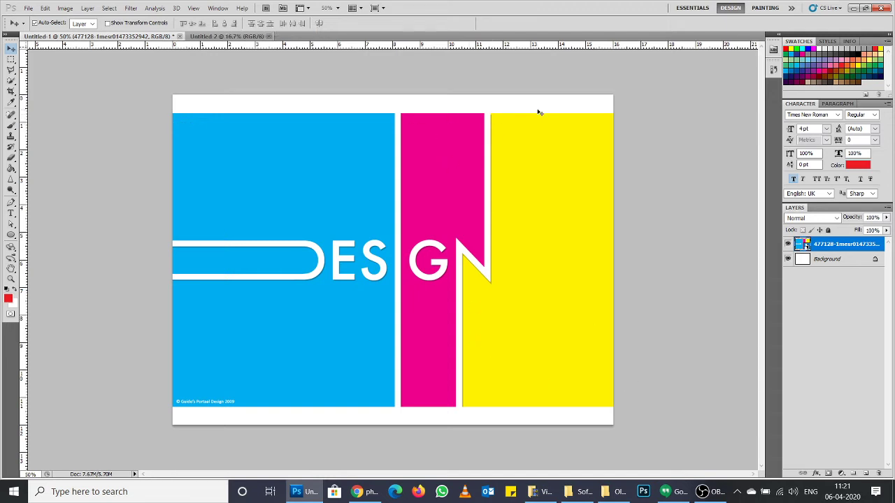
left_click(12, 60)
left_click(218, 36)
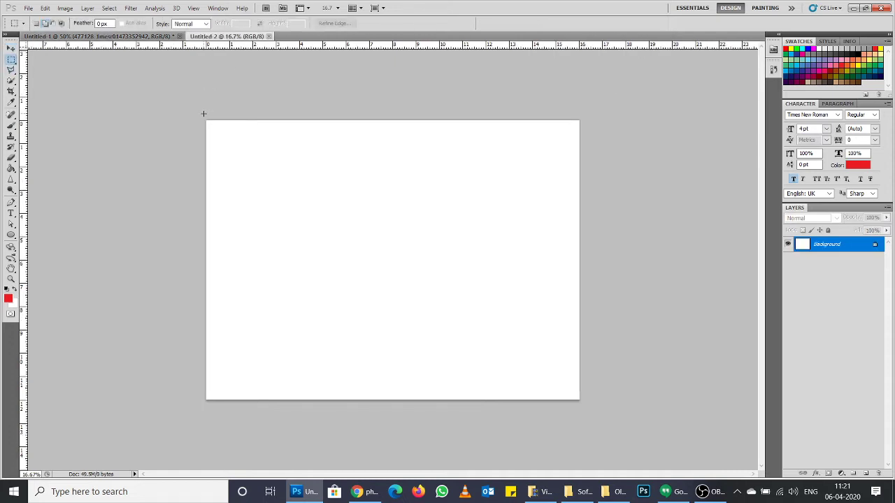
left_click_drag(203, 114, 380, 422)
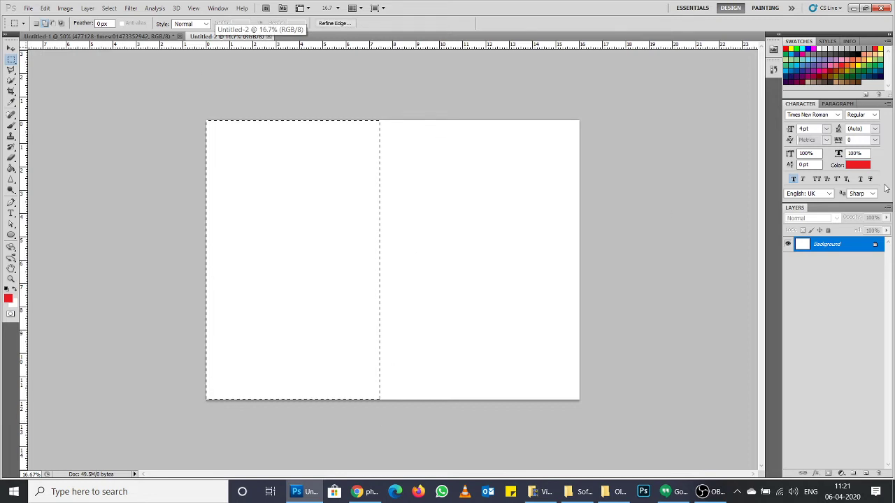
left_click(98, 36)
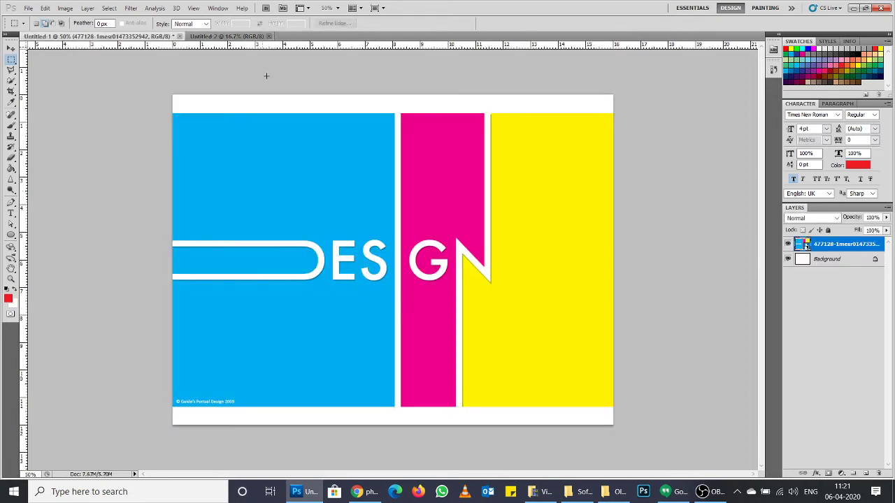
Step: Check in OBS Studio that the stream is live, then minimize OBS back to Photoshop
left_click(715, 494)
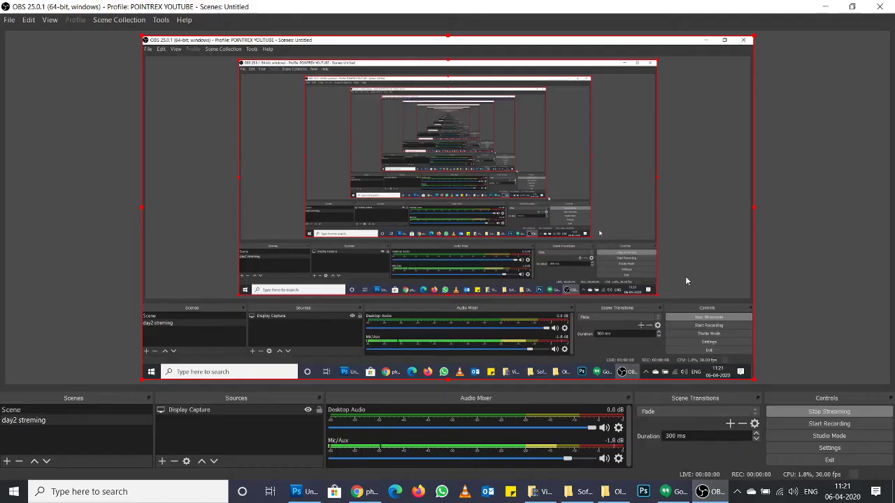
left_click(717, 494)
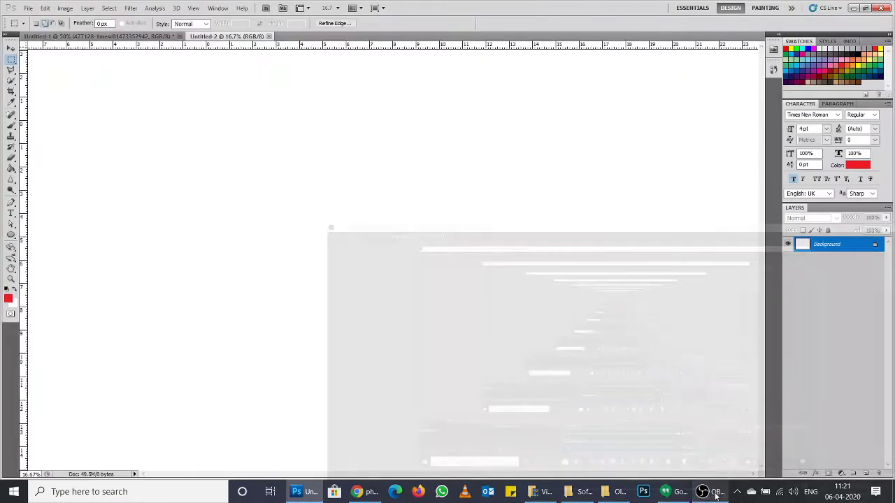
left_click(715, 493)
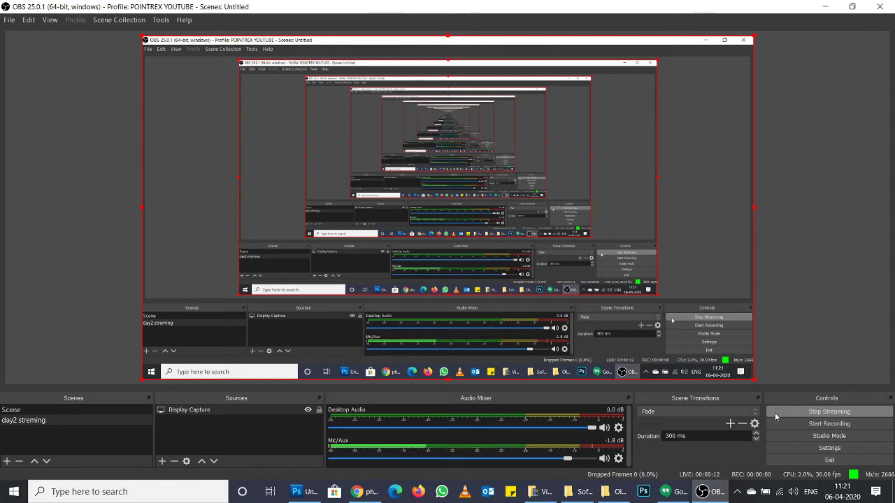
left_click(702, 491)
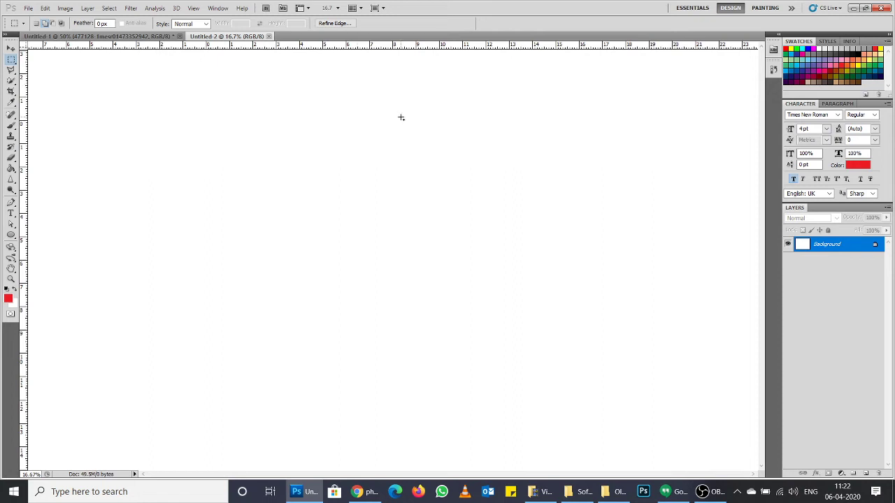
Step: Close the blank Untitled-2 document
key("ctrl+minus")
key("ctrl+minus")
left_click(11, 49)
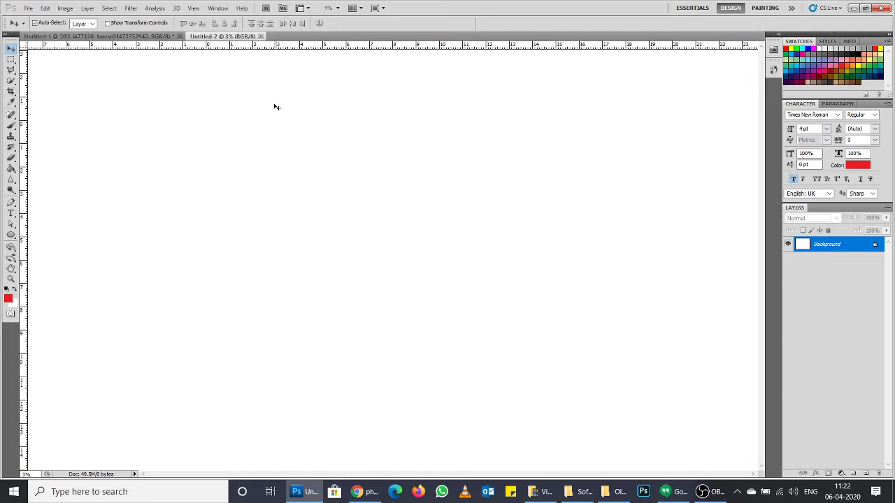
key("ctrl+minus")
left_click(266, 37)
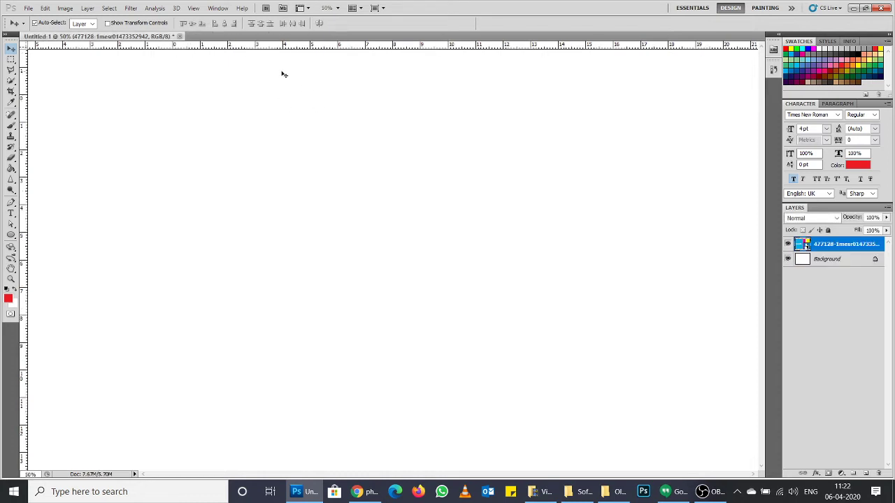
Step: Look over the DESIGN image, then close it without saving changes
left_click(819, 260)
key("ctrl+0")
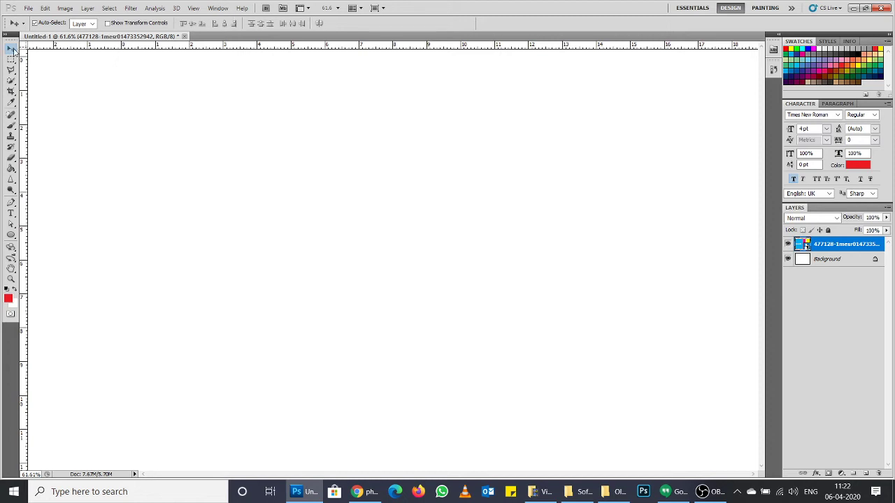
scroll(378, 182, "down", 3)
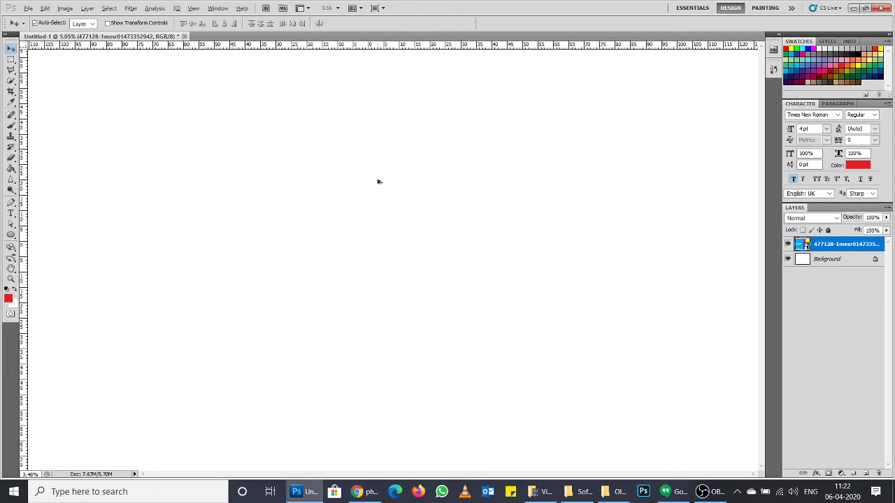
scroll(378, 181, "down", 3)
scroll(377, 182, "down", 3)
scroll(378, 182, "down", 3)
scroll(377, 182, "up", 4)
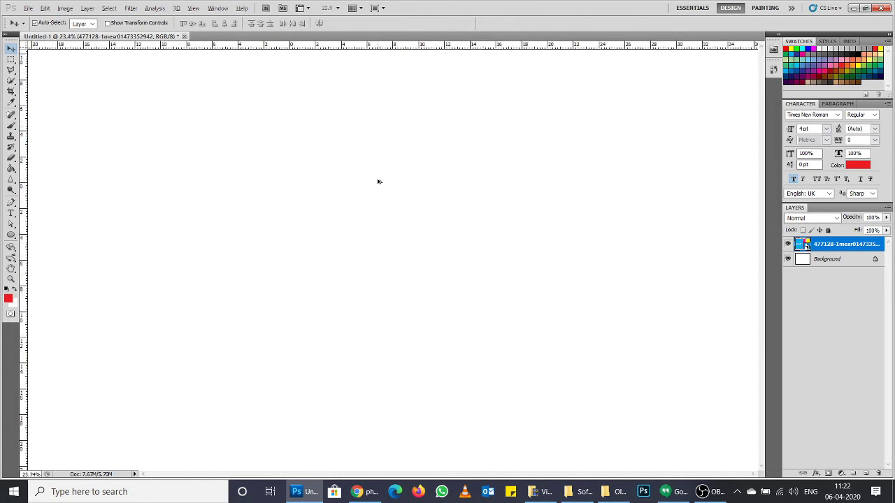
scroll(378, 182, "up", 4)
scroll(378, 181, "up", 3)
scroll(378, 182, "up", 3)
scroll(378, 182, "down", 3)
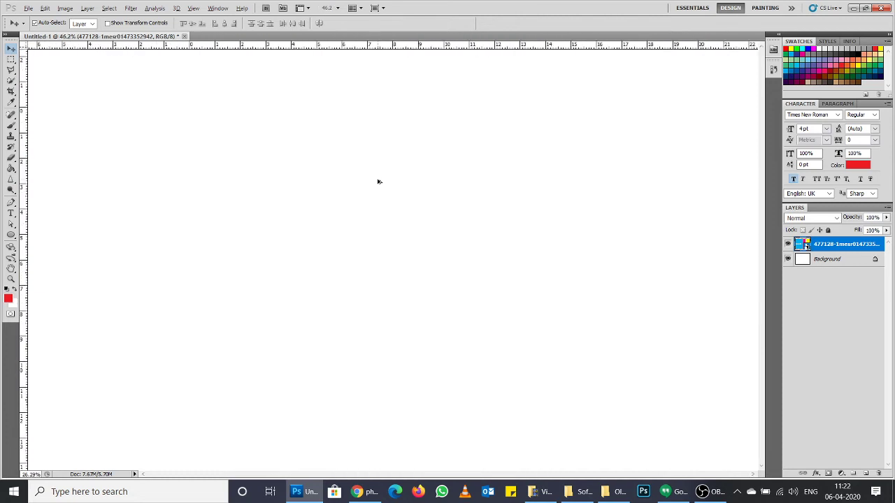
scroll(377, 182, "down", 3)
scroll(378, 182, "down", 3)
scroll(378, 182, "down", 3)
scroll(378, 182, "down", 3)
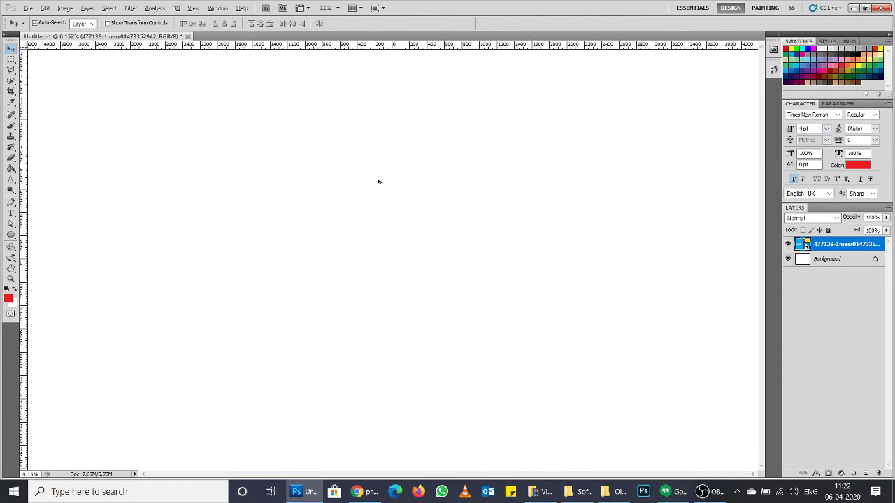
scroll(377, 182, "down", 1)
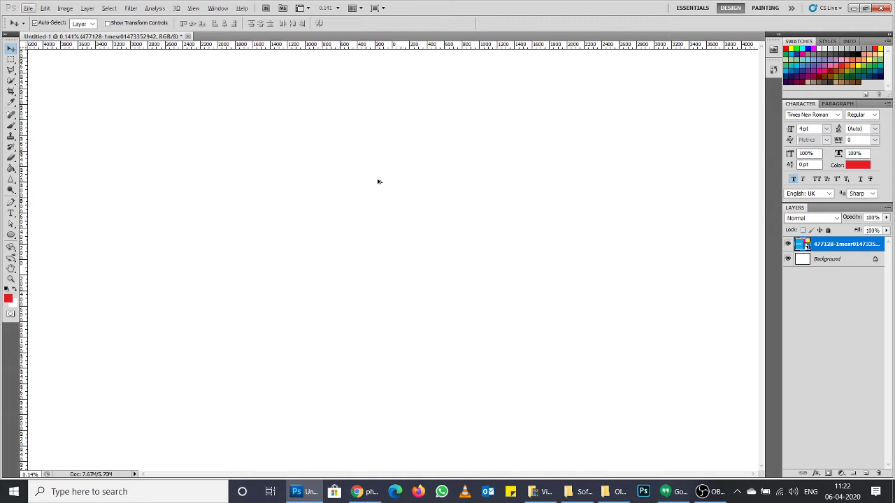
left_click(187, 35)
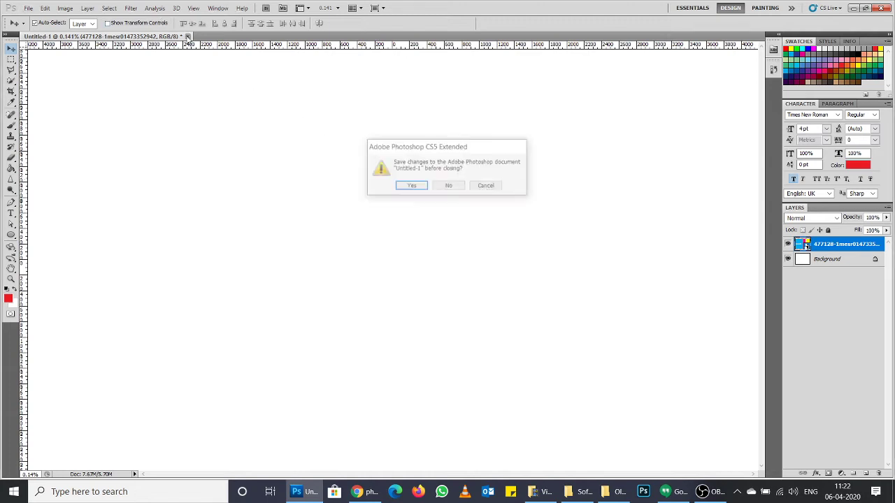
left_click(449, 188)
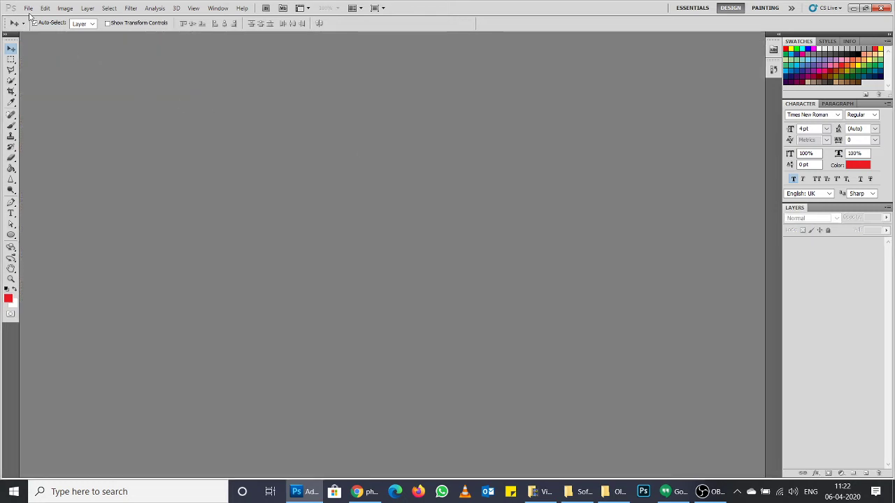
Step: Create a new document and place the DESIGN image file from the desktop into it
left_click(28, 8)
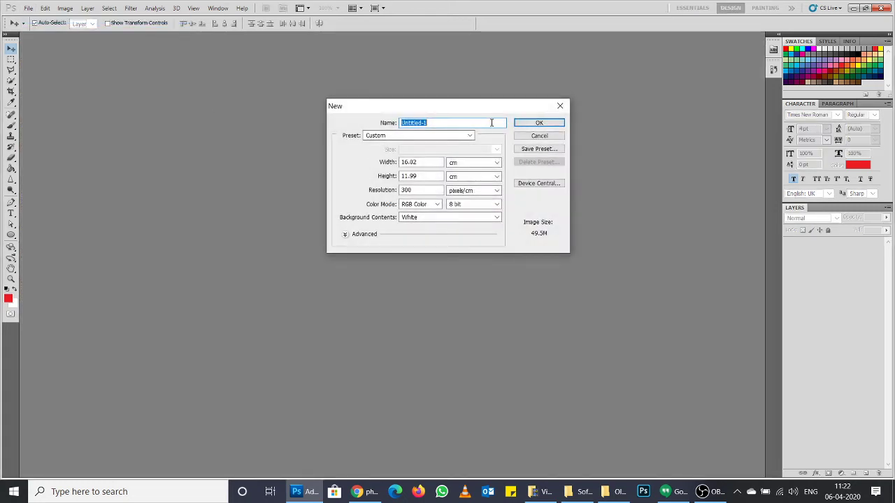
left_click(523, 124)
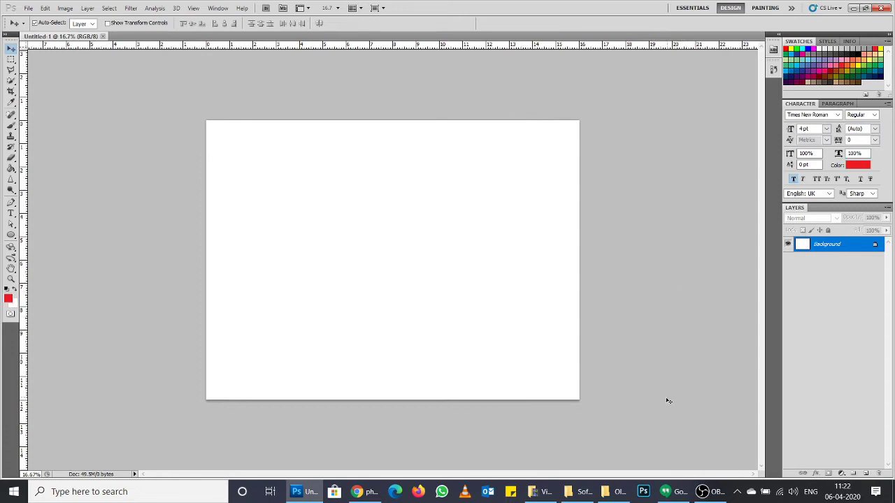
left_click(307, 492)
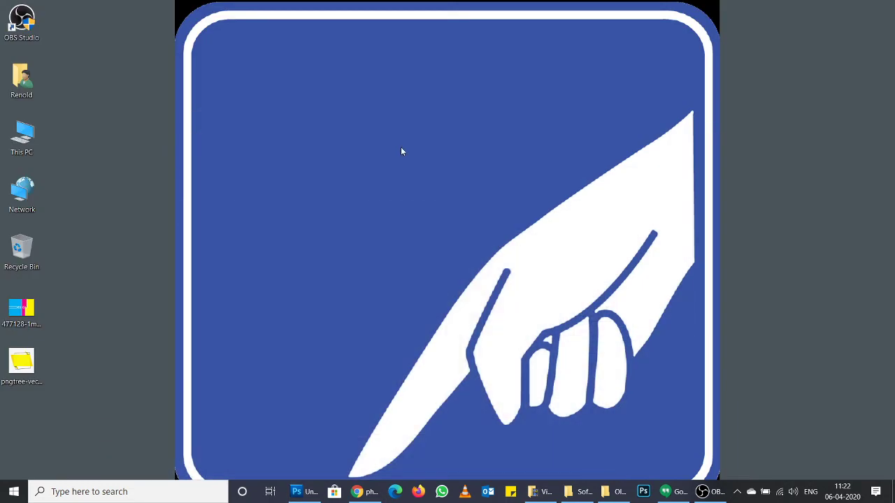
left_click_drag(17, 309, 363, 253)
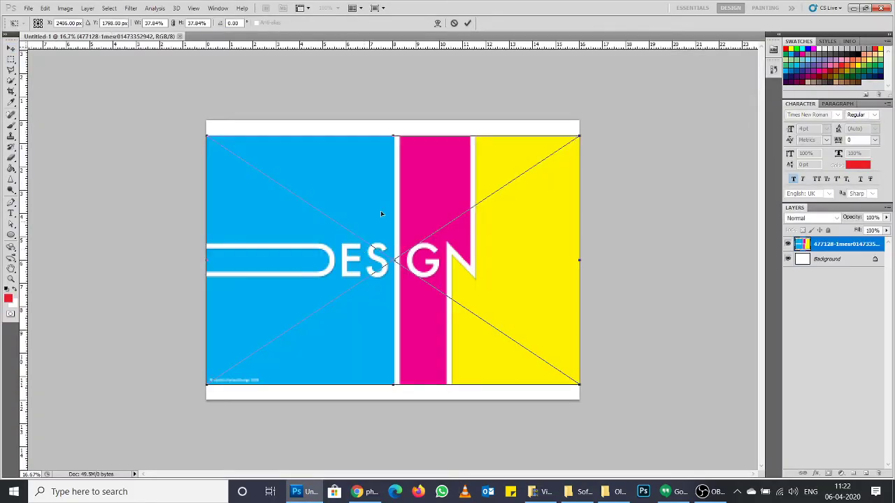
key("Return")
Step: Create another blank white document, 16.02 × 11.99 cm at 300 pixels/cm
left_click(28, 8)
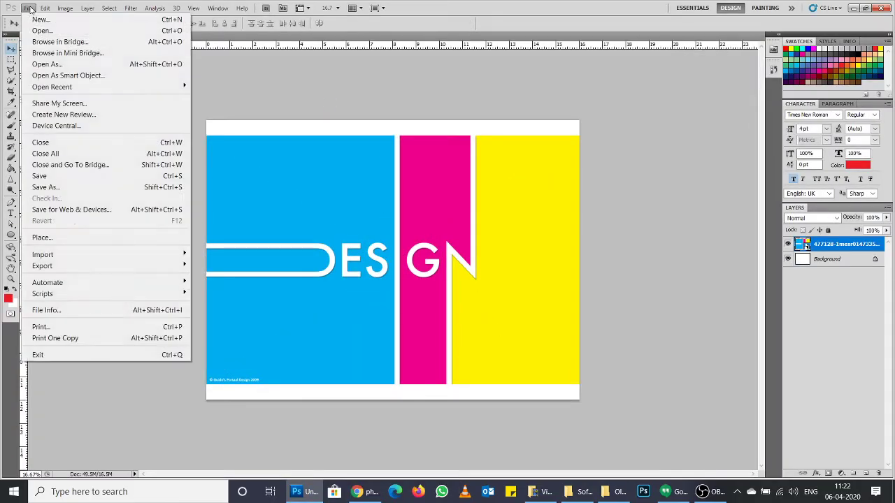
left_click(31, 16)
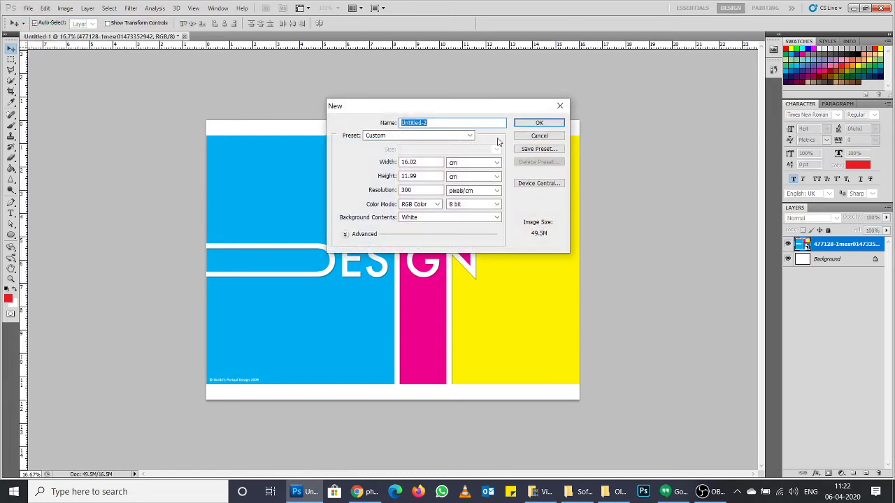
left_click(553, 124)
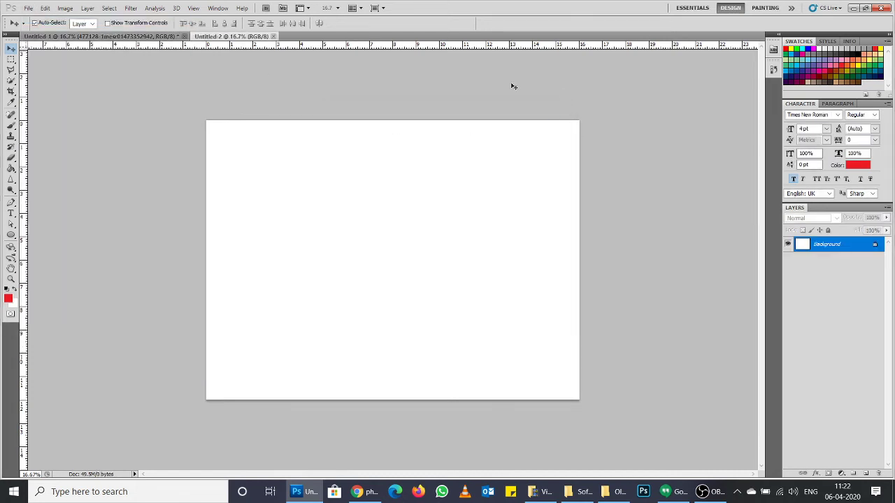
left_click_drag(196, 28, 221, 36)
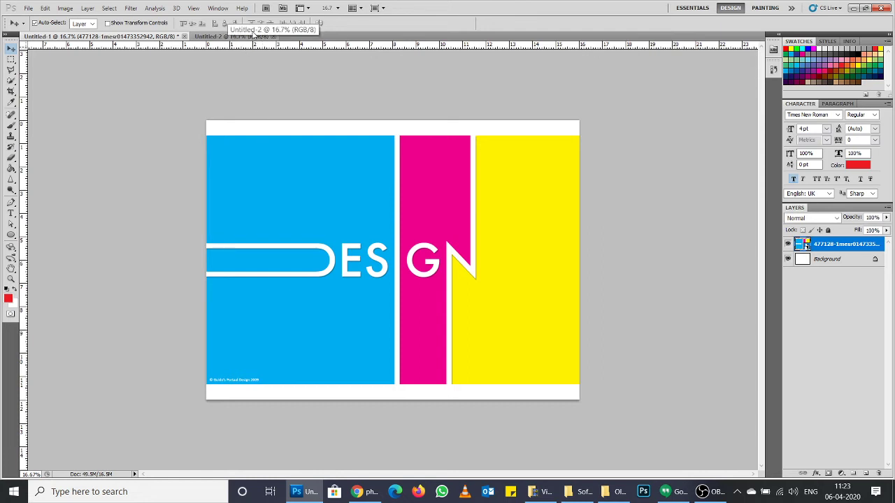
key("ctrl+z")
Step: Select the left half of the new canvas and sample the banner's cyan as foreground
left_click(10, 60)
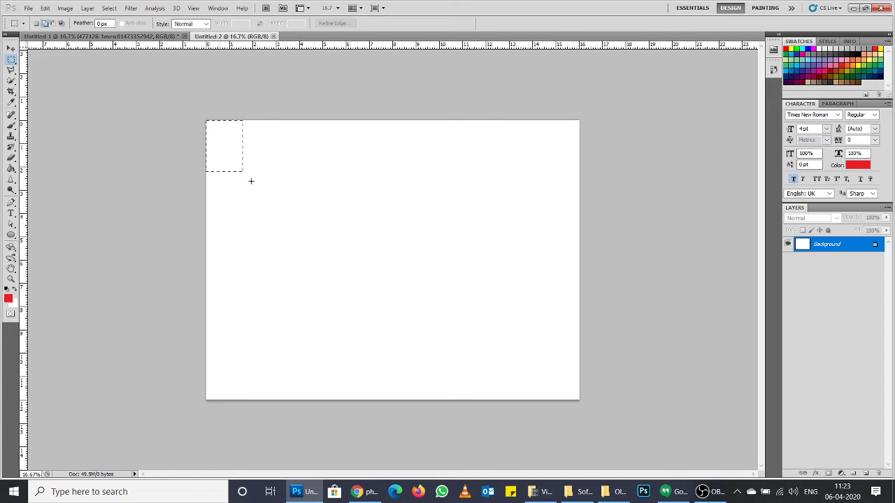
left_click_drag(251, 181, 364, 399)
left_click(8, 298)
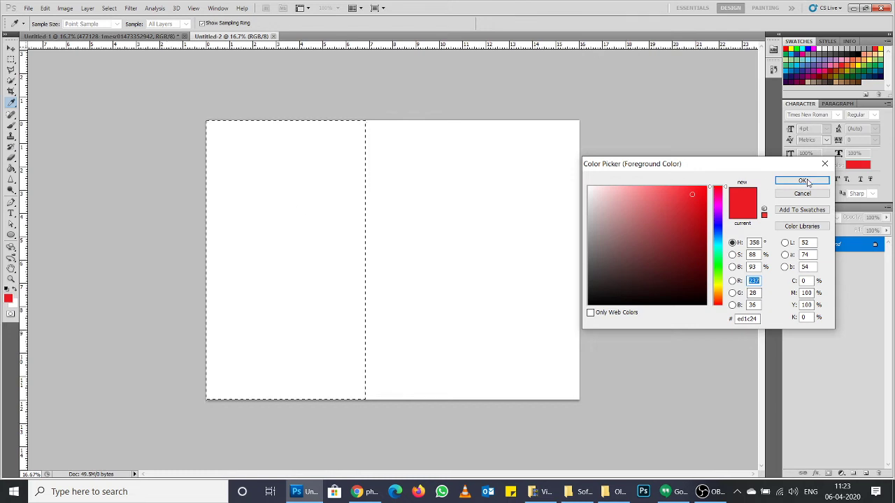
left_click(825, 163)
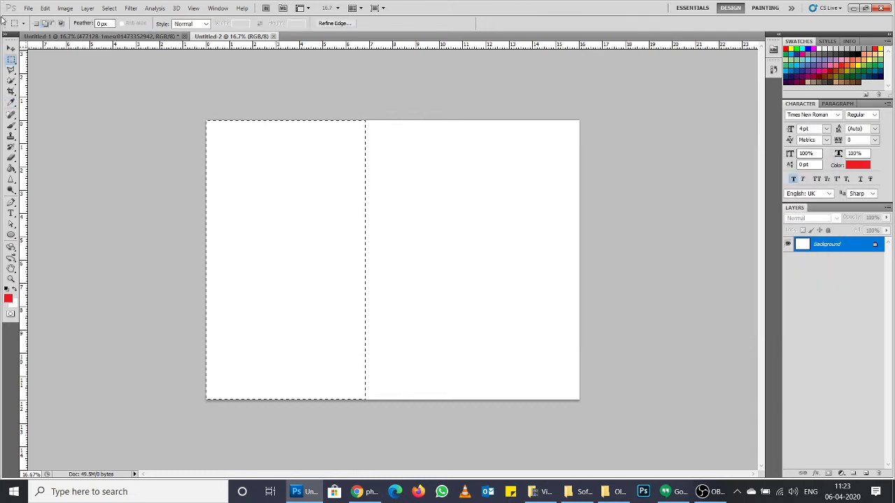
left_click(88, 36)
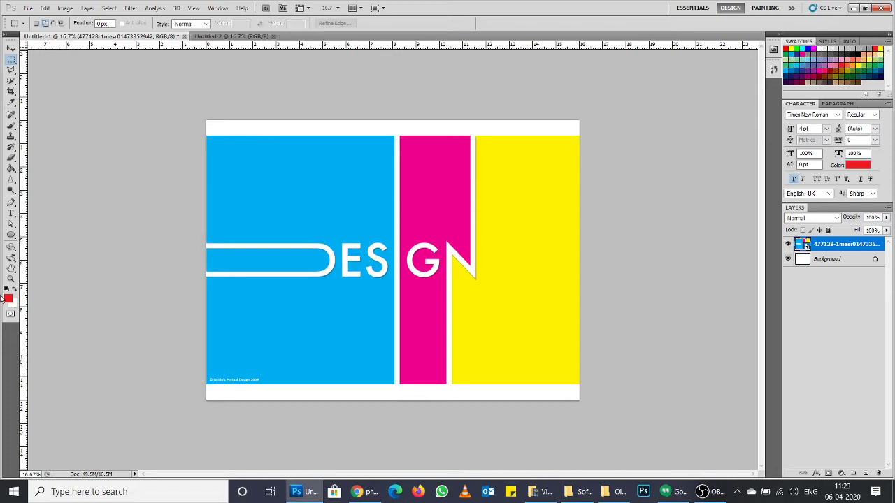
left_click(10, 102)
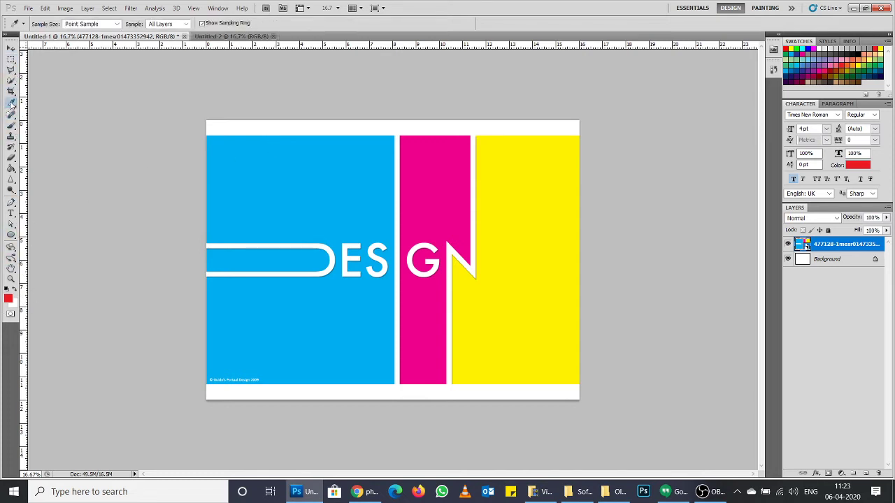
left_click(277, 184)
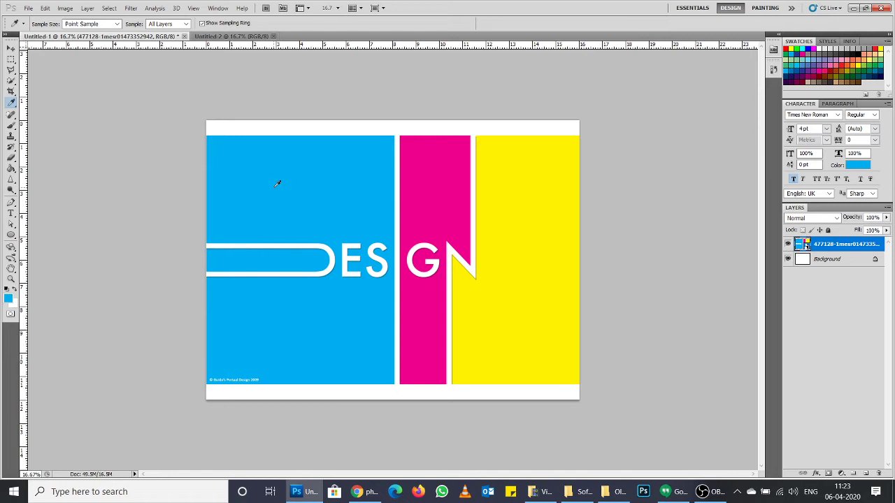
Step: Fill the left selection with cyan on a new layer, then deselect
left_click(231, 36)
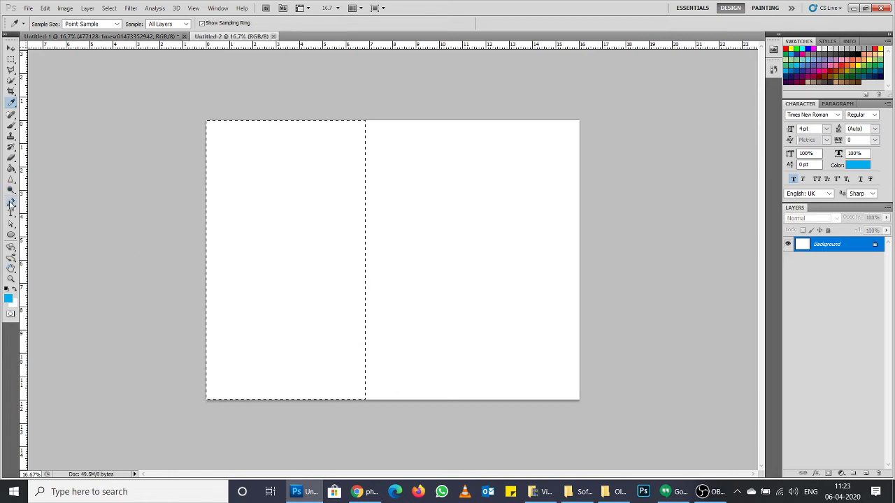
left_click_drag(10, 168, 46, 176)
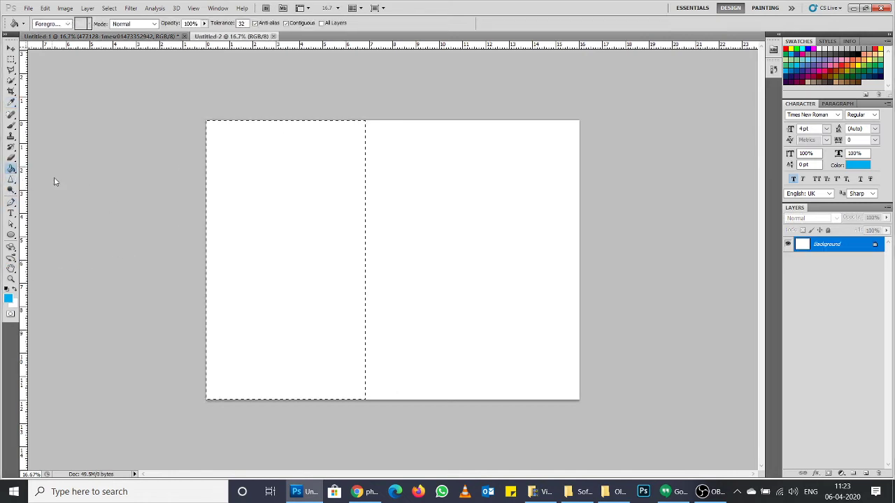
left_click(866, 473)
left_click(321, 213)
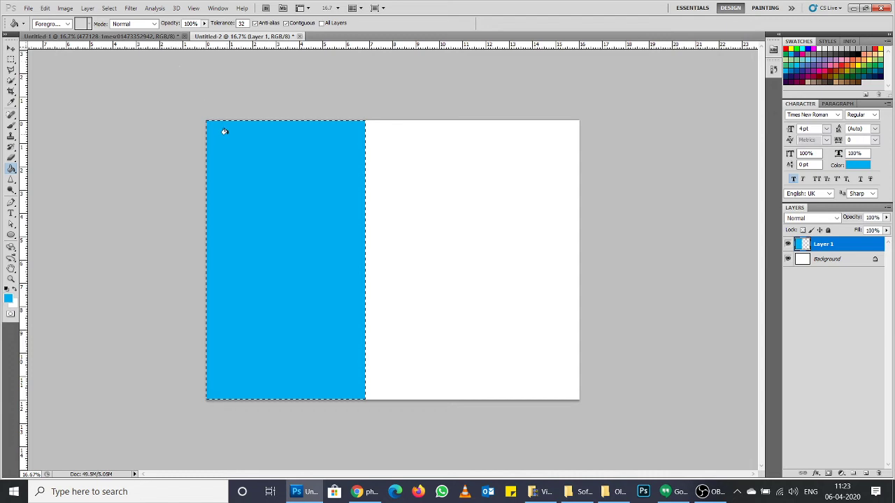
key("ctrl+d")
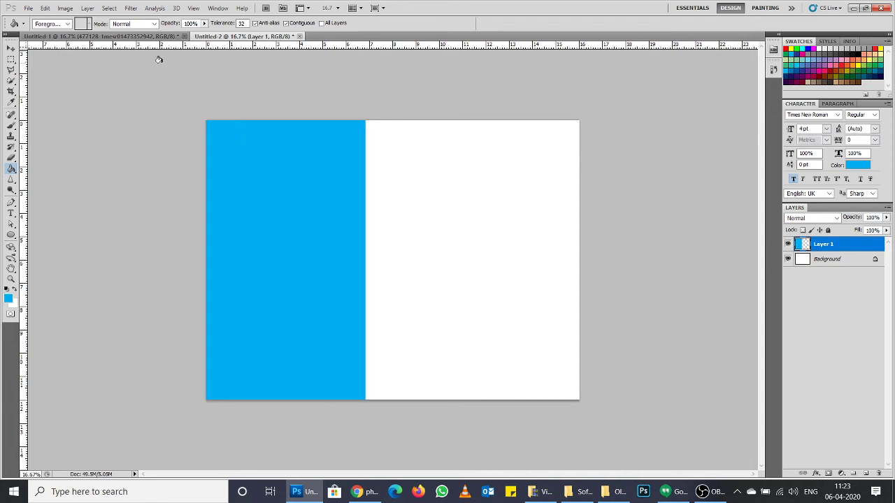
Step: Widen the cyan panel to about 121% with Free Transform
left_click_drag(105, 35, 402, 135)
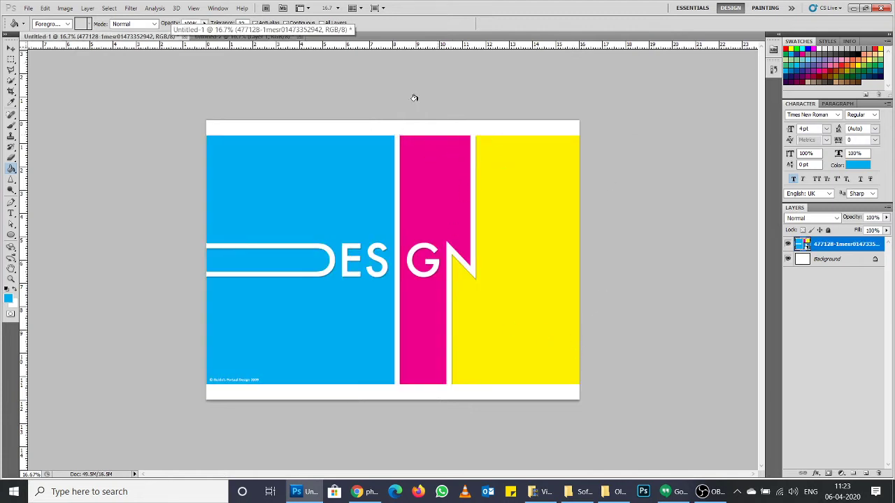
key("m")
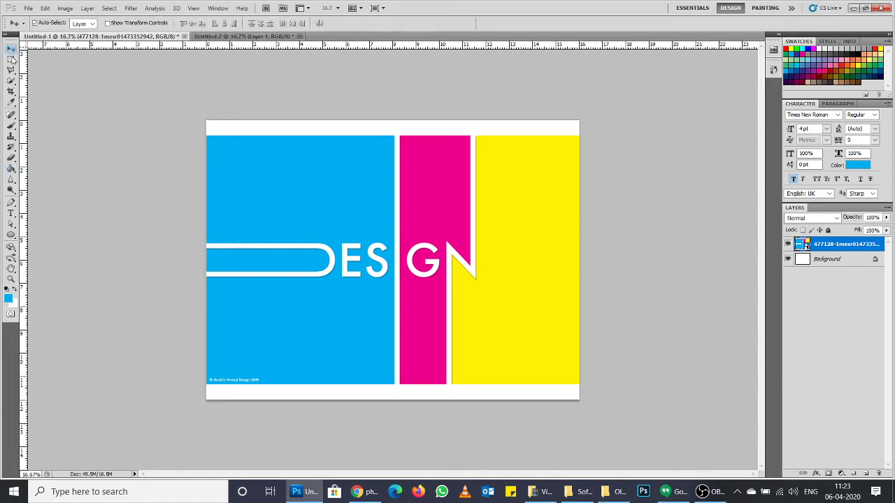
key("ctrl+Tab")
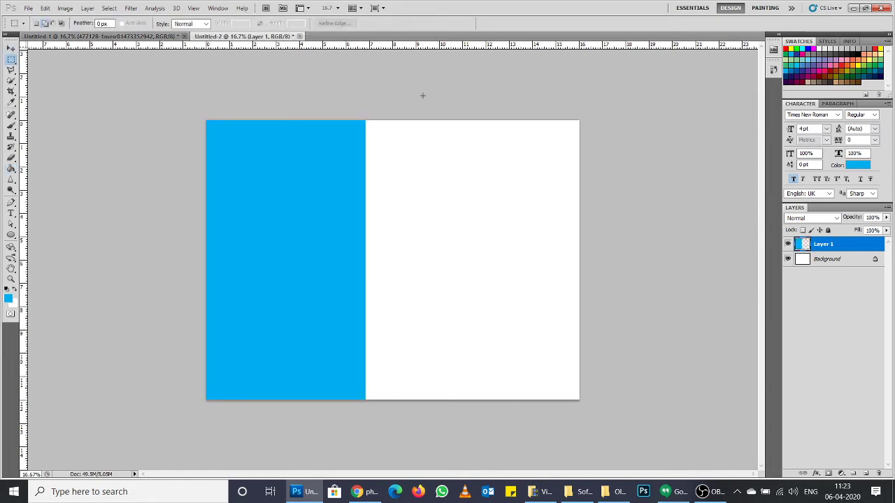
key("v")
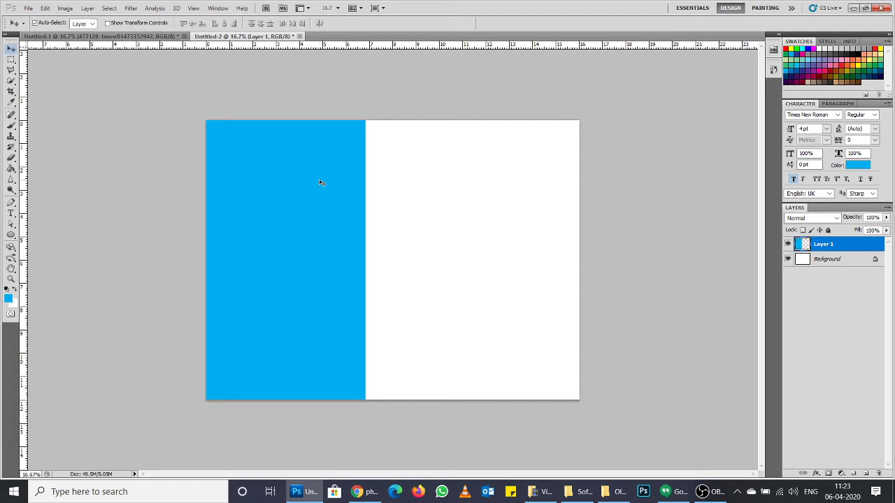
key("ctrl+t")
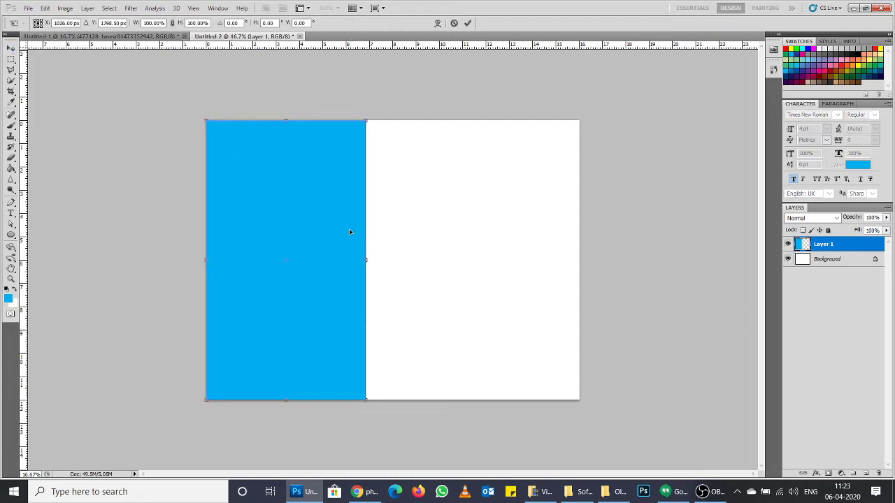
left_click_drag(365, 260, 399, 260)
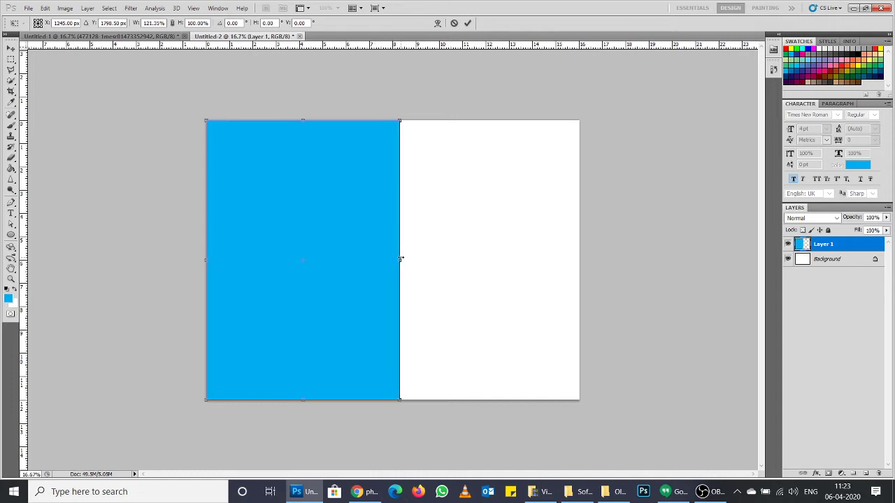
key("Return")
Step: Select the right half on a new layer and set the foreground to bright yellow
key("m")
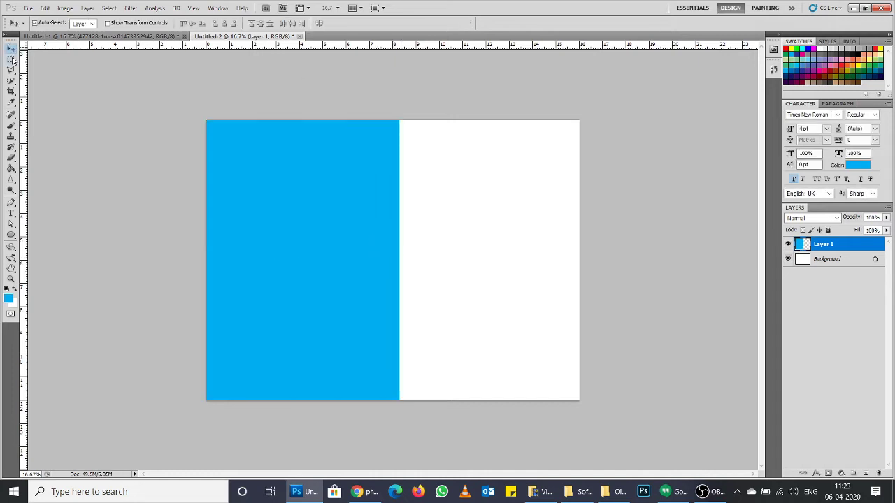
left_click_drag(537, 307, 623, 424)
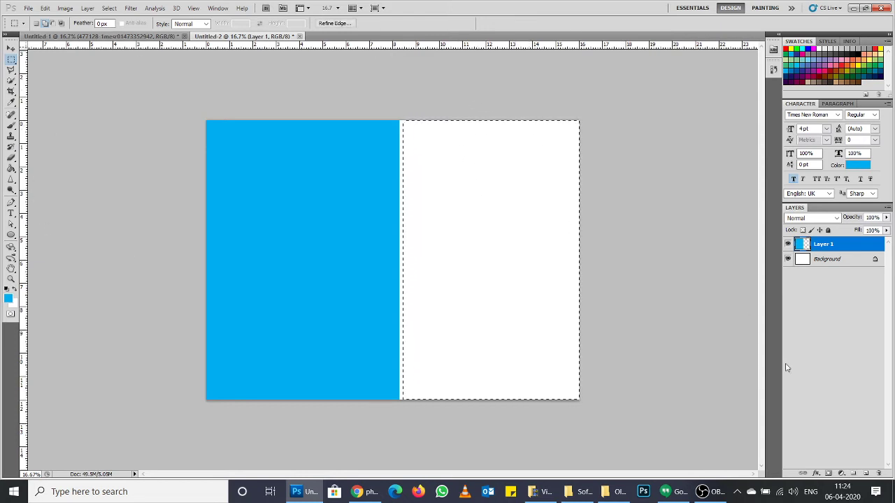
left_click(866, 473)
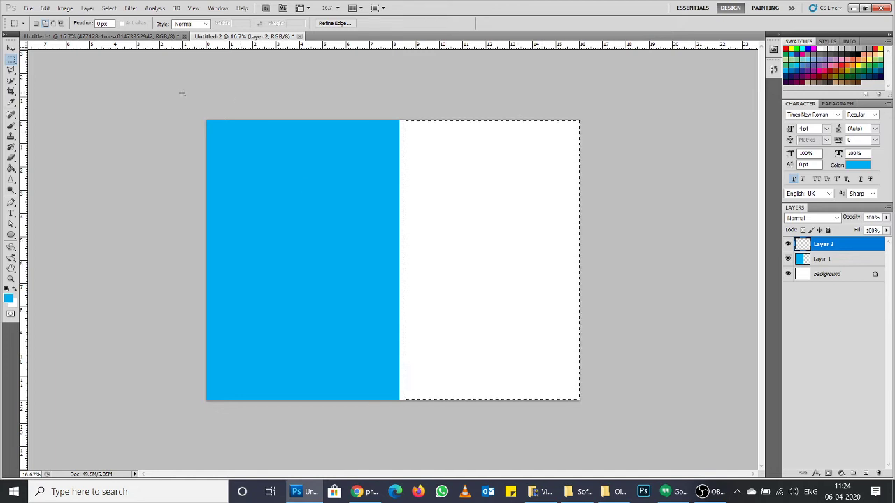
left_click(5, 298)
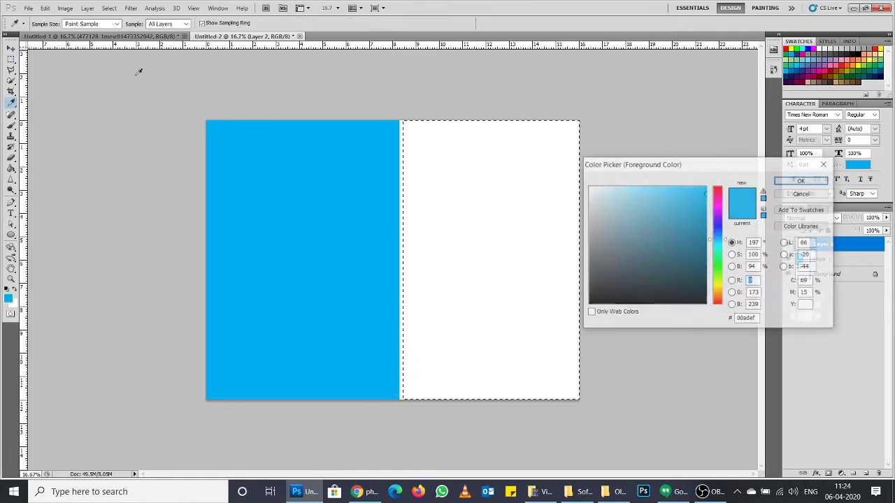
left_click(721, 288)
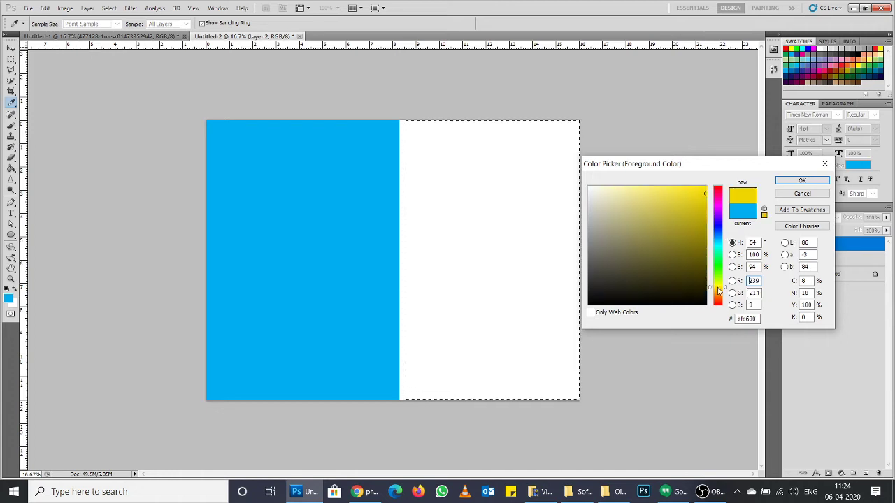
left_click_drag(699, 192, 718, 184)
left_click(802, 181)
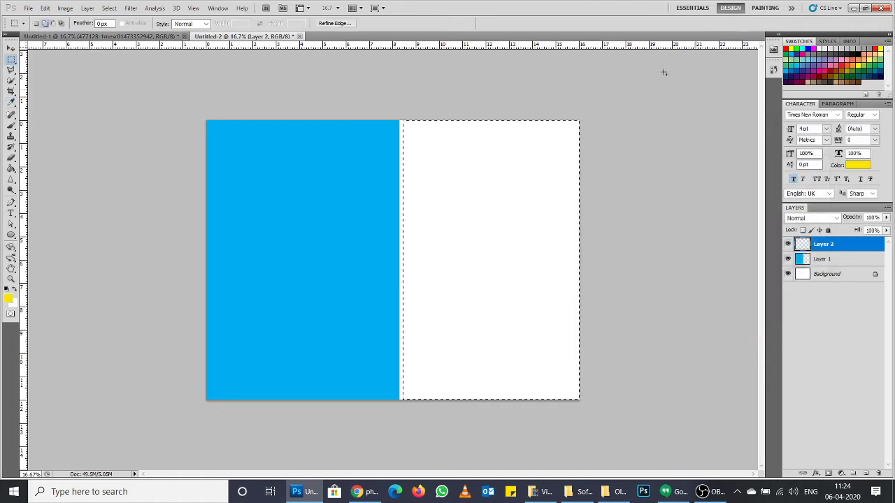
Step: Fill the right selection with yellow, deselect, and bring the DESIGN banner forward
left_click(11, 168)
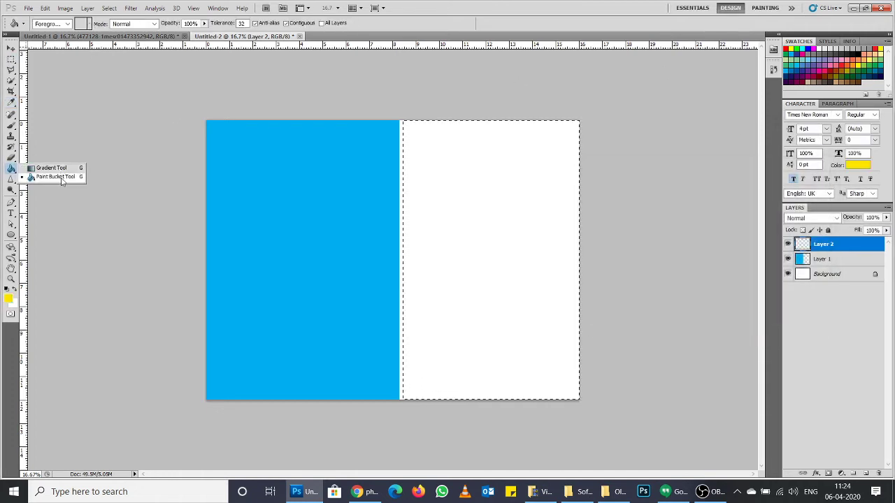
left_click(52, 176)
left_click(538, 218)
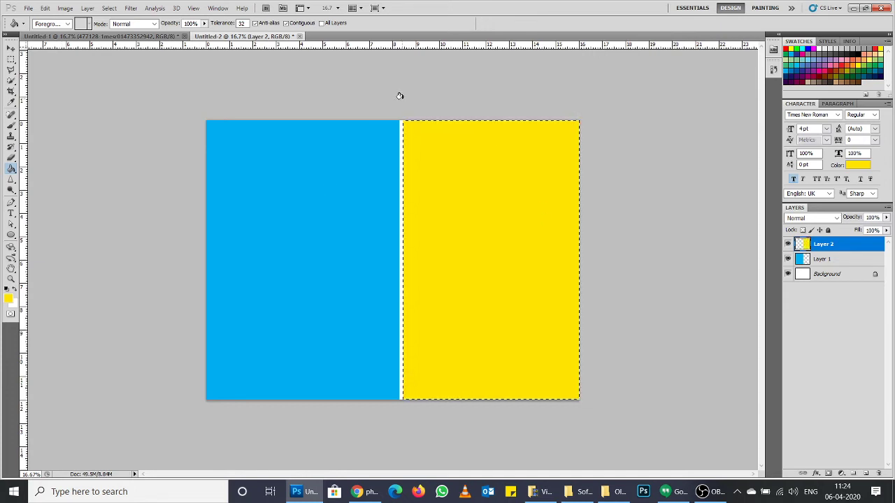
key("ctrl+d")
left_click(124, 37)
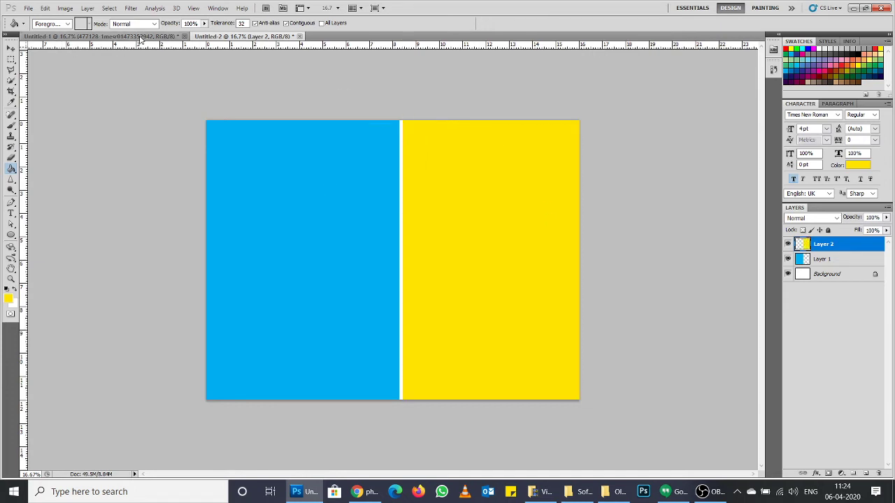
mouse_move(391, 65)
left_mouse_down()
mouse_move(433, 132)
mouse_move(399, 137)
left_mouse_up()
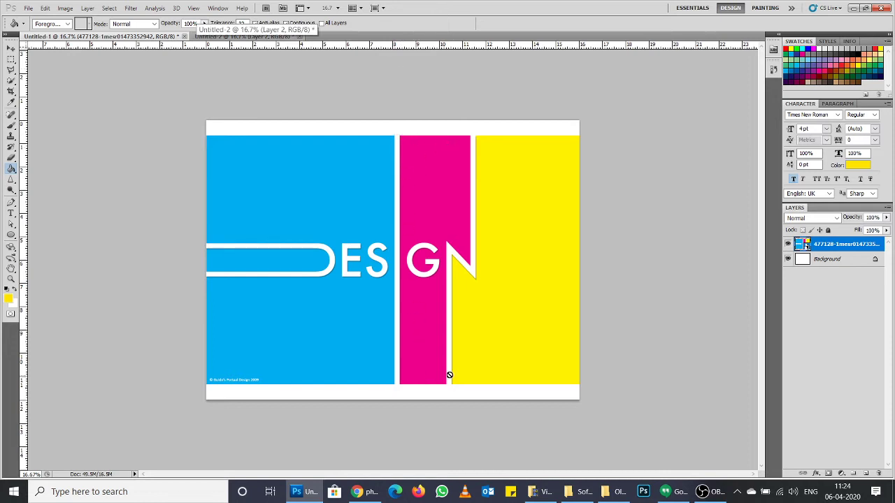
Step: Bring the cyan-and-yellow Untitled-2 canvas back to the front
left_click_drag(408, 227, 464, 256)
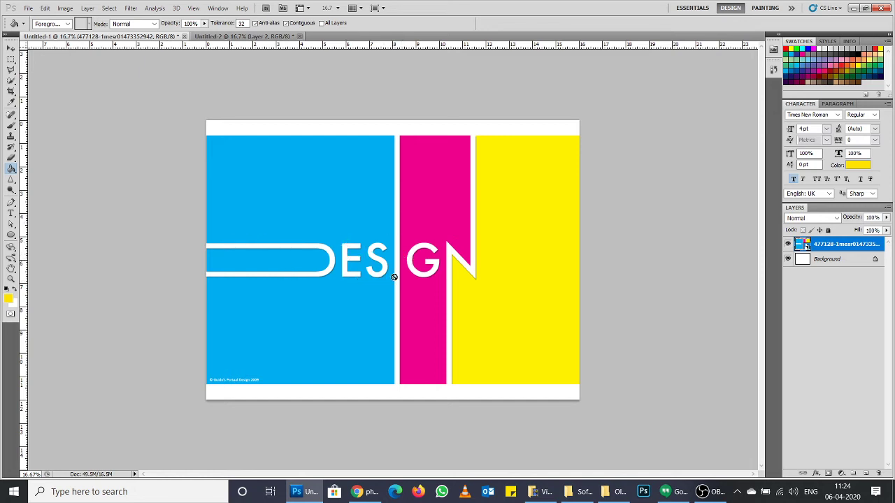
left_click(265, 37)
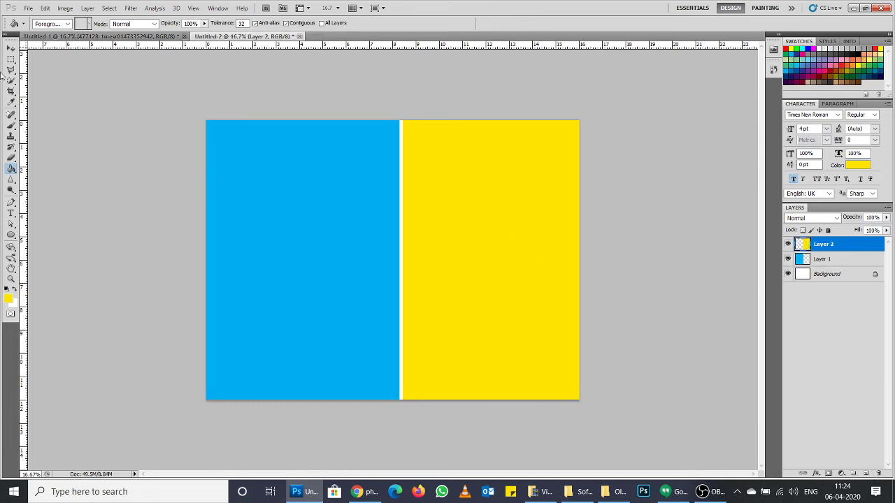
Step: Add a new layer and start a 72 pt text box on the cyan panel
key("ctrl+shift+alt+n")
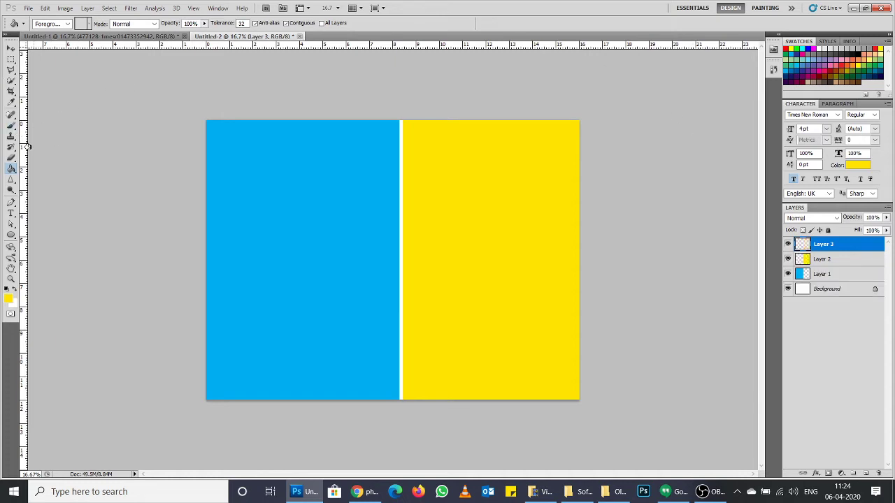
key("t")
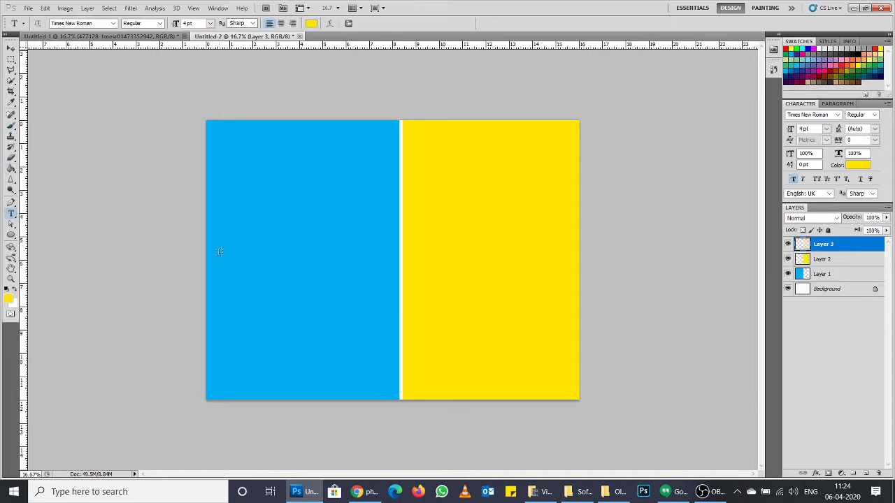
left_click(218, 252)
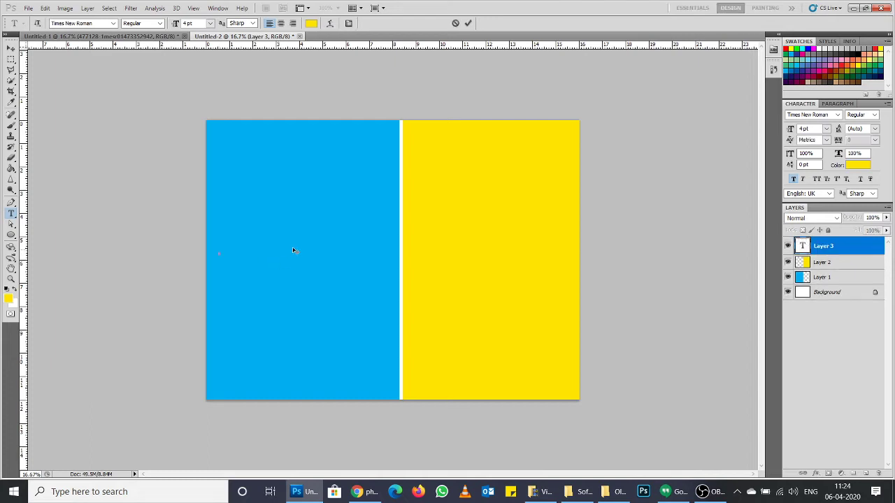
left_click(210, 24)
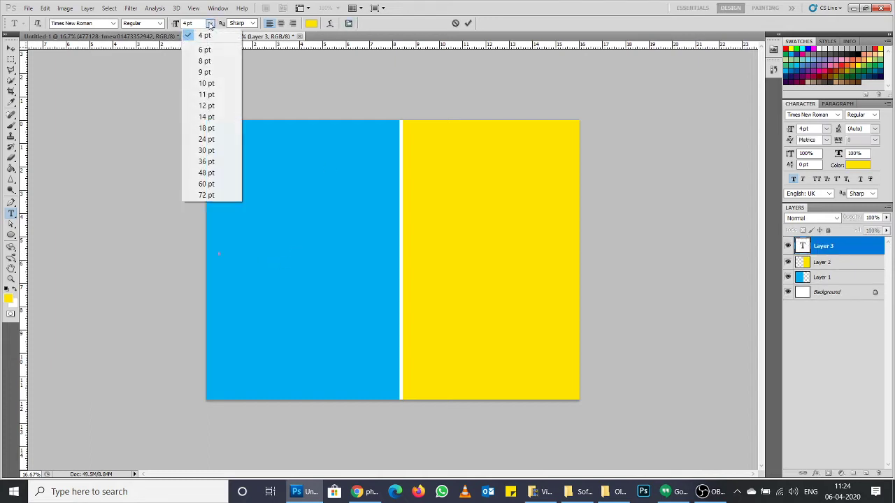
left_click(207, 195)
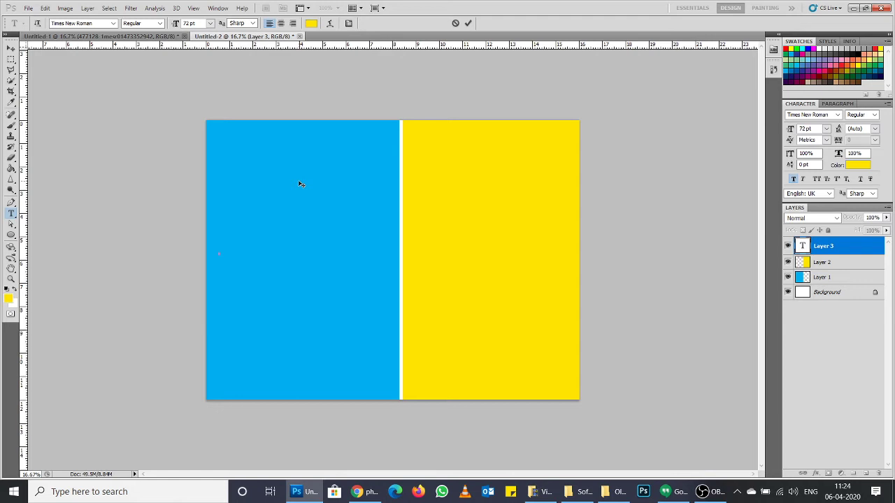
Step: Type 'design', then replace it with uppercase 'DESIG'
type("d")
type("esign")
key("ctrl+a")
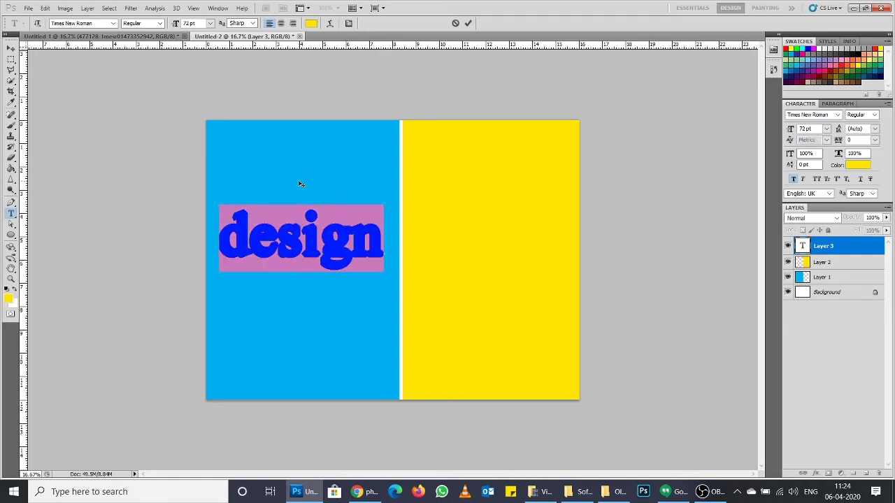
key("BackSpace")
type("d")
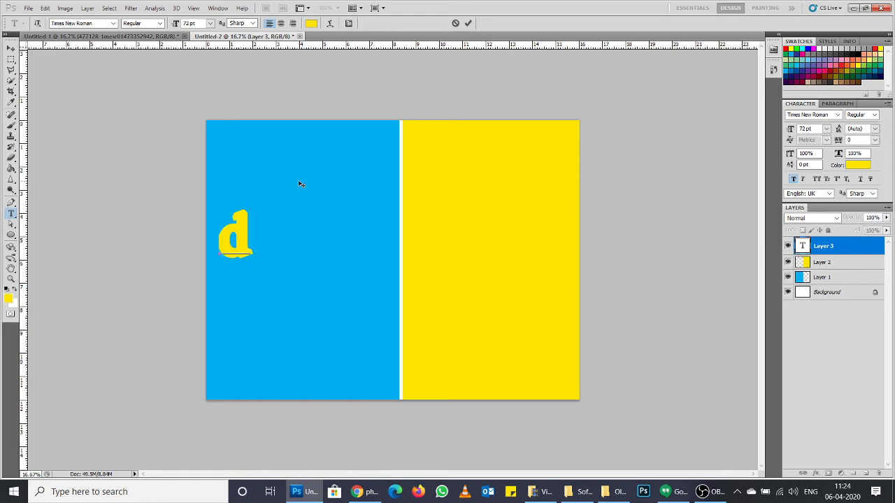
key("BackSpace")
type("DESIG")
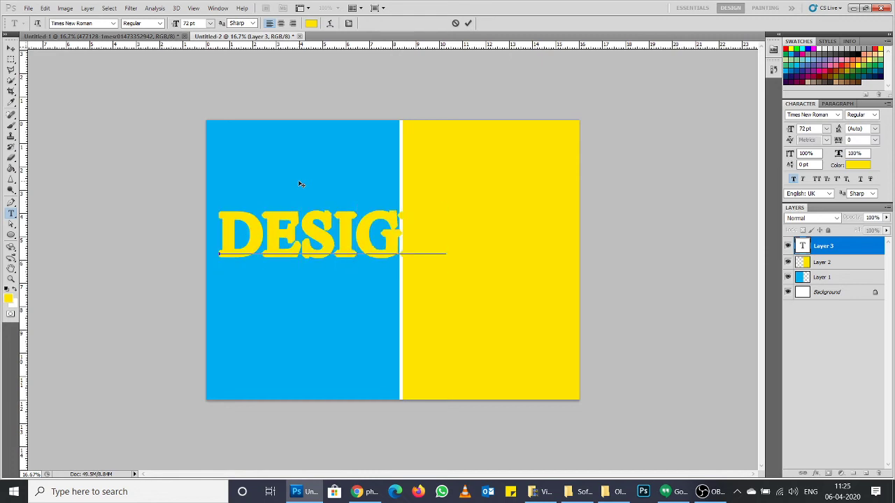
Step: Set the text font to Arial and move the text left and down
key("ctrl+a")
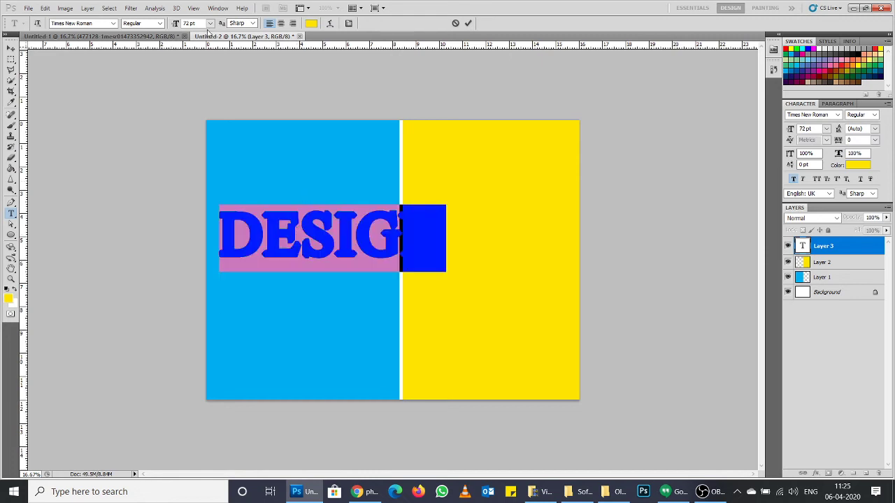
left_click(91, 24)
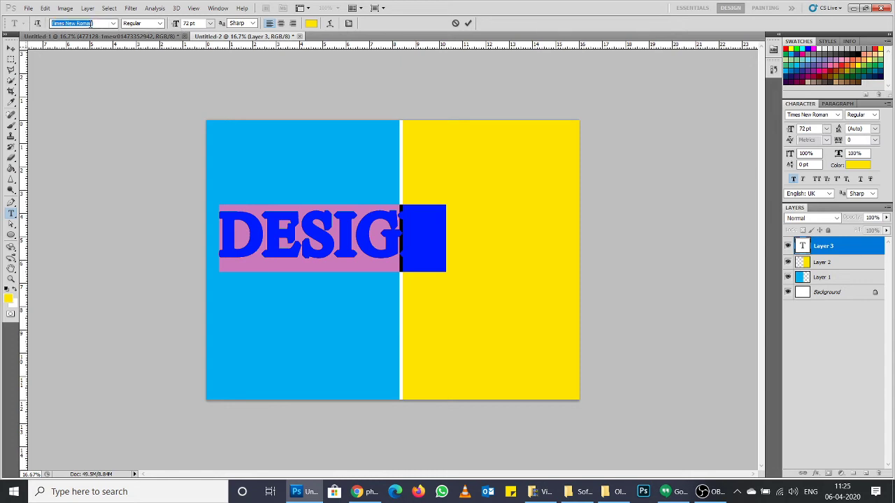
type("Ari")
key("Return")
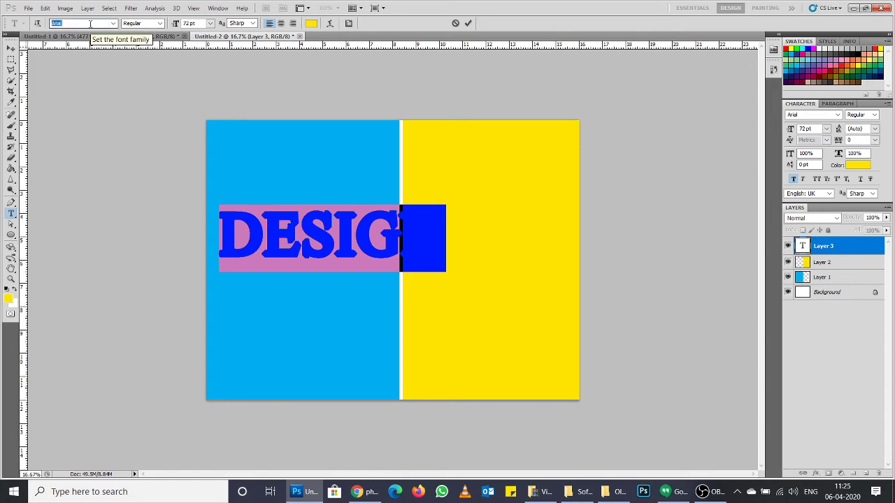
left_click(10, 49)
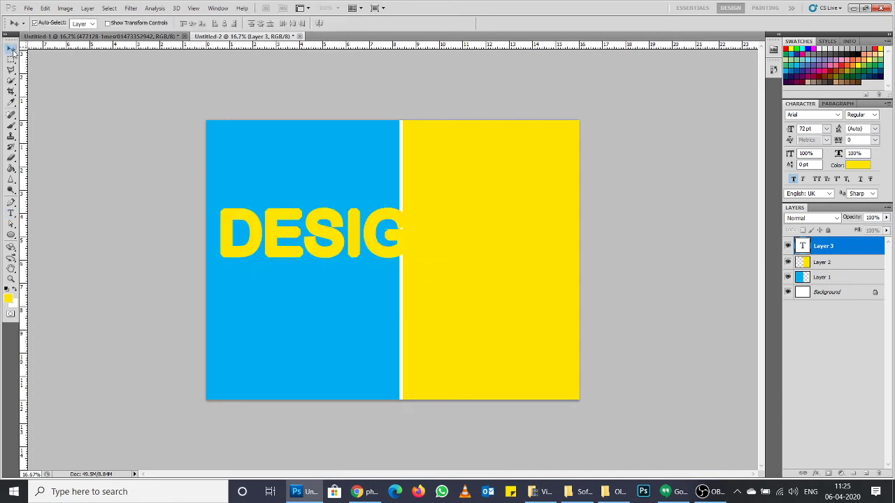
left_click_drag(332, 240, 288, 258)
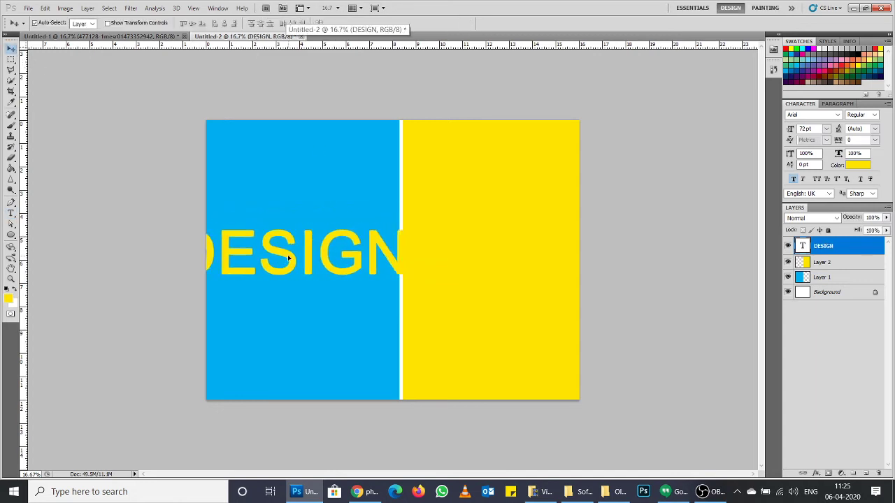
left_click(158, 38)
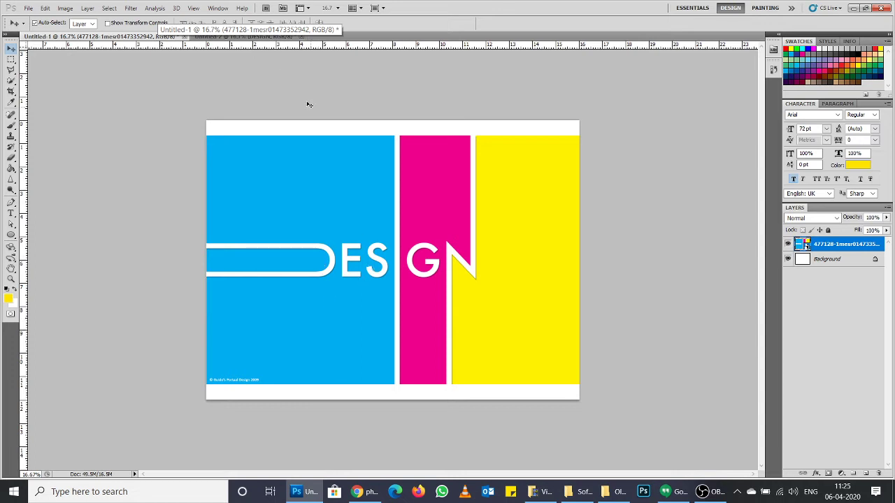
Step: Recolour the DESIGN text white and position it across the cyan and yellow panels
left_click(245, 37)
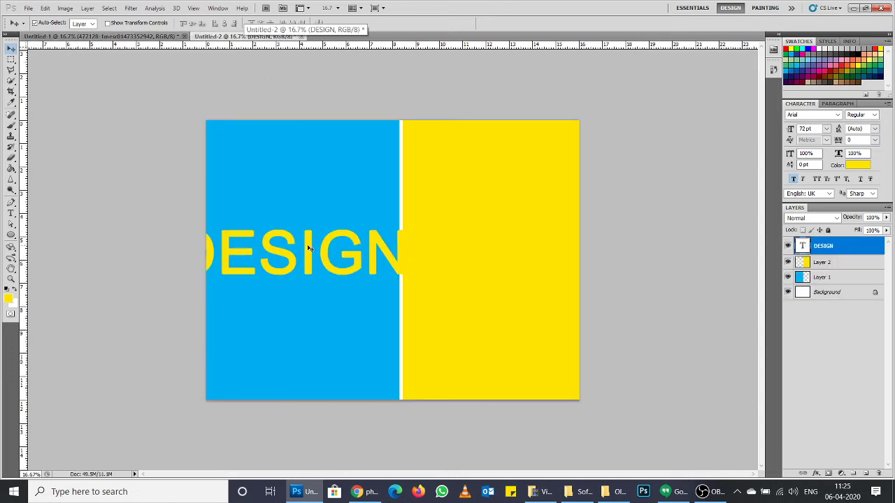
left_click_drag(310, 247, 393, 246)
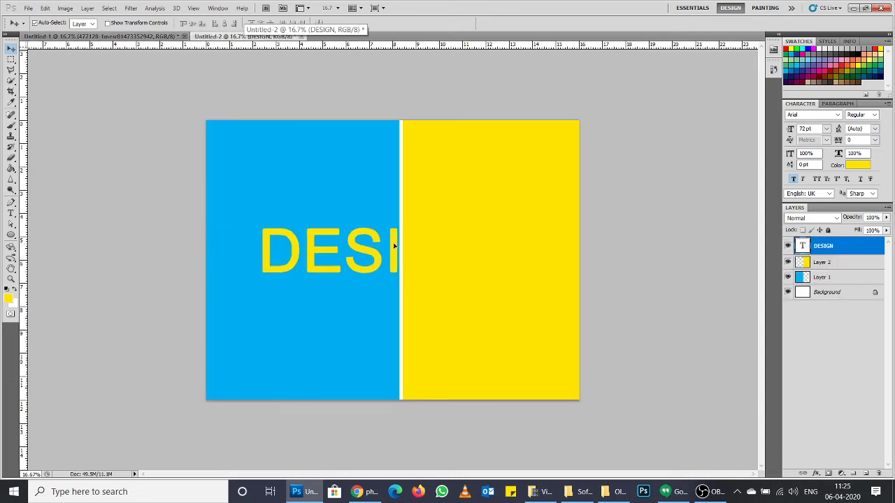
double_click(802, 246)
left_click(315, 25)
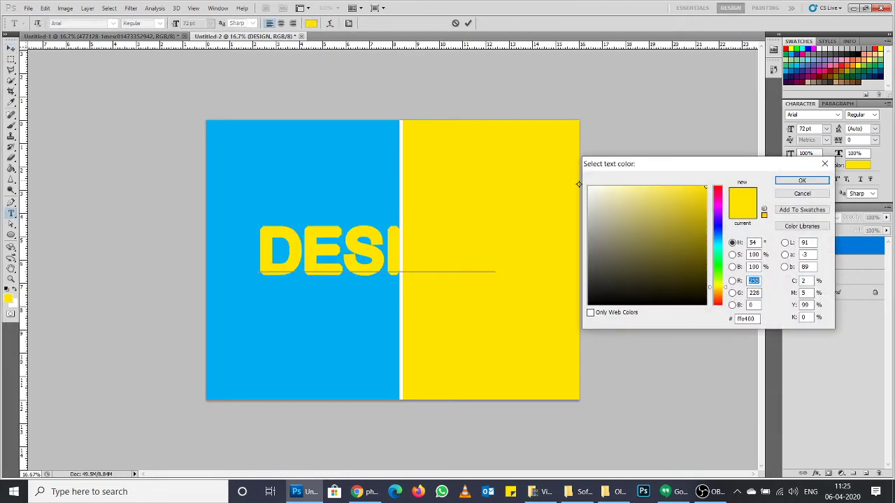
left_click_drag(615, 208, 536, 126)
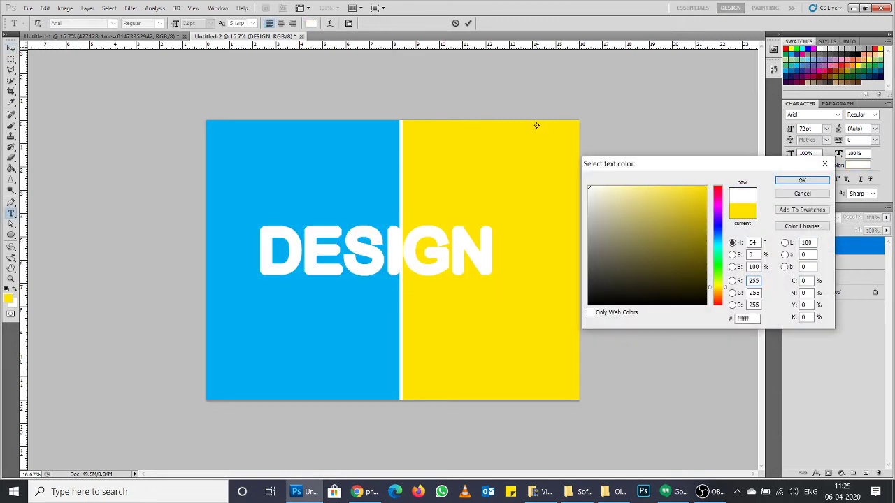
key("Return")
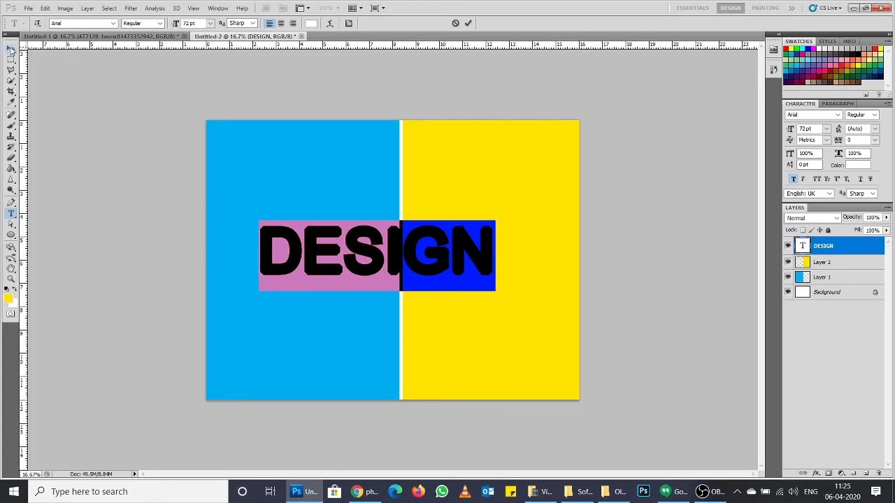
left_click(11, 50)
left_click_drag(440, 255, 409, 263)
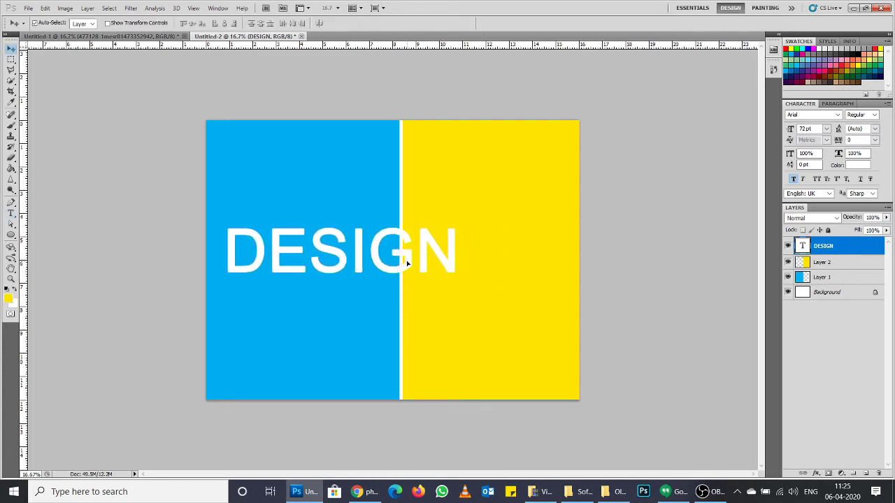
left_click(172, 36)
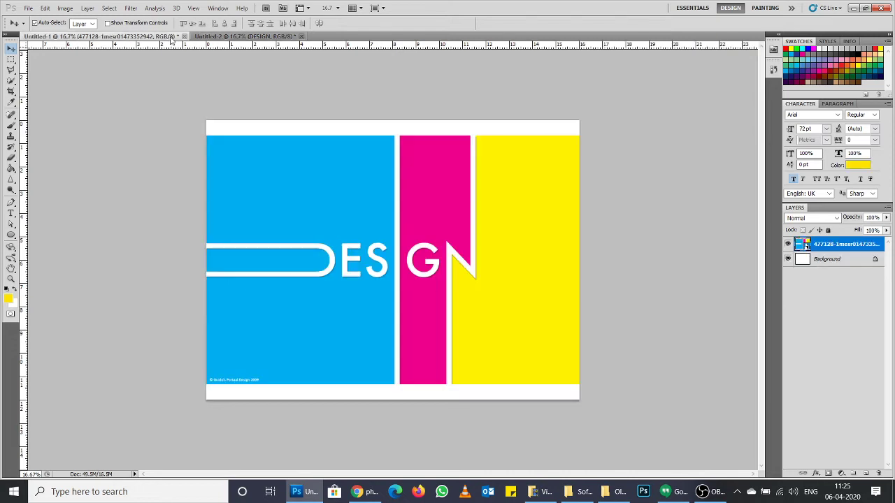
Step: Nudge the white DESIGN text slightly right, checking against the reference poster
key("ctrl+Tab")
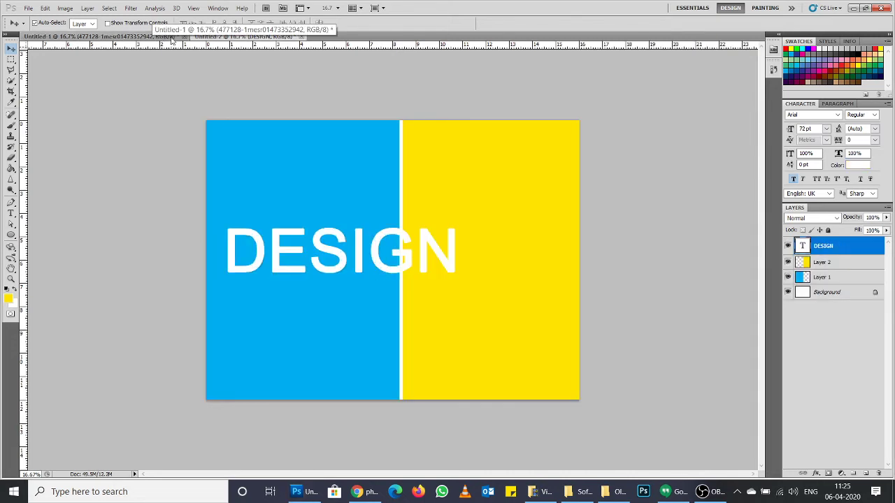
left_click(172, 36)
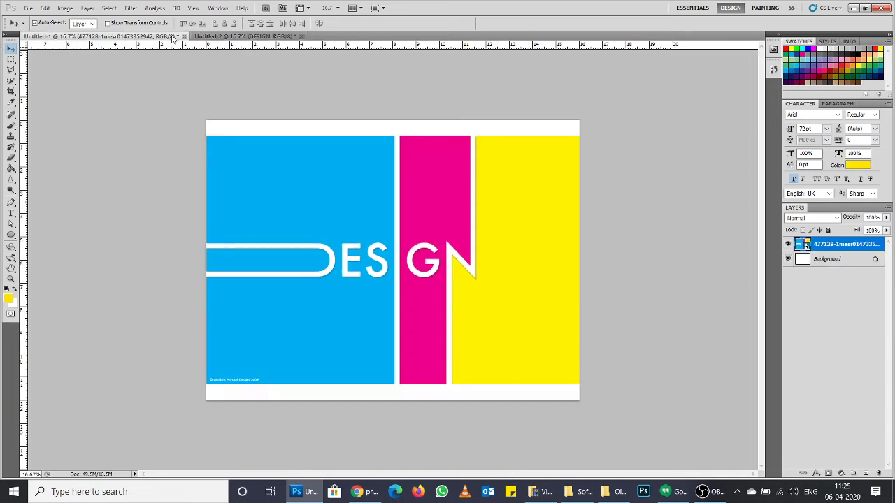
left_click(230, 37)
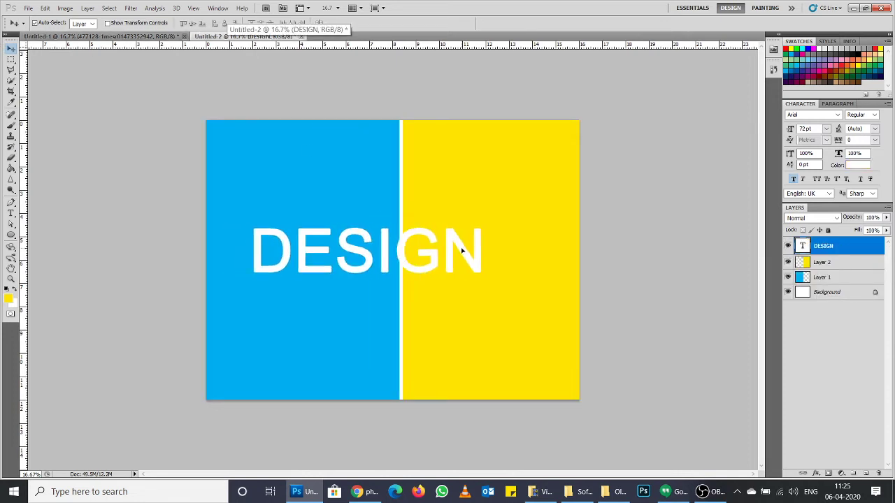
left_click_drag(461, 249, 472, 249)
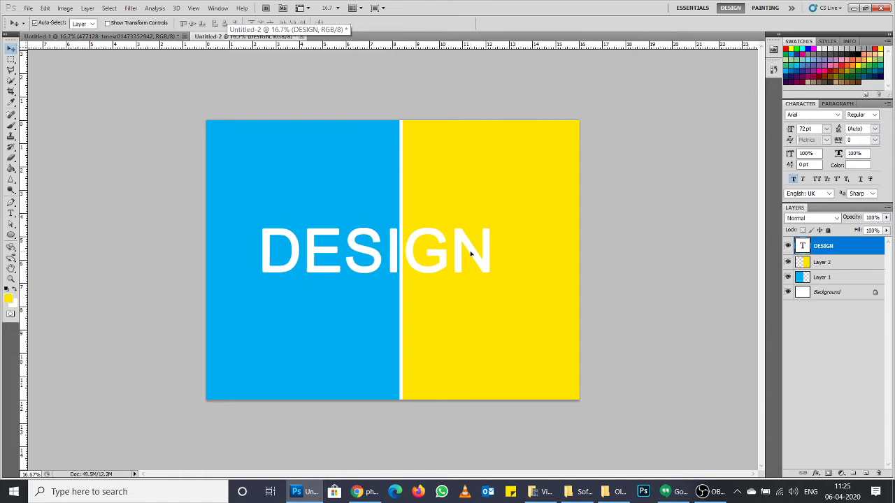
left_click(170, 37)
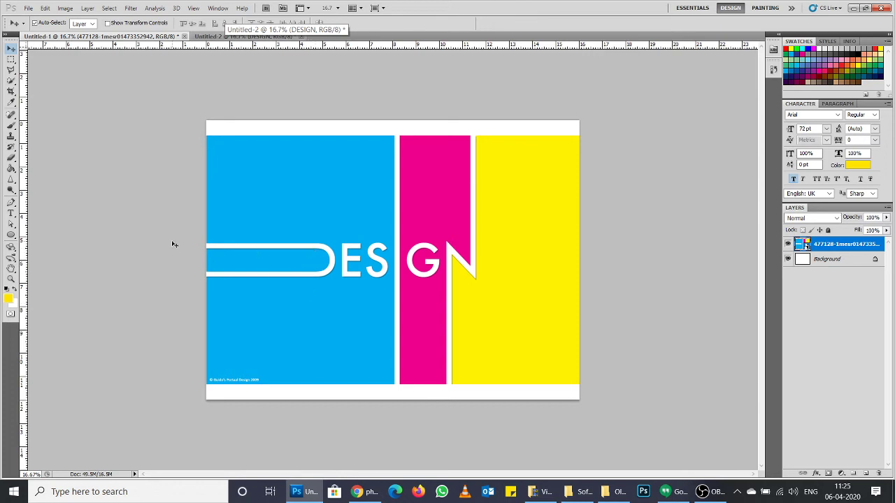
left_click(284, 37)
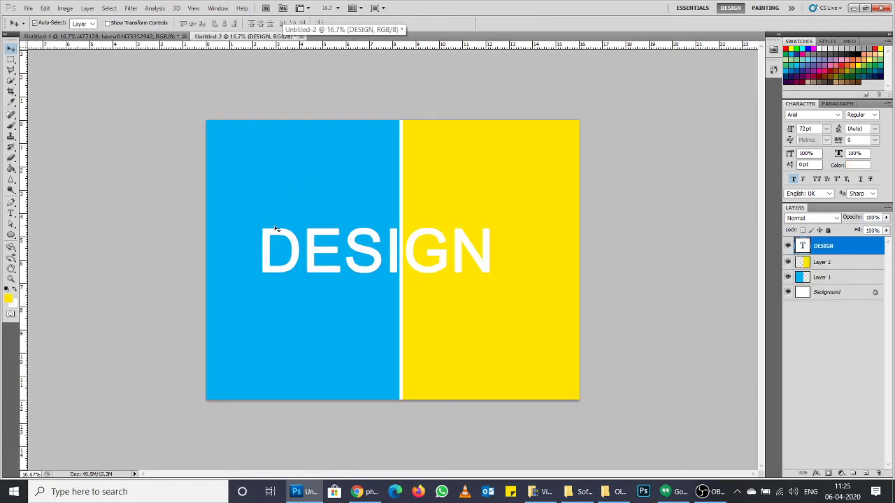
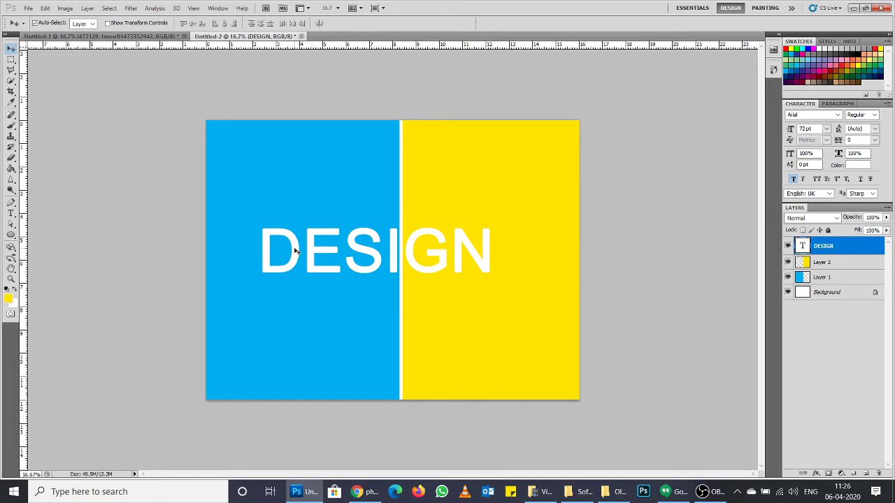
Step: Rasterize the DESIGN text layer into pixels
right_click(850, 246)
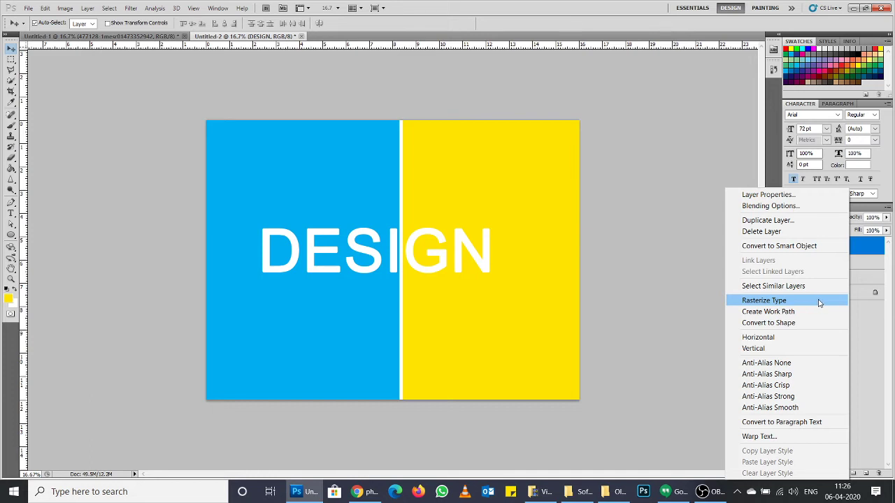
left_click(819, 302)
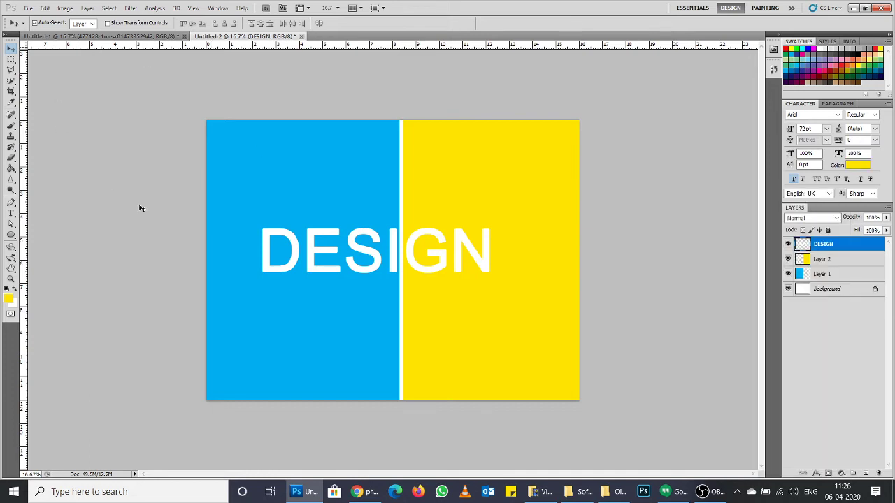
left_click(11, 61)
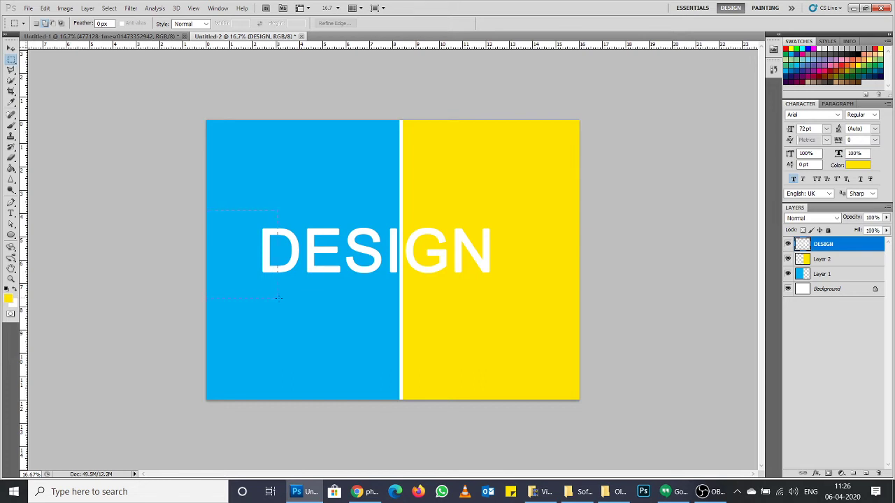
left_click_drag(280, 299, 281, 299)
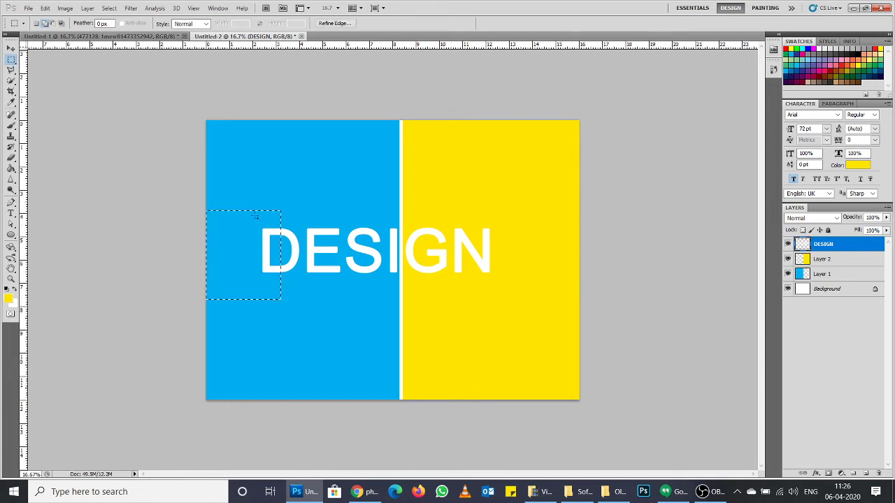
left_click(255, 218)
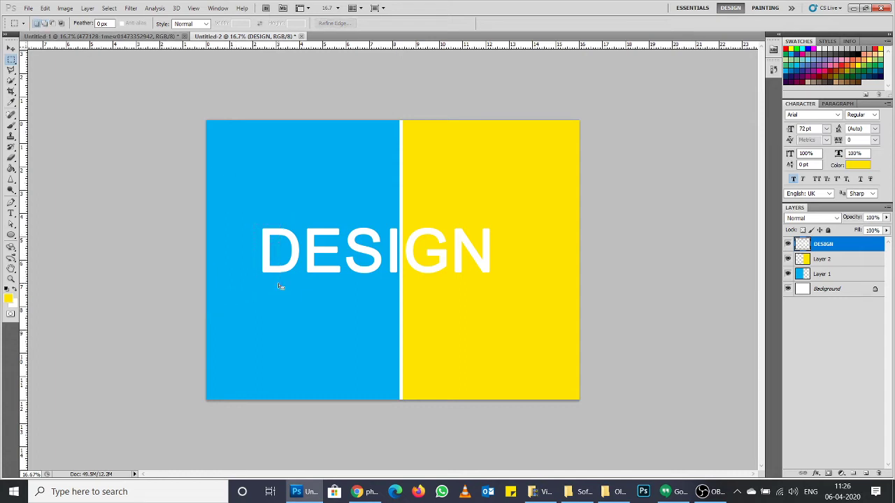
Step: Stretch the left edge of the D horizontally out to the canvas's left edge
left_click_drag(279, 284, 254, 225)
key("ctrl+t")
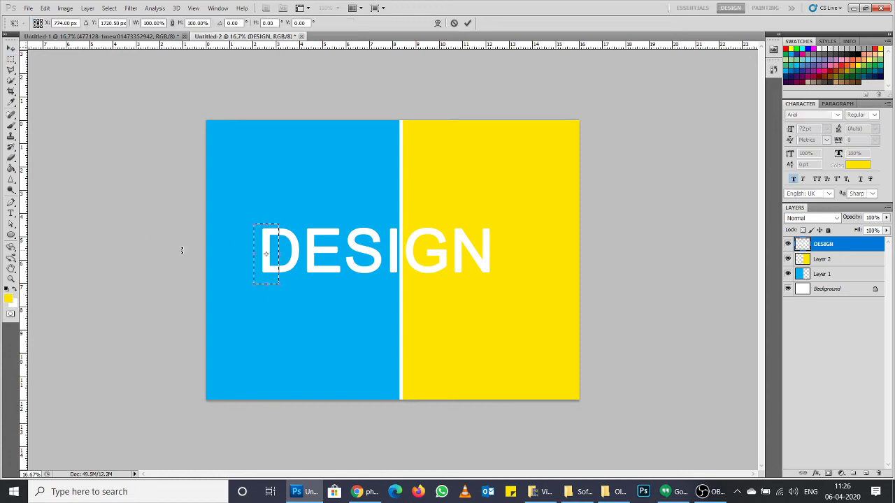
left_click_drag(253, 254, 45, 248)
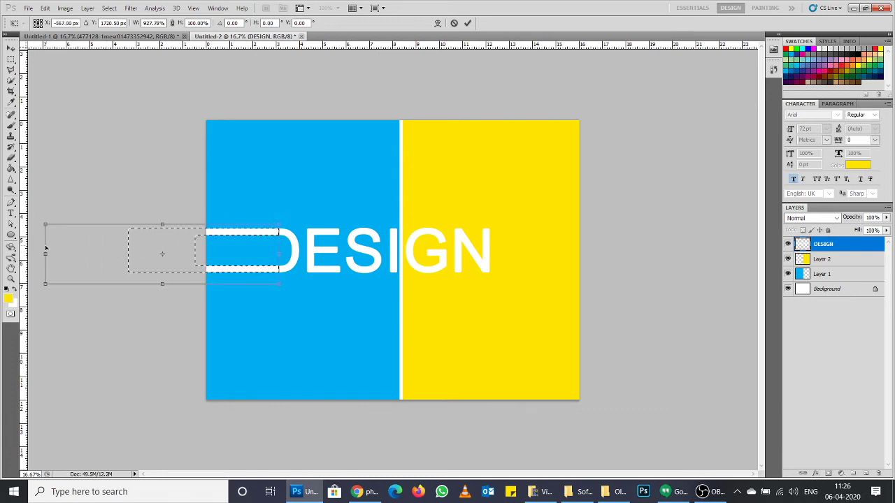
key("Return")
key("ctrl+d")
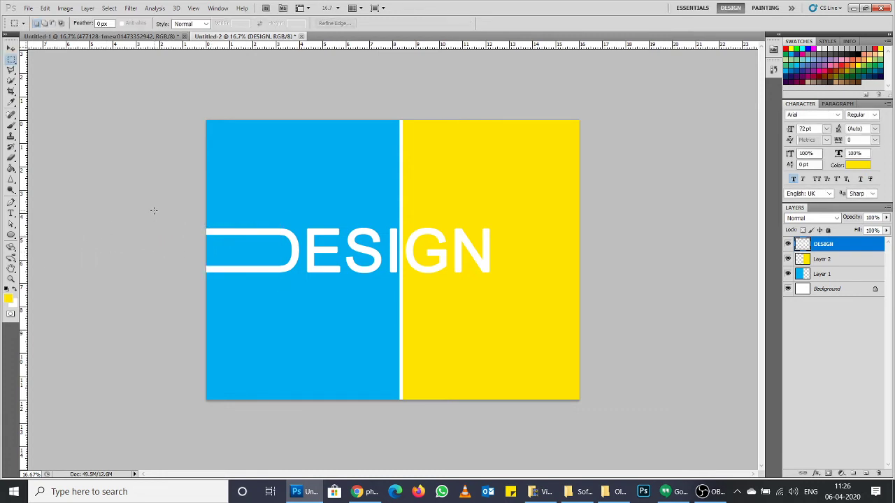
Step: Compare the DESIGN document with the Untitled-1 CMY reference poster, then return to Untitled-2
left_click(163, 36)
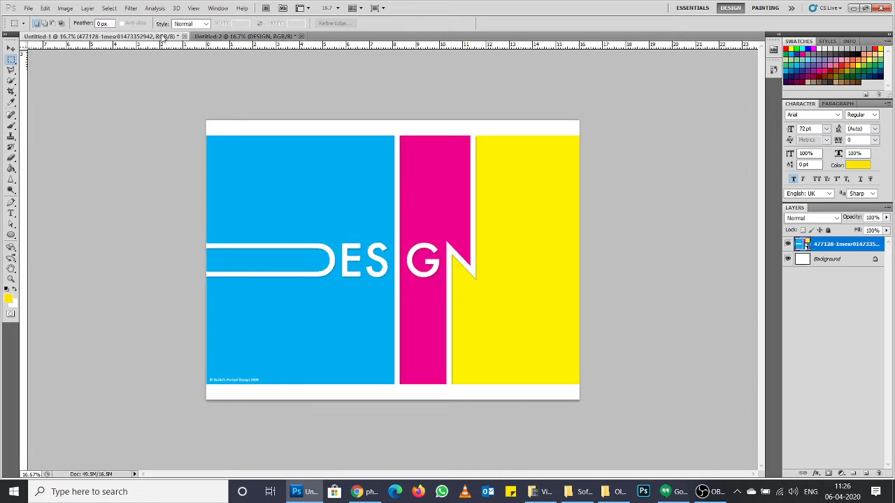
left_click(249, 36)
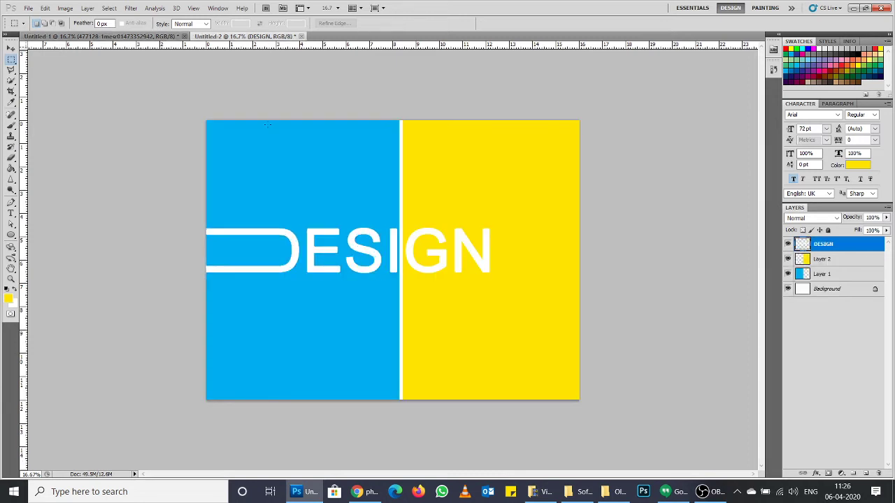
left_click(166, 37)
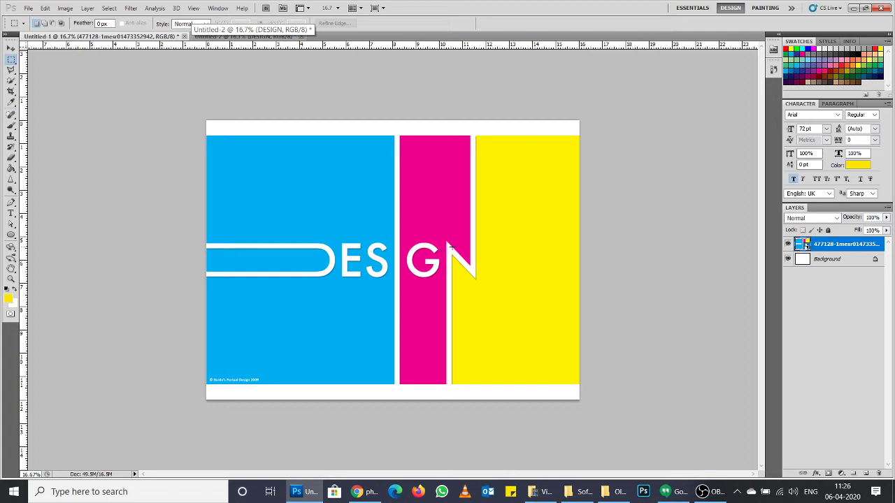
key("a")
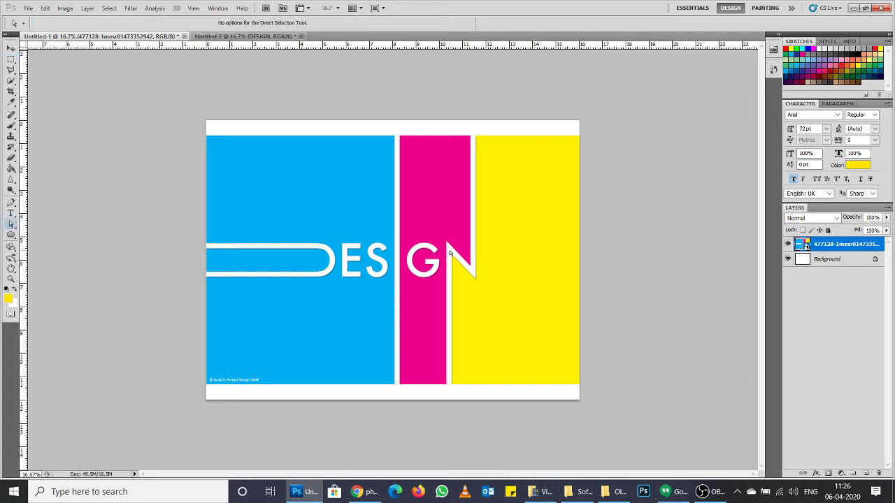
key("v")
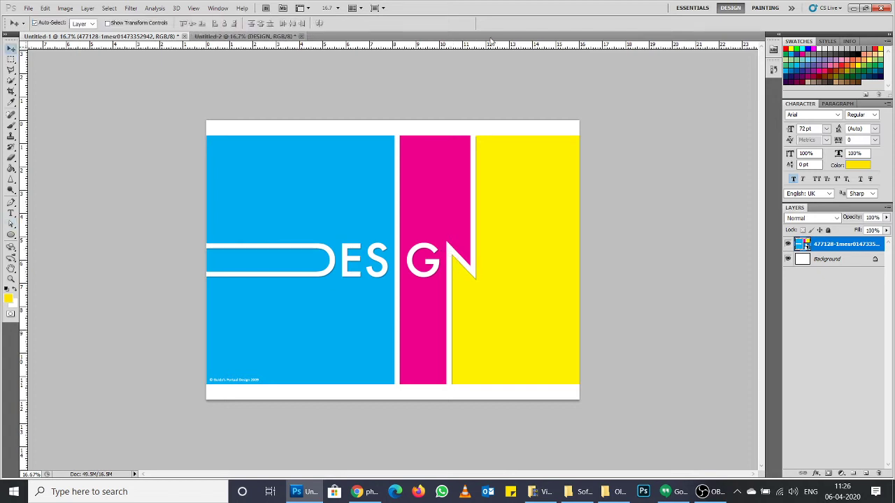
left_click(262, 35)
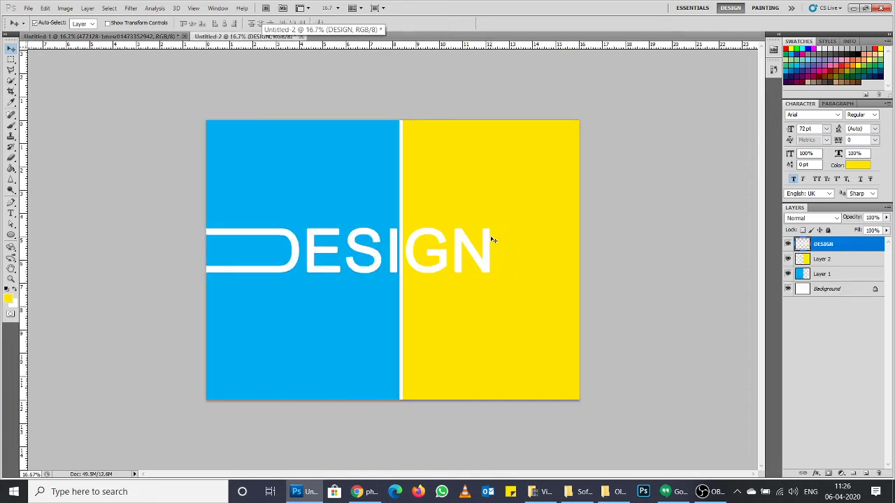
Step: Stretch a slice of the N's right stroke up to the canvas's top edge
key("m")
left_click_drag(496, 217, 478, 238)
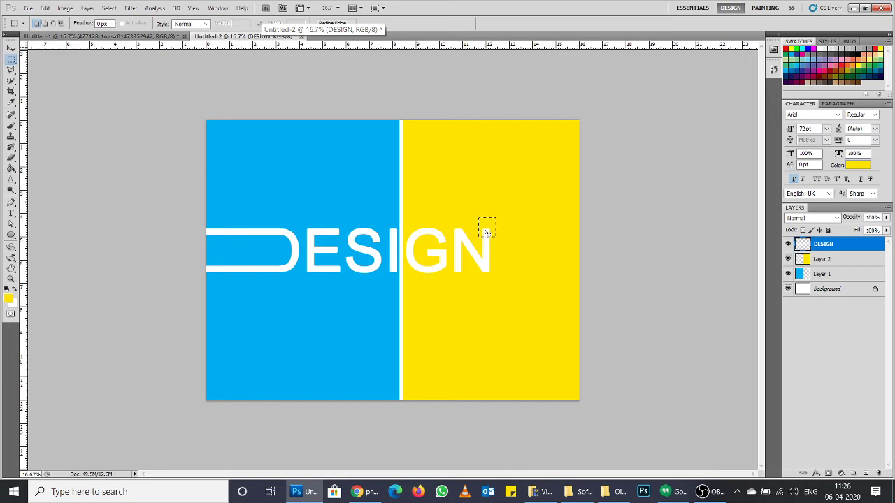
left_click_drag(479, 222, 495, 249)
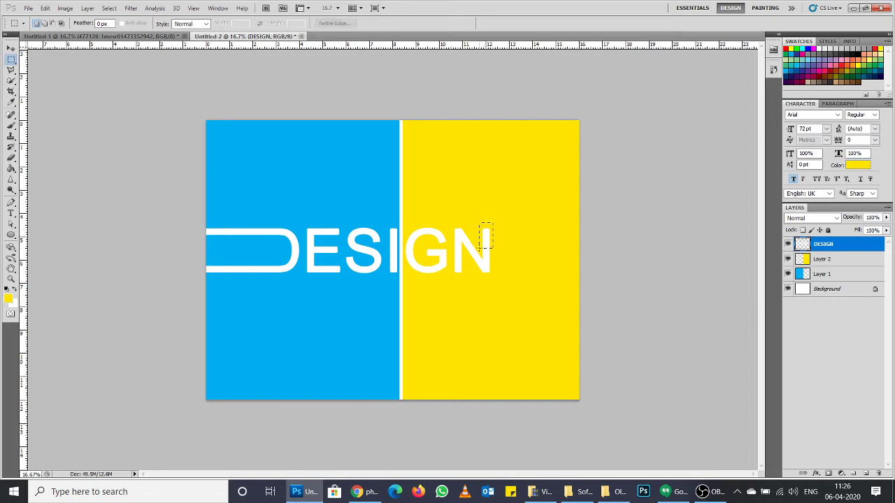
key("ctrl+t")
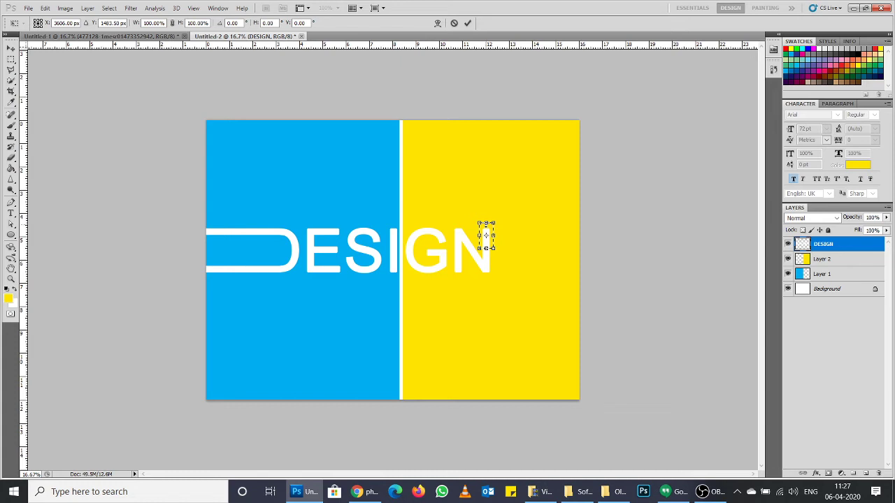
left_click_drag(486, 222, 486, 99)
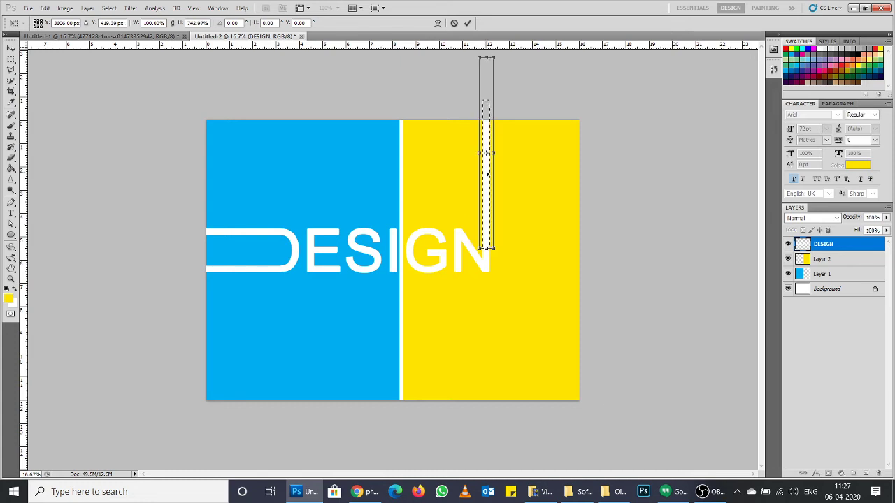
key("Return")
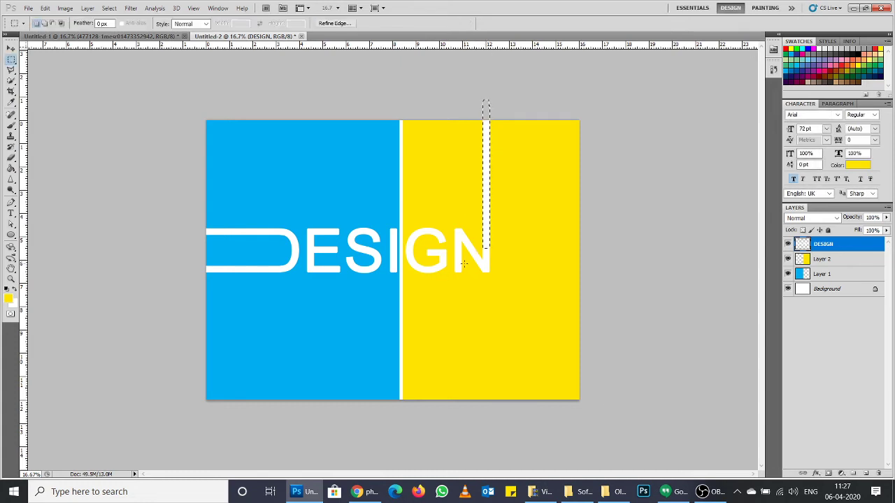
Step: Stretch a slice at the N's lower left down to the canvas's bottom edge
mouse_move(450, 255)
left_mouse_down()
mouse_move(467, 277)
mouse_move(459, 481)
left_mouse_up()
key("ctrl+t")
key("Return")
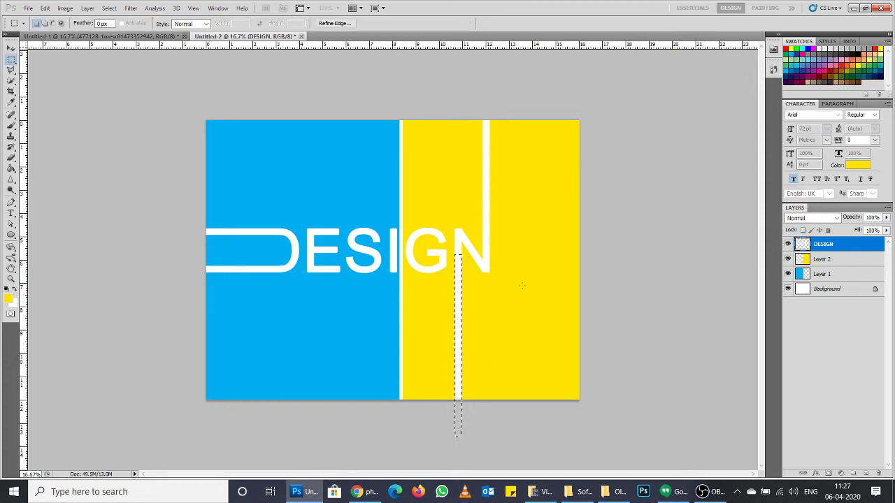
key("ctrl+d")
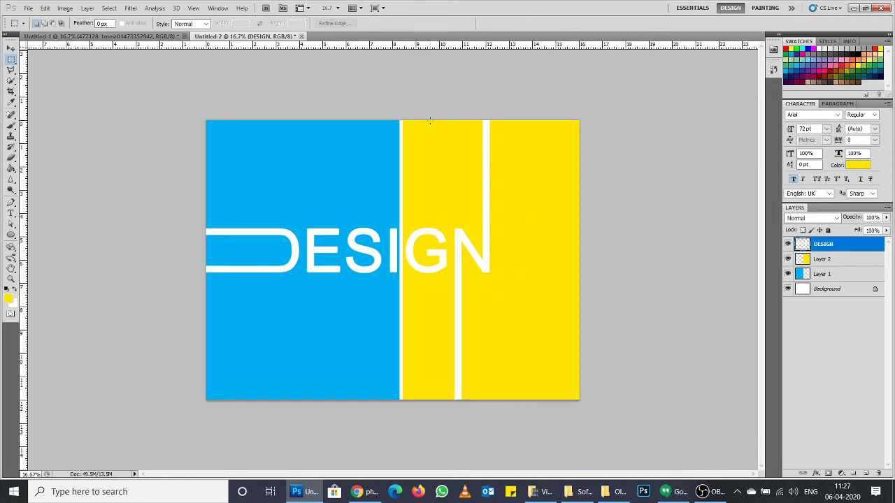
left_click(162, 36)
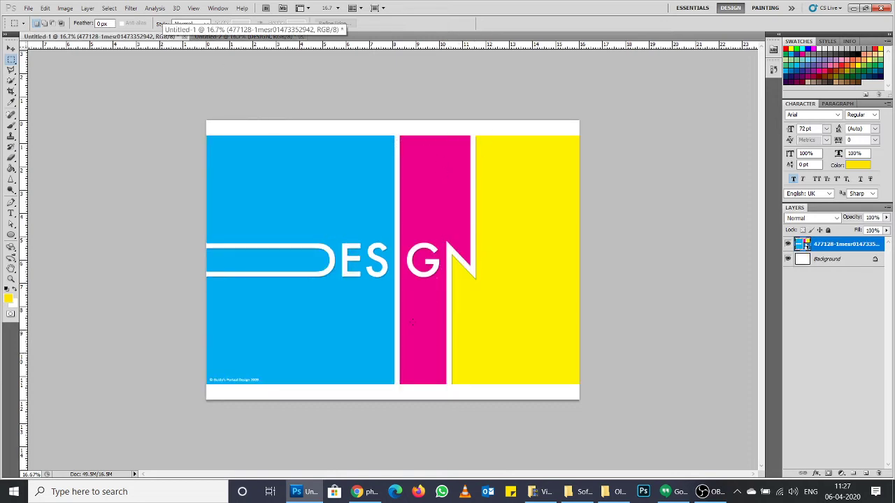
left_click(246, 36)
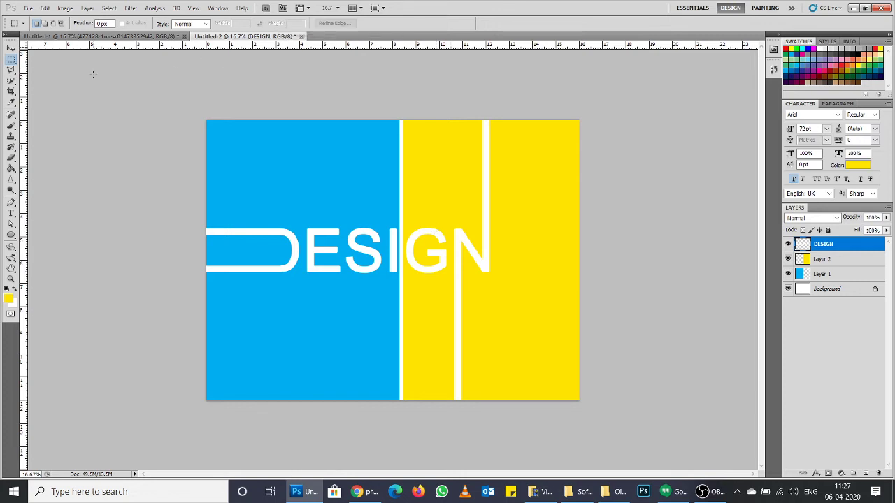
right_click(11, 60)
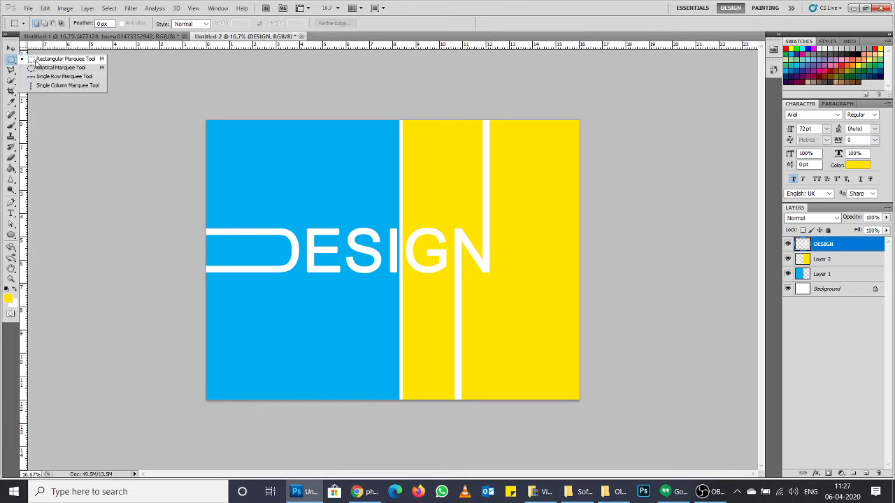
left_click(38, 61)
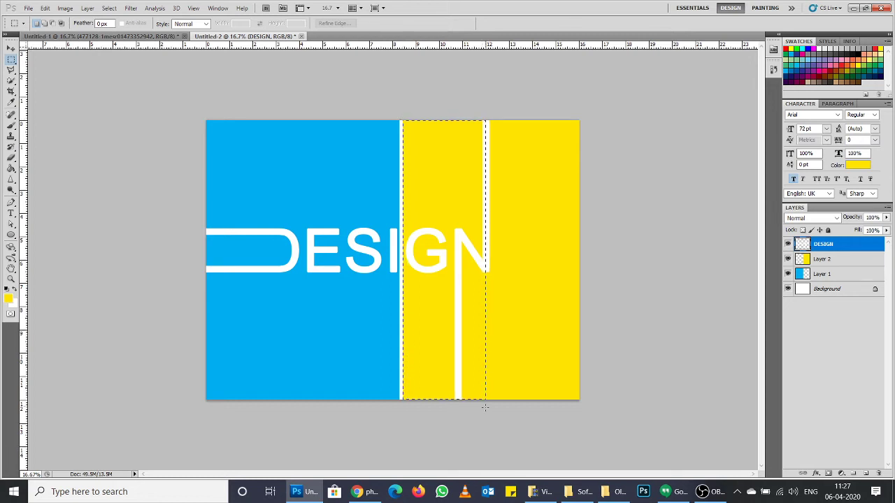
left_click_drag(485, 407, 482, 406)
left_click_drag(464, 258, 460, 279)
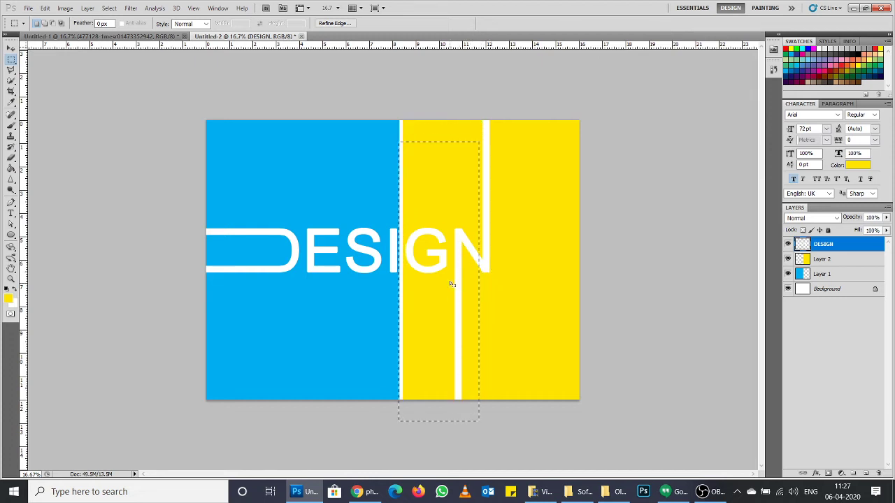
left_click_drag(447, 191, 461, 191)
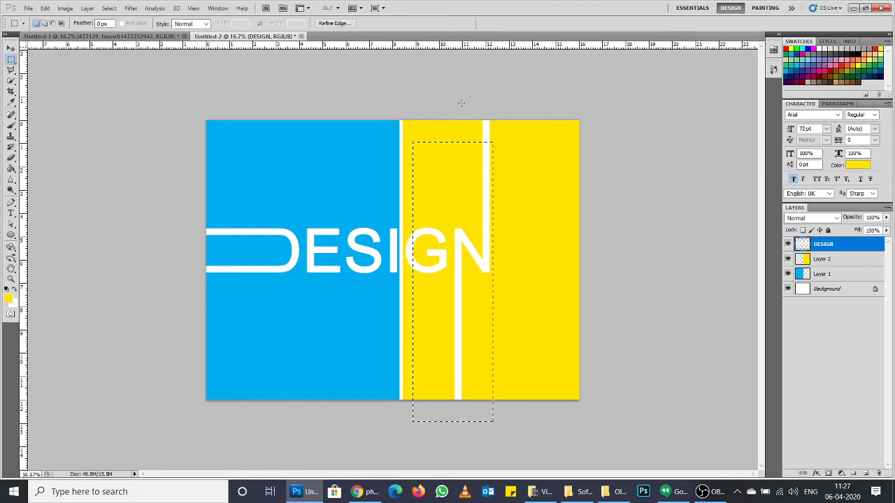
key("ctrl+d")
left_click(416, 90)
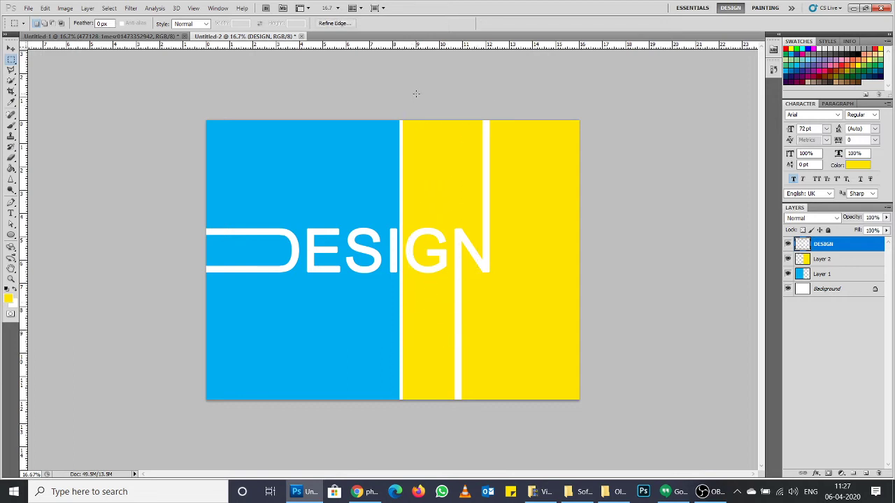
left_click(10, 70)
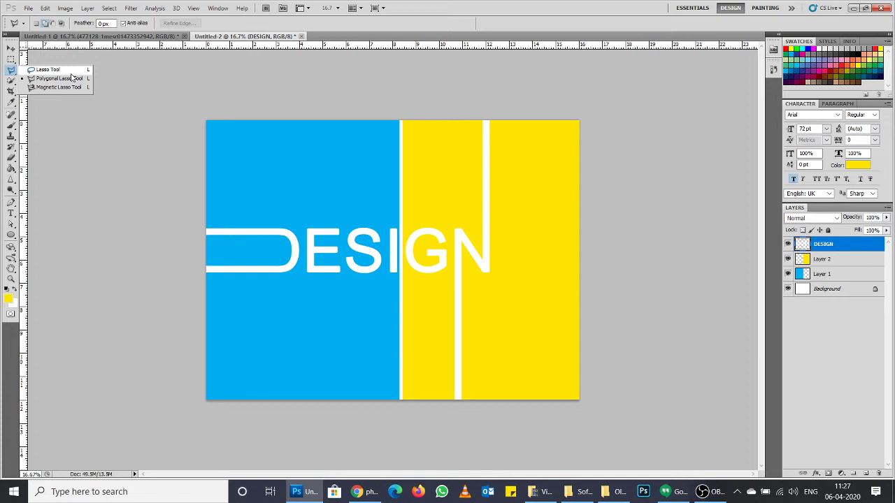
Step: Rough out a freehand lasso selection of the middle column
left_click(49, 70)
left_click(11, 70)
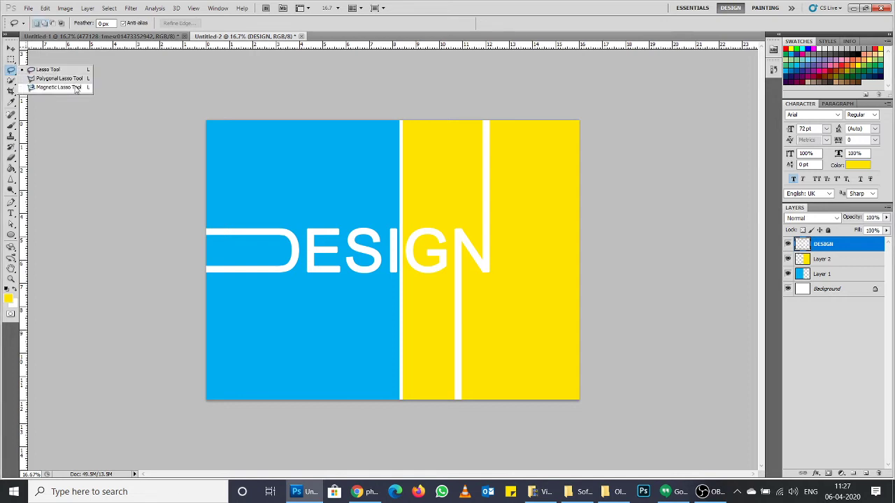
left_click(83, 62)
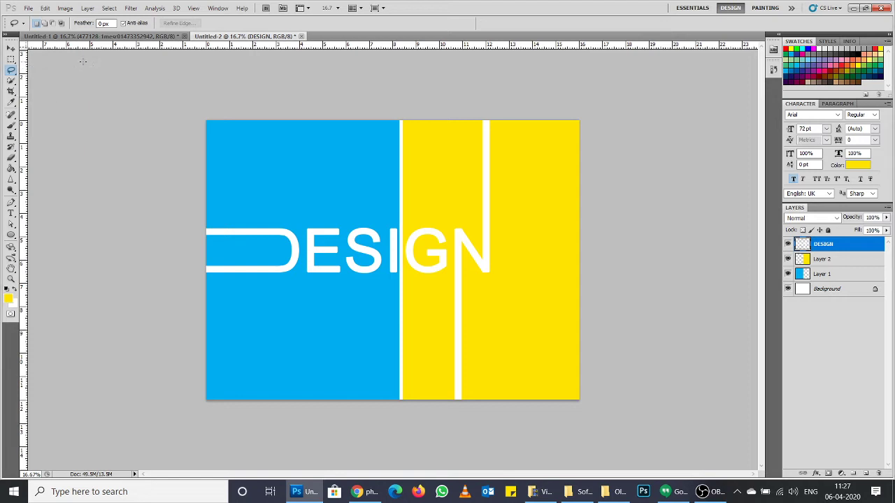
left_click_drag(348, 154, 346, 153)
mouse_move(484, 122)
left_mouse_down()
mouse_move(458, 361)
mouse_move(400, 370)
mouse_move(441, 129)
mouse_move(484, 123)
left_mouse_up()
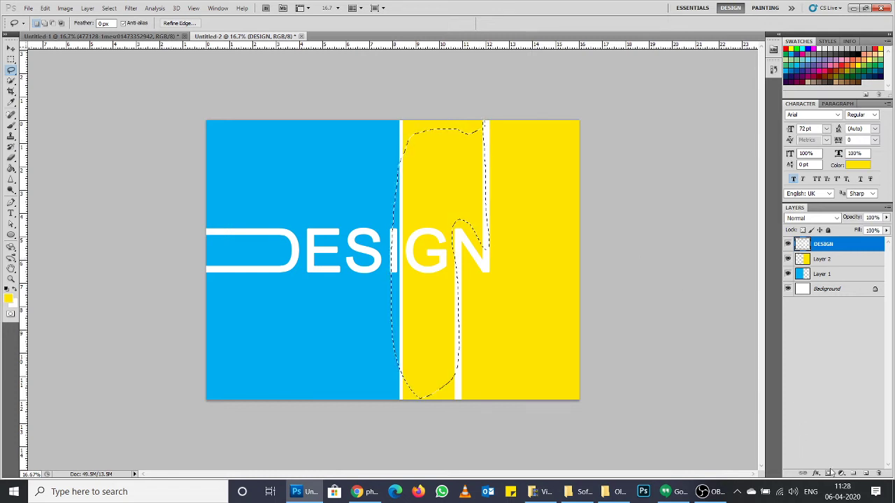
Step: Add new Layer 3 with magenta as the fill colour, keeping DESIGN above it
left_click(866, 473)
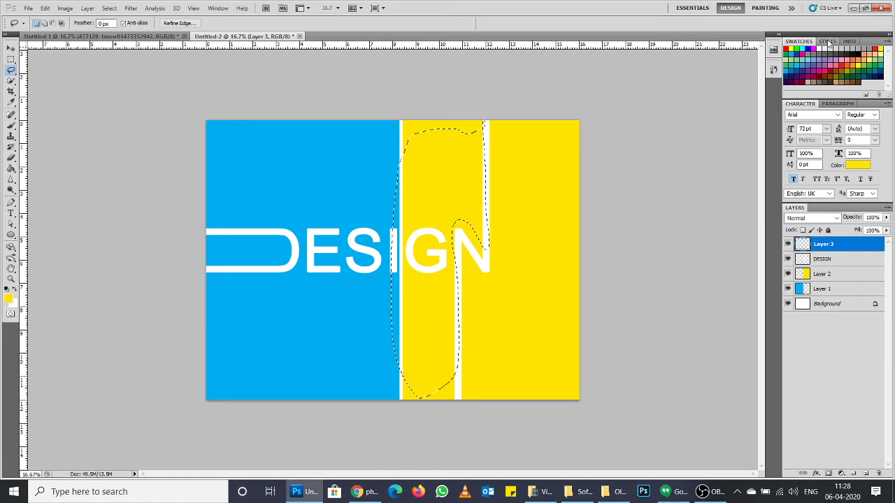
left_click(814, 48)
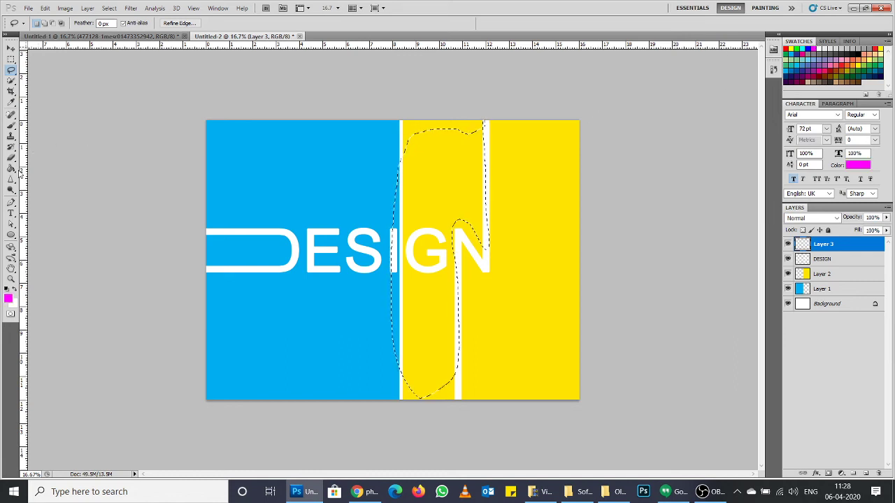
left_click(10, 169)
left_click(434, 177)
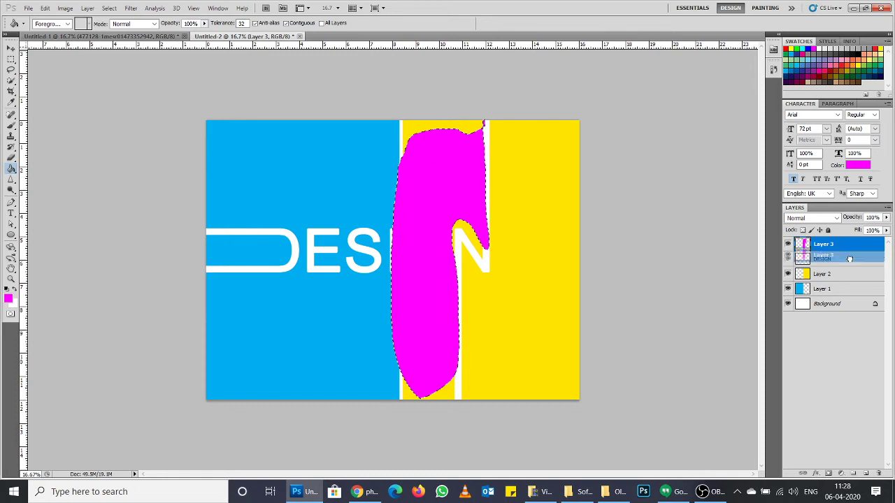
left_click_drag(841, 263, 840, 241)
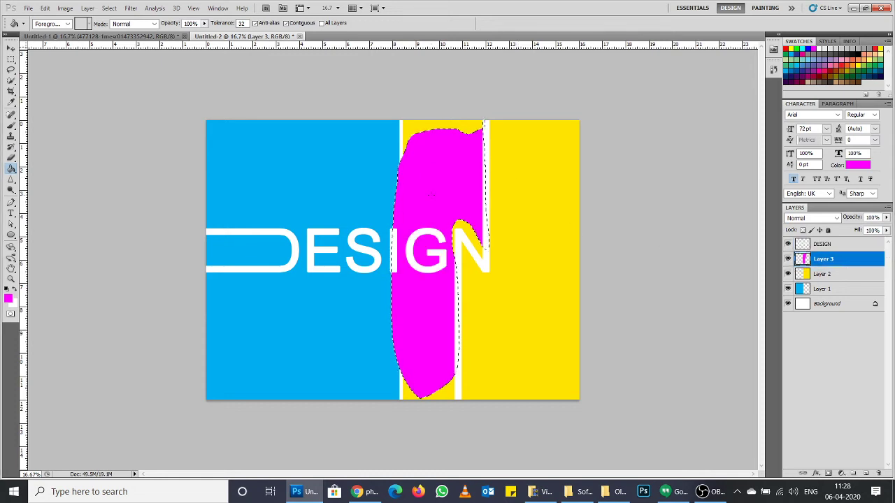
key("ctrl+d")
left_click_drag(852, 264, 878, 473)
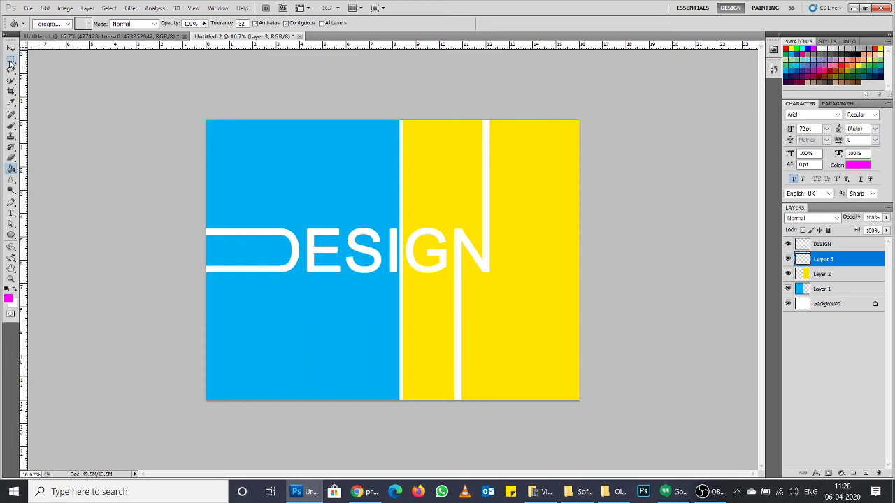
Step: Begin a polygonal lasso outline of the middle column from its top to its bottom edge
left_click_drag(11, 68, 65, 82)
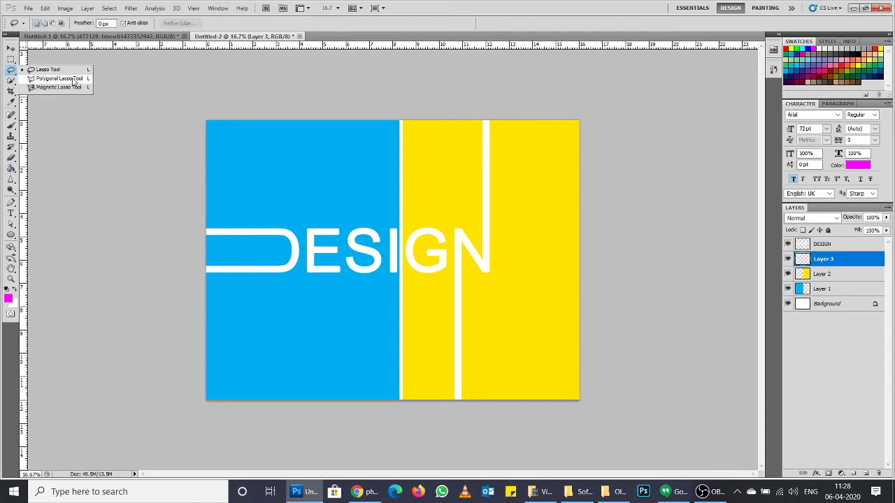
left_click(72, 79)
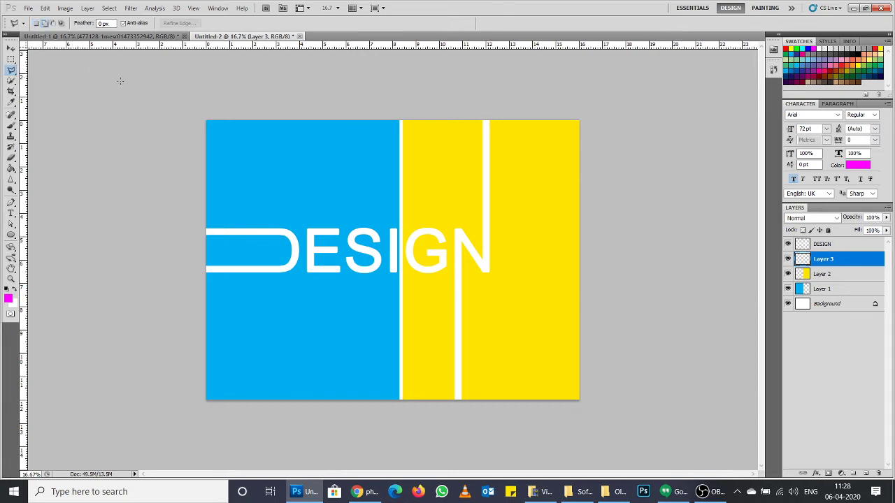
left_click(403, 116)
left_click(403, 422)
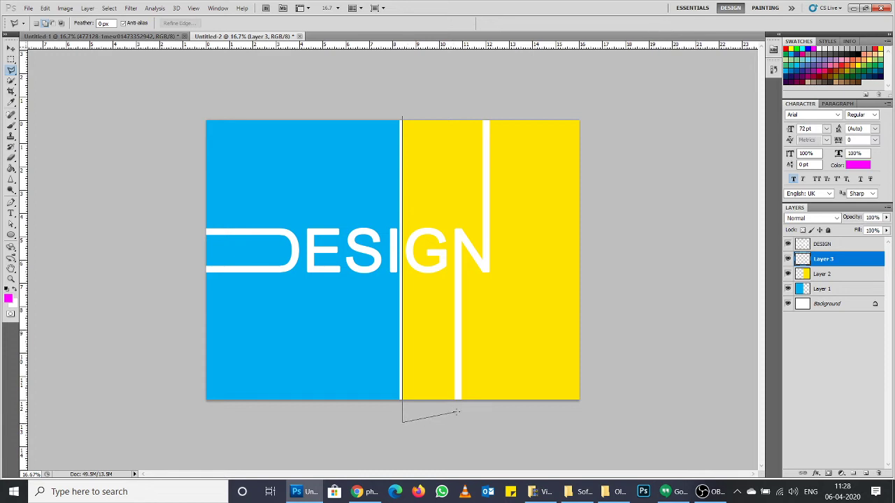
left_click(455, 411)
left_click(454, 412)
Step: Zoom in and finish tracing the column outline around the N's edges
key("ctrl+plus")
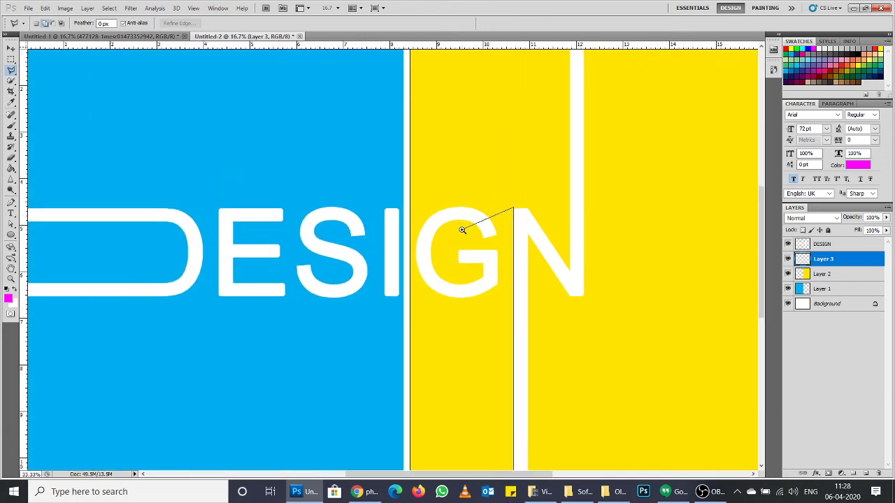
scroll(462, 229, "up", 1)
scroll(462, 229, "up", 1)
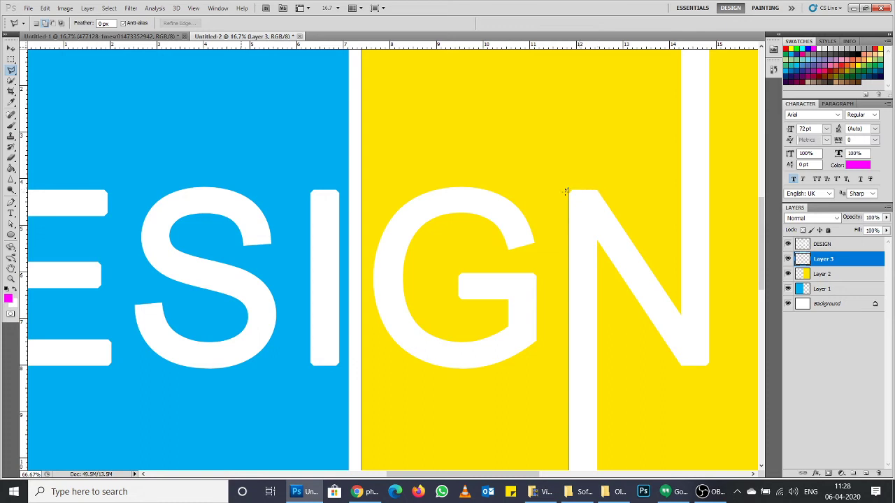
left_click(568, 191)
left_click(598, 190)
left_click(680, 315)
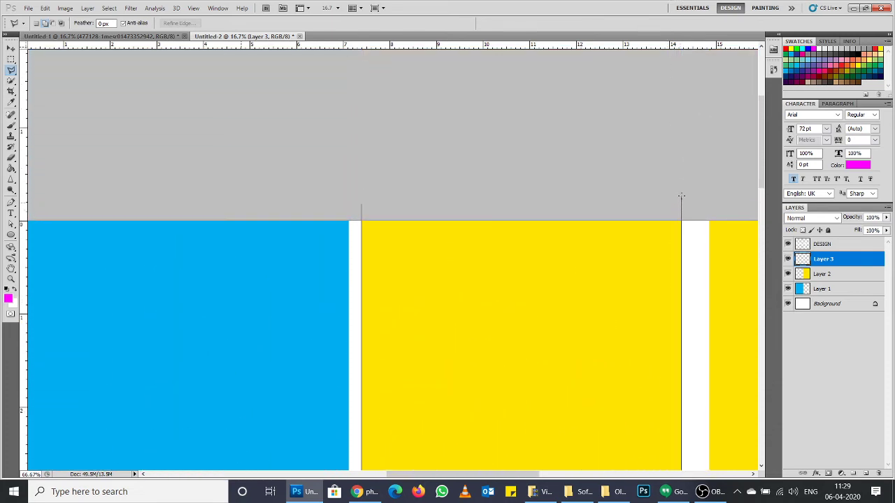
left_click(682, 193)
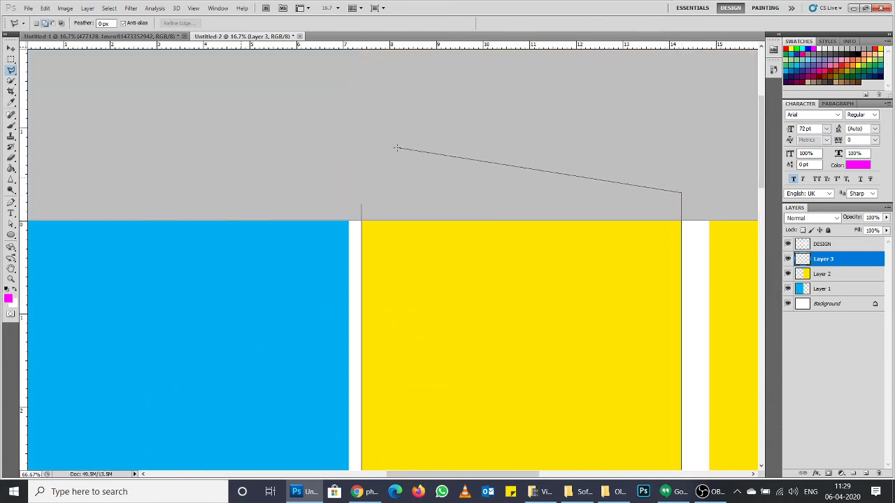
double_click(362, 202)
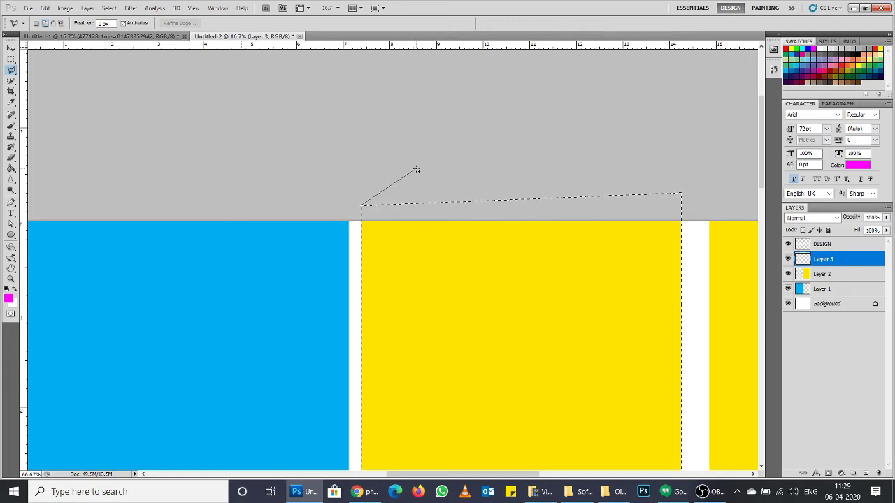
Step: Fill the middle column selection with magenta on Layer 3 and deselect
key("Escape")
key("ctrl+plus")
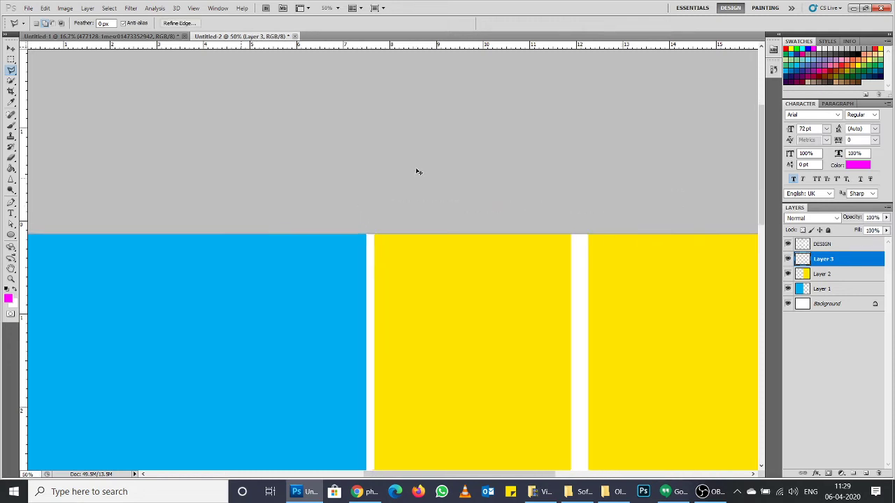
key("ctrl+minus")
key("ctrl+minus")
key("ctrl+minus")
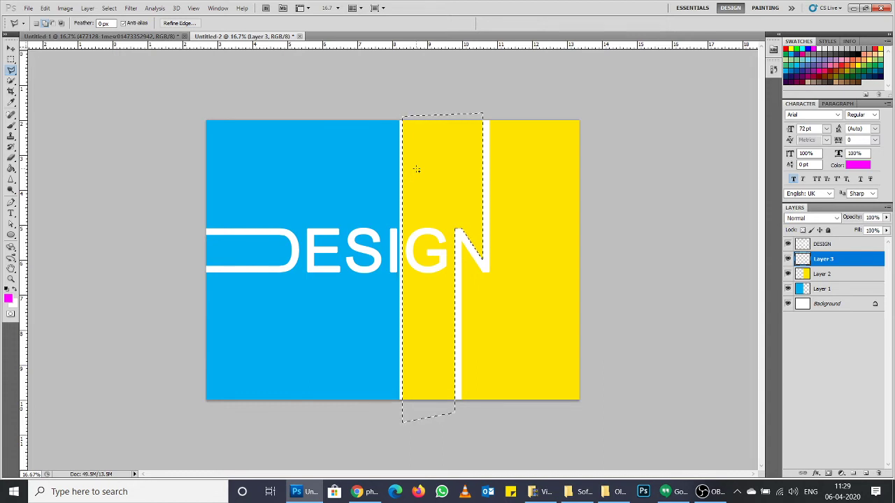
key("alt+BackSpace")
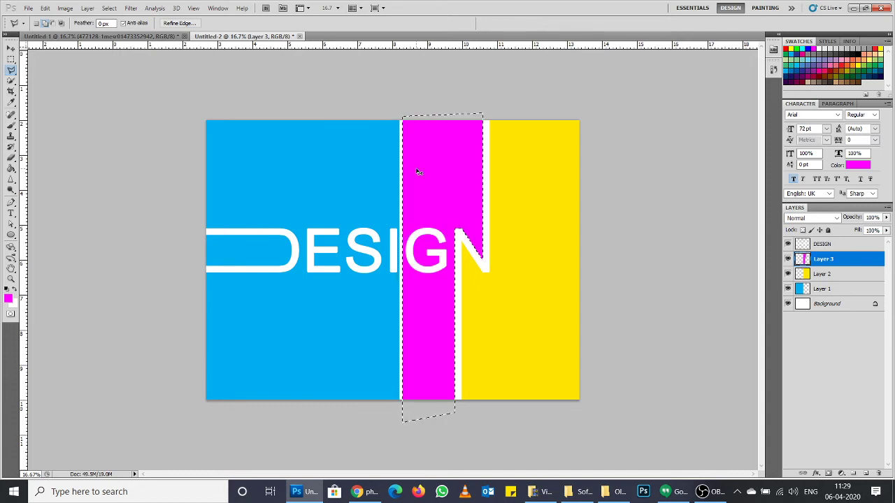
key("ctrl+d")
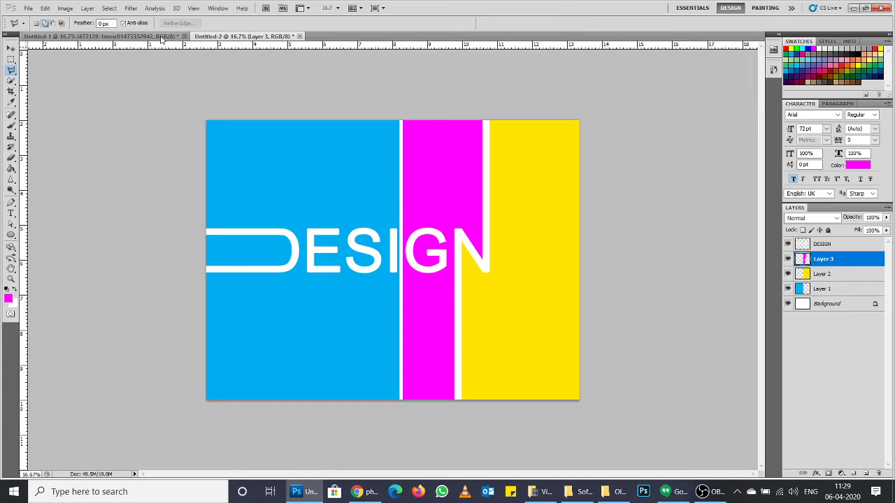
Step: Inspect the Untitled-1 reference poster up close, then return to the Untitled-2 working poster
left_click(161, 36)
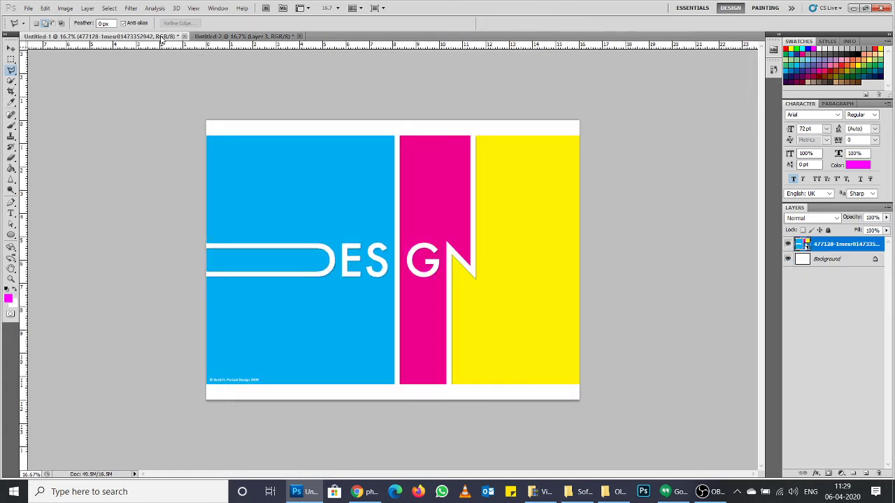
left_click(288, 37)
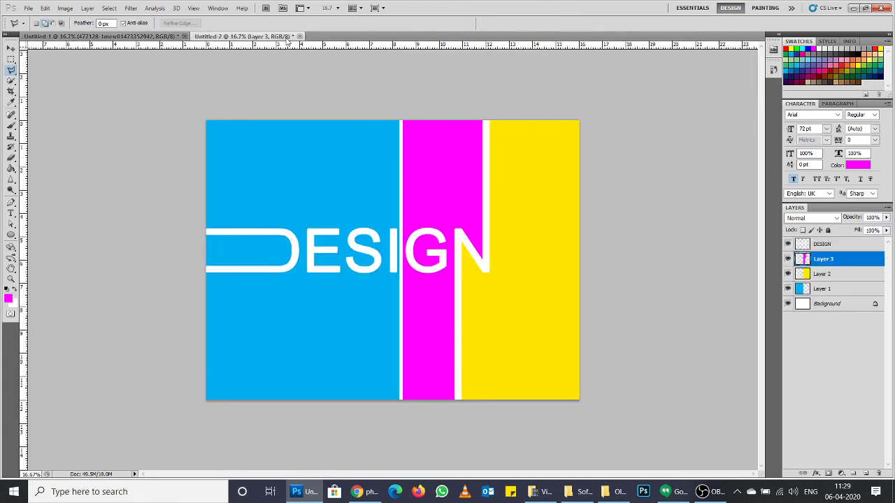
left_click(153, 36)
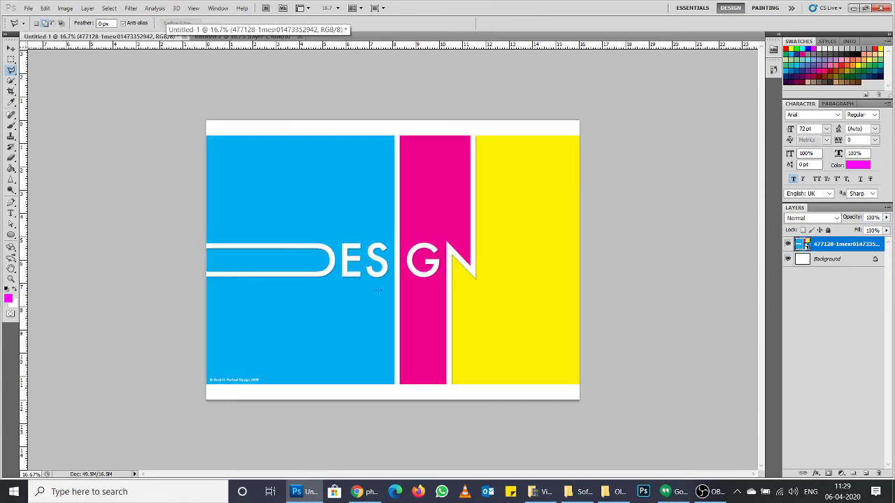
scroll(392, 272, "up", 2)
scroll(391, 272, "up", 2)
scroll(391, 272, "up", 3)
scroll(392, 272, "up", 2)
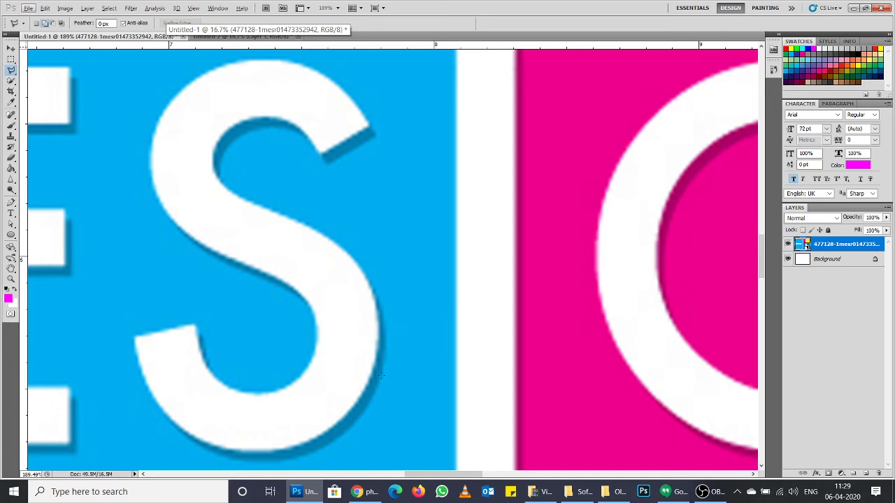
scroll(381, 377, "down", 2)
scroll(381, 377, "right", 5)
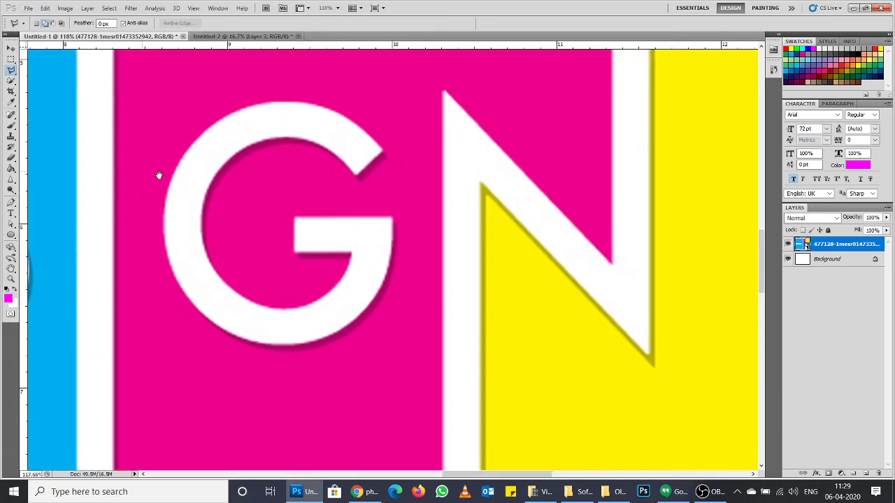
scroll(324, 168, "down", 2)
scroll(324, 168, "down", 1)
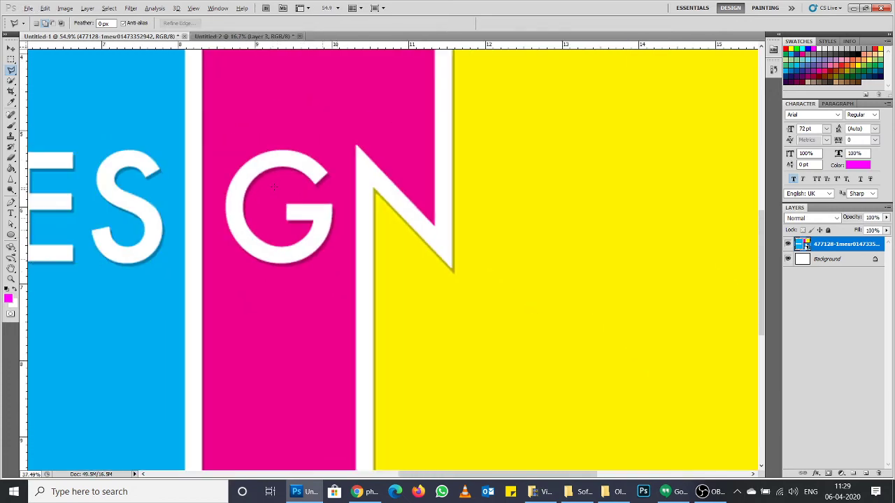
scroll(280, 119, "down", 3)
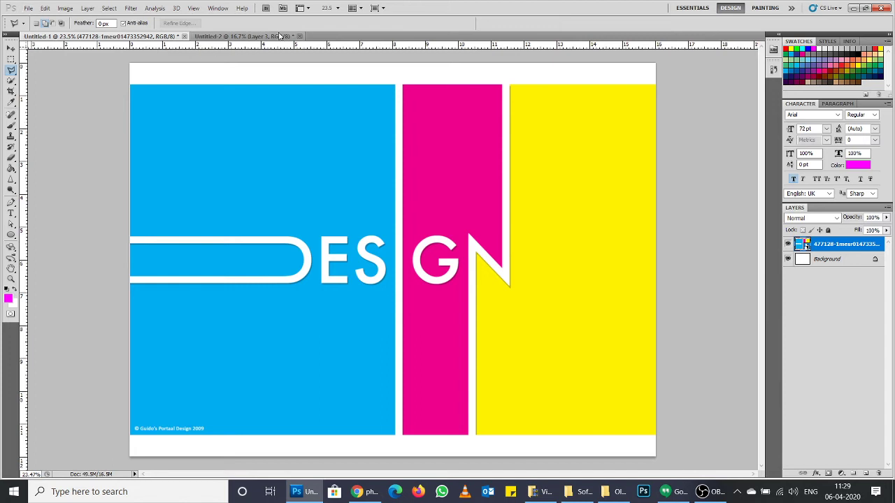
left_click(245, 36)
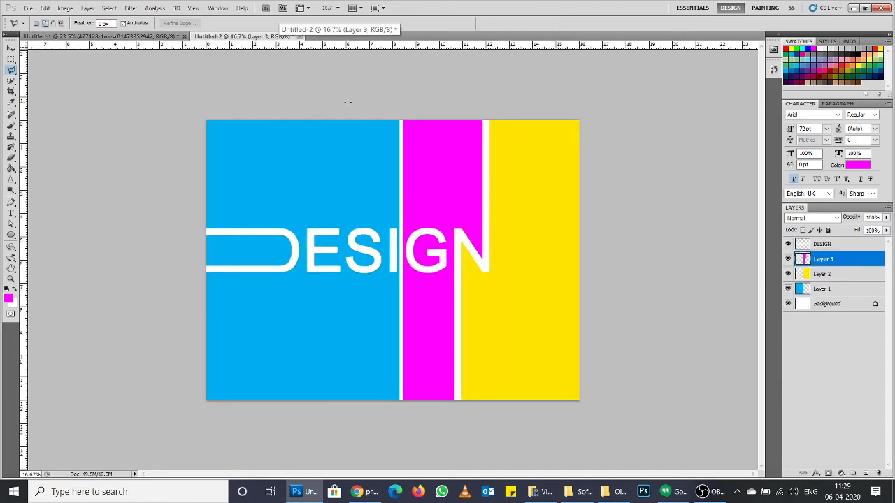
scroll(348, 271, "up", 1)
Step: Alt-drag the DESIGN lettering with the Move tool to create a DESIGN copy layer
scroll(349, 272, "up", 1)
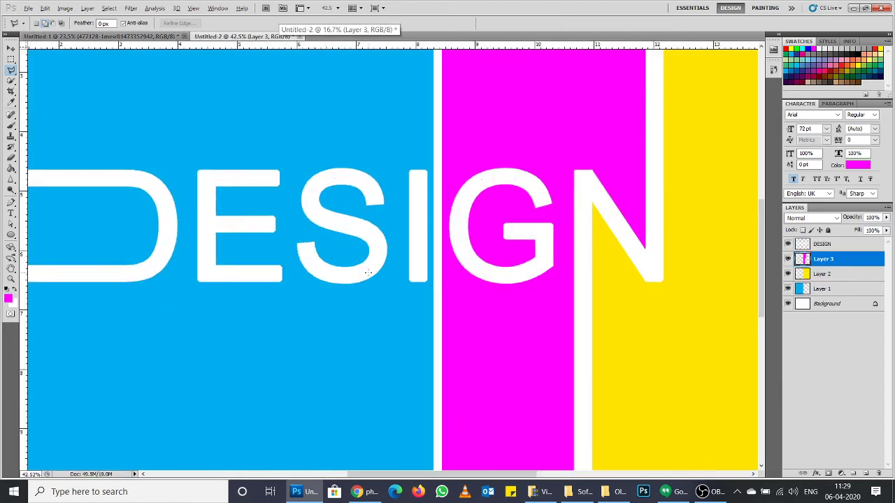
left_click(12, 48)
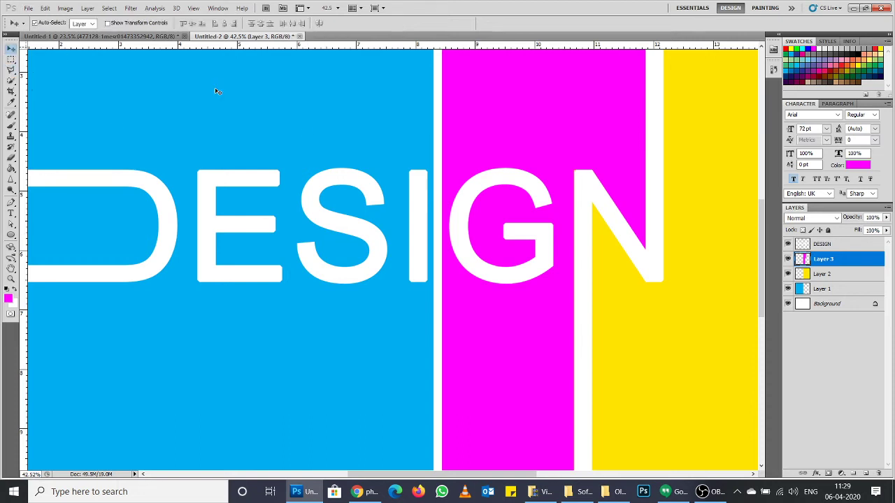
left_click(376, 239)
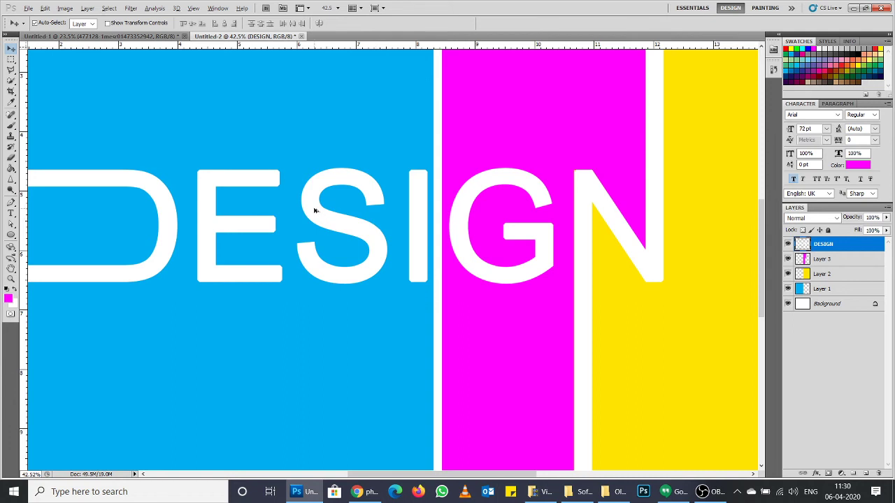
key("alt")
key("alt")
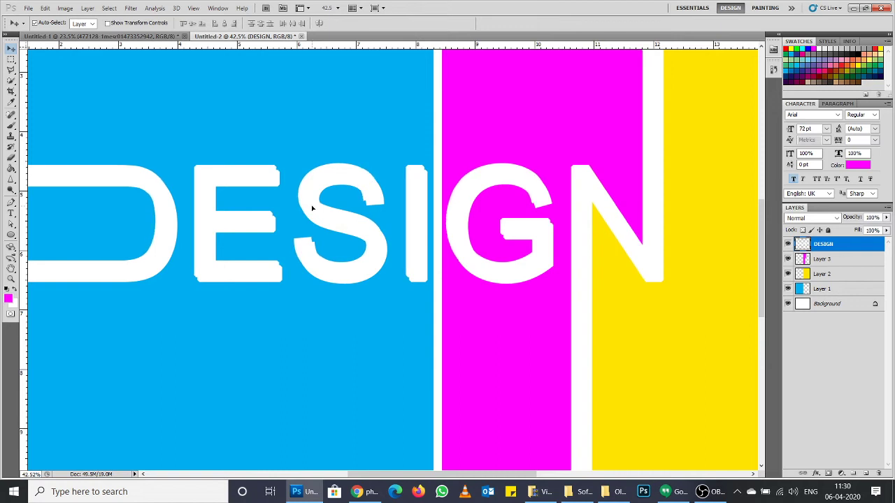
left_click_drag(313, 208, 314, 210)
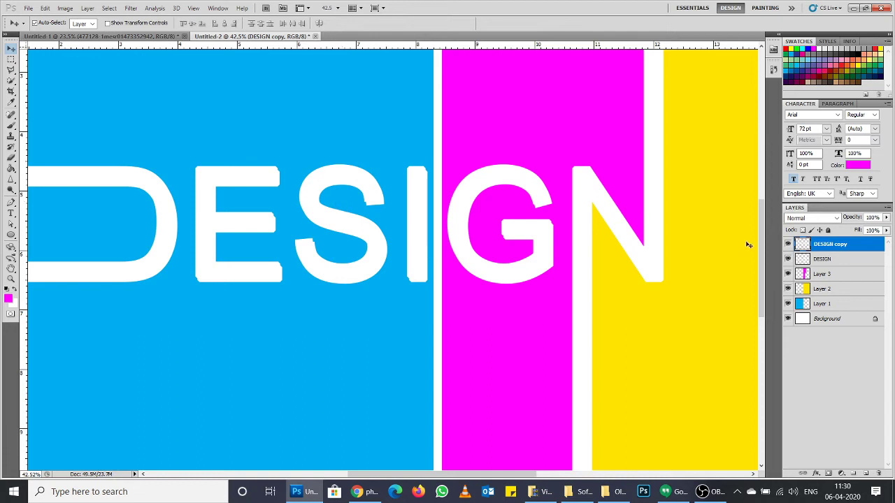
Step: Reselect the original DESIGN layer, briefly toggling its visibility
left_click(833, 261)
left_click(871, 244)
left_click(846, 259)
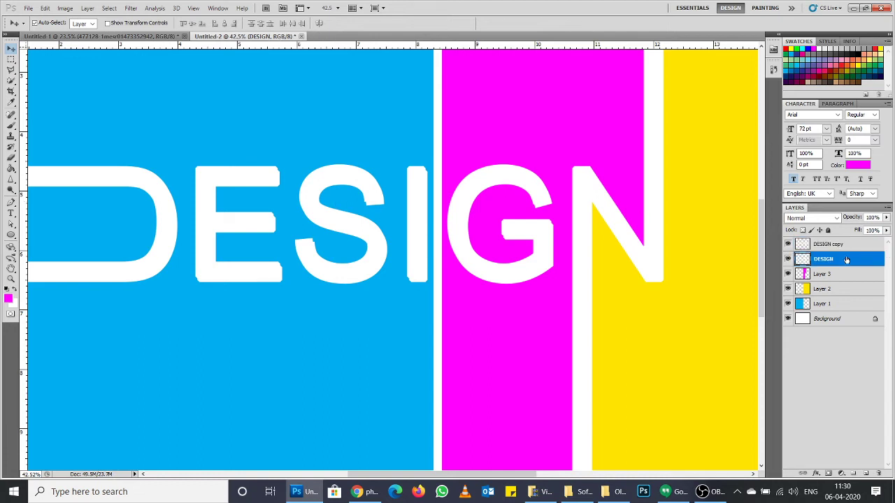
left_click(789, 260)
left_click(11, 70)
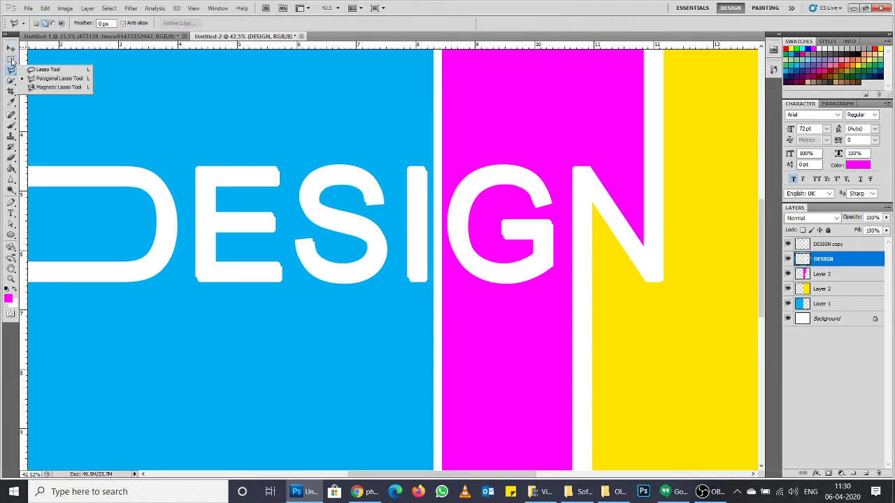
Step: Load the DESIGN letter shapes as a selection from the layer thumbnail
left_click(12, 58)
left_click(42, 62)
left_click_drag(292, 169, 109, 80)
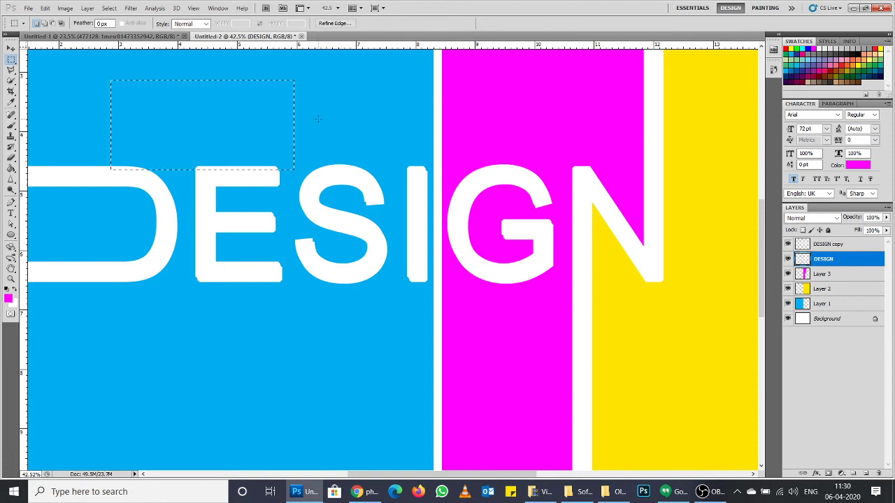
left_click(229, 173)
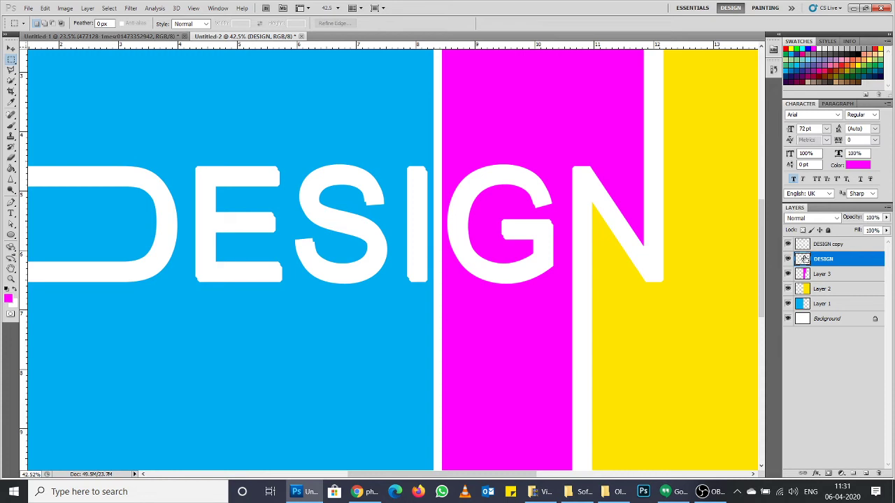
left_click(805, 259, "ctrl")
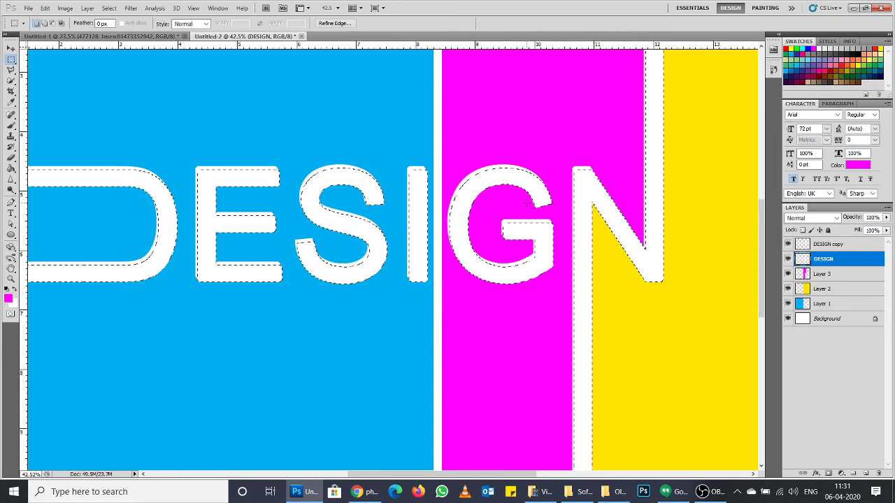
Step: Fill the letter selection on the original DESIGN layer with grey 696969 and deselect
left_click(7, 298)
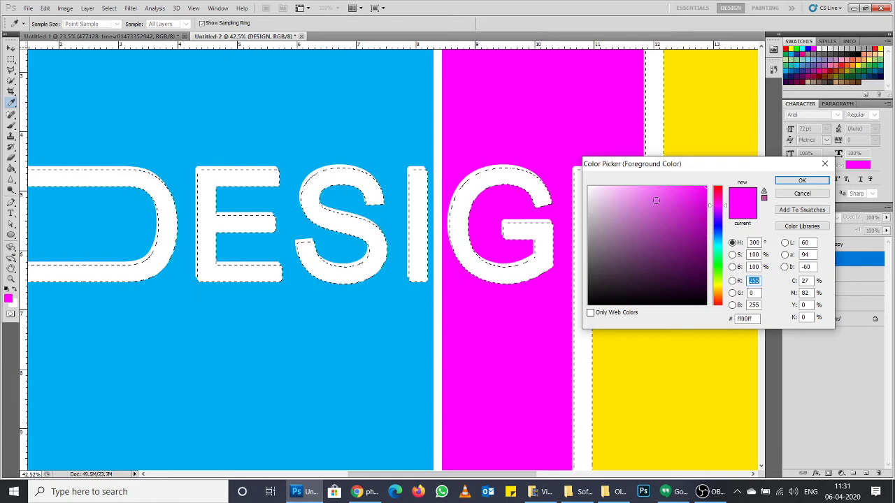
left_click_drag(611, 227, 589, 266)
left_click_drag(584, 280, 586, 255)
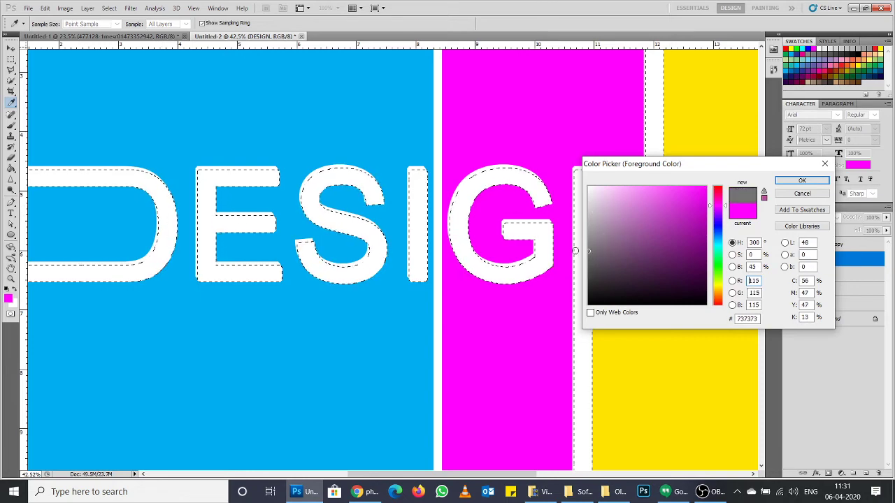
left_click(813, 183)
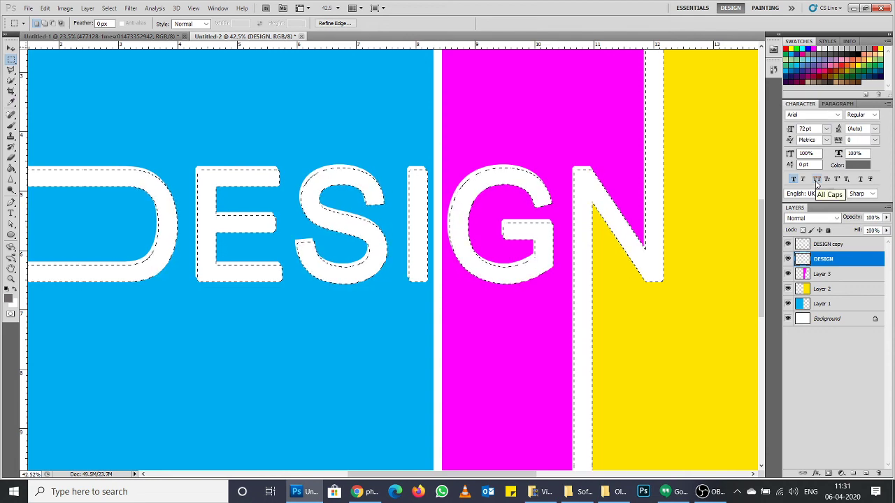
key("alt+BackSpace")
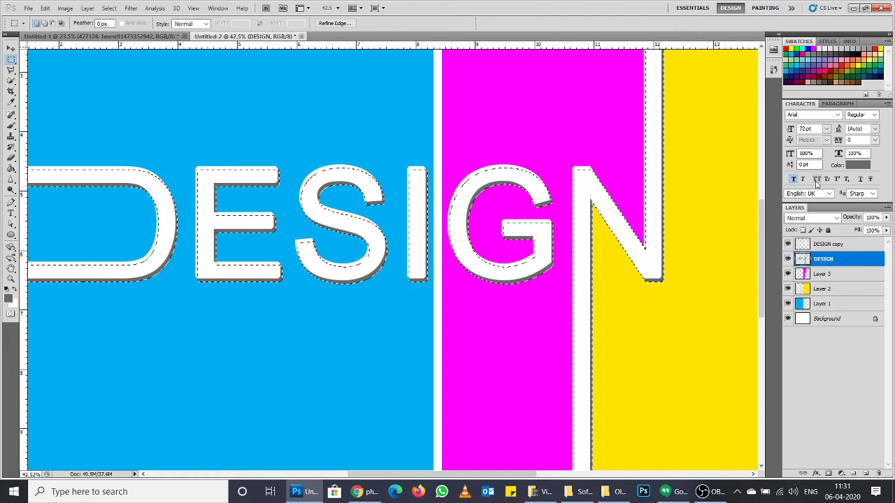
key("ctrl+d")
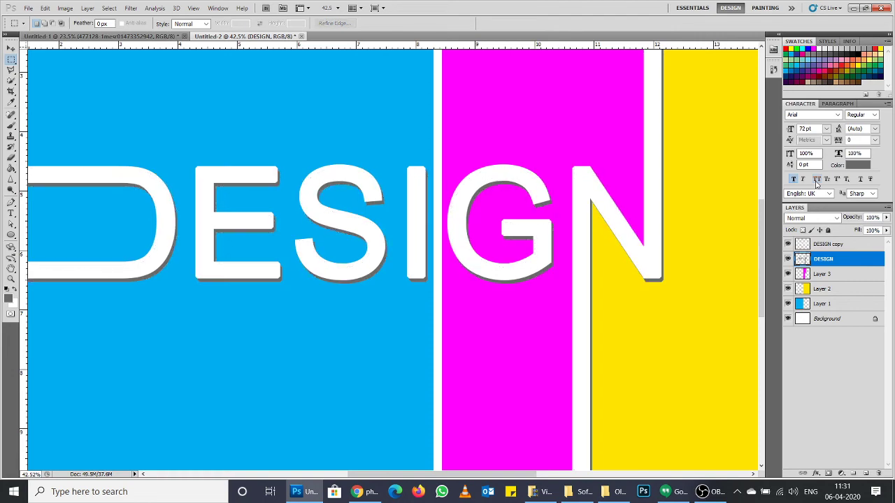
Step: Toggle the DESIGN copy and shadow layers to check the grey shadow
left_click(788, 244)
left_click(788, 244)
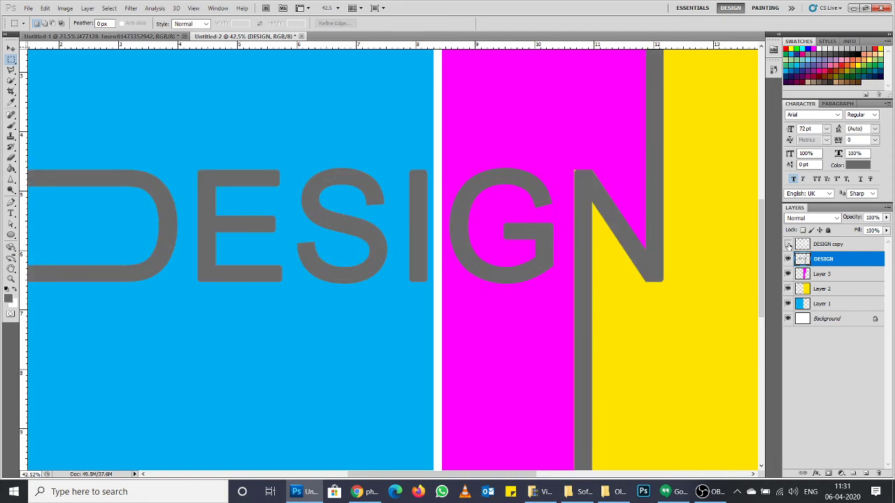
left_click(788, 259)
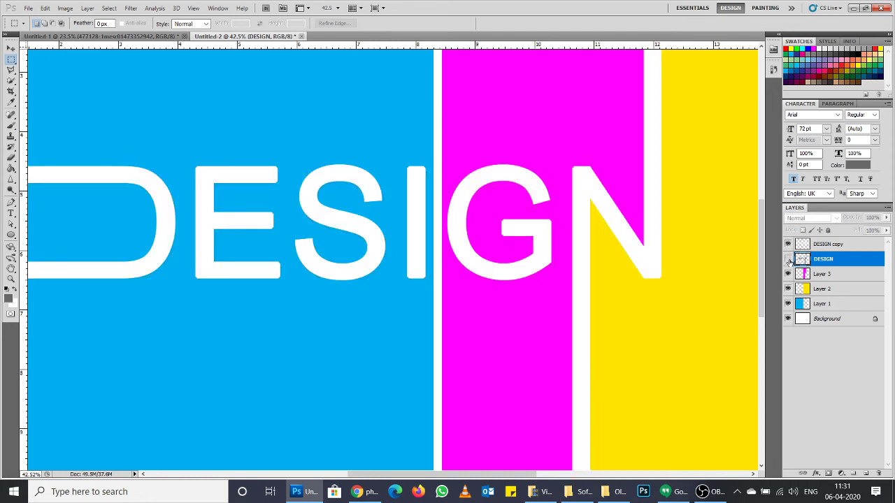
left_click(788, 258)
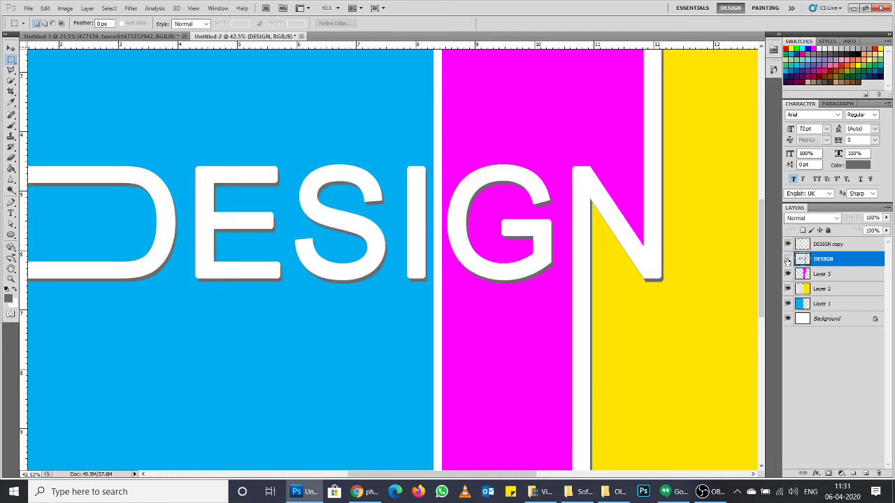
left_click(788, 259)
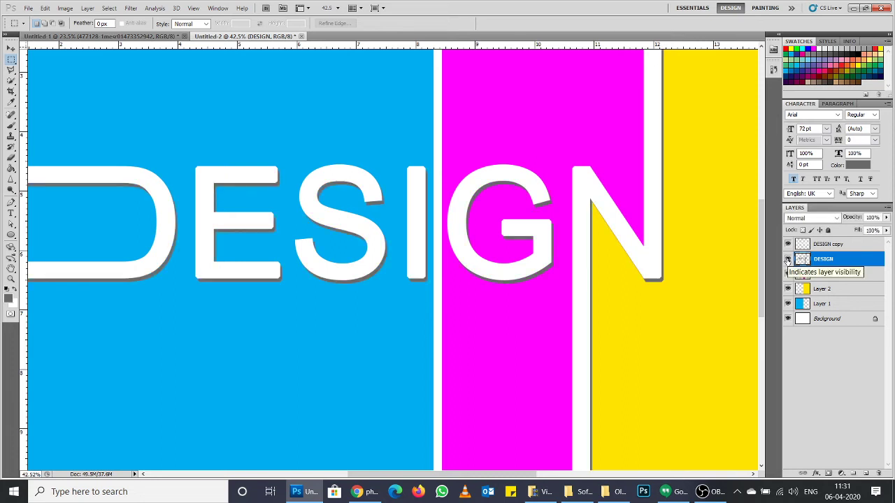
left_click(788, 260)
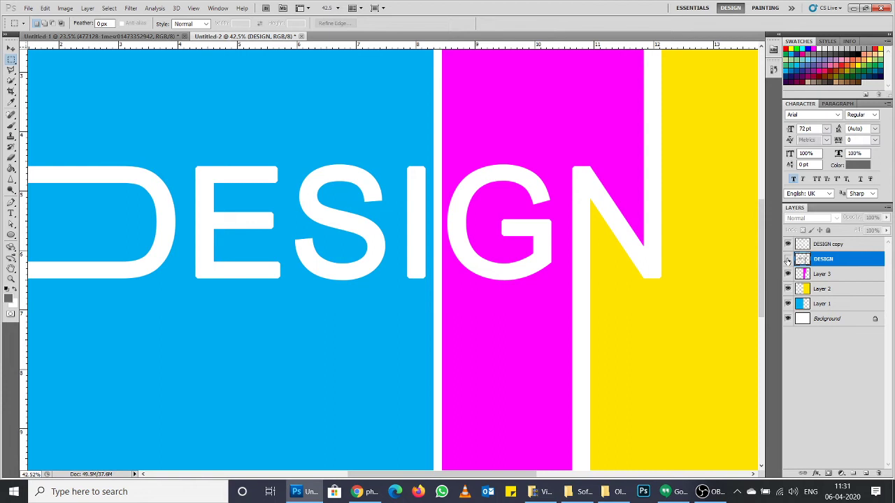
left_click(788, 260)
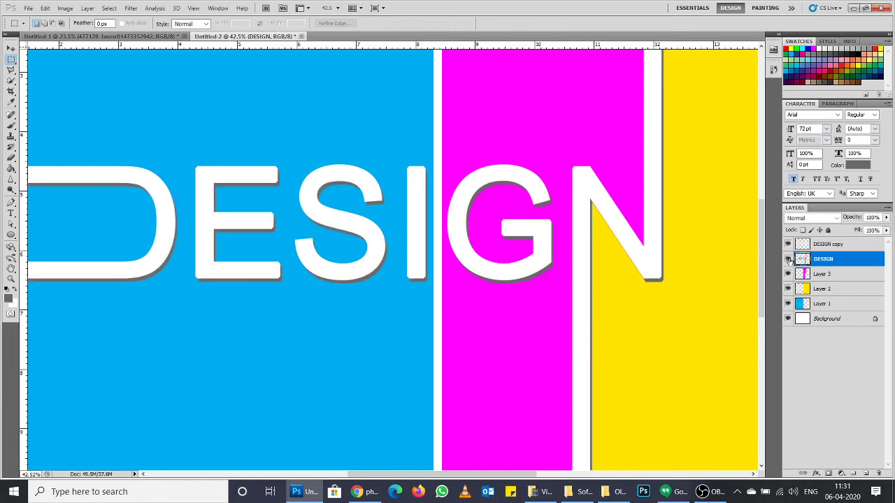
left_click(789, 259)
scroll(509, 173, "down", 3)
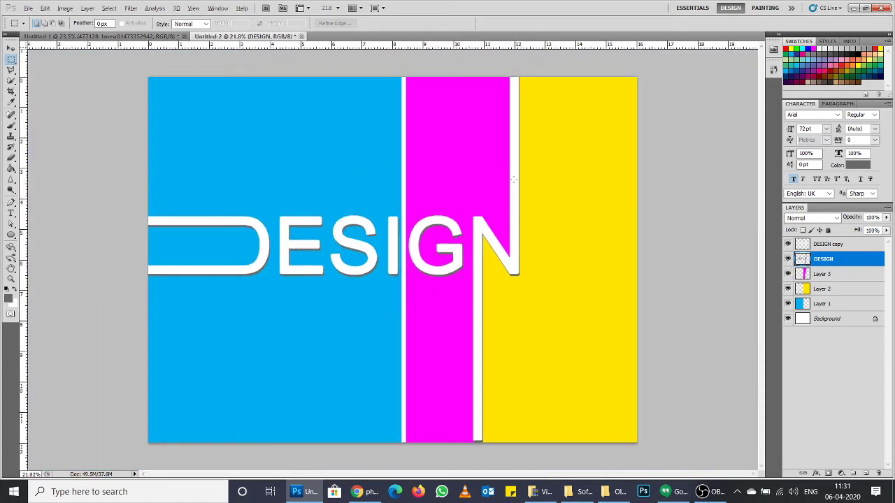
left_click(105, 36)
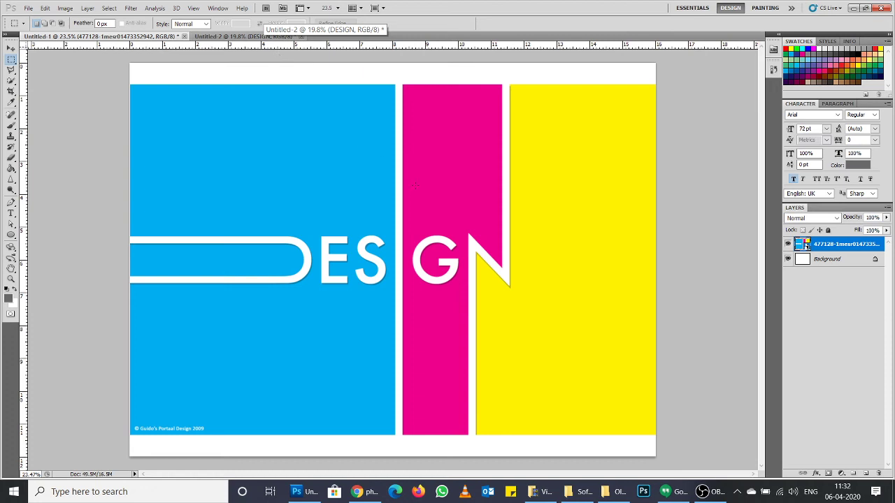
left_click(267, 36)
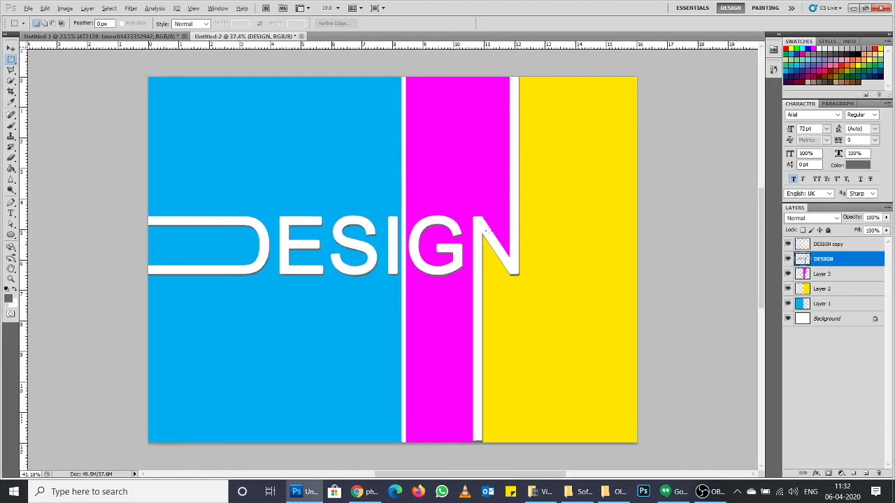
scroll(586, 168, "up", 5)
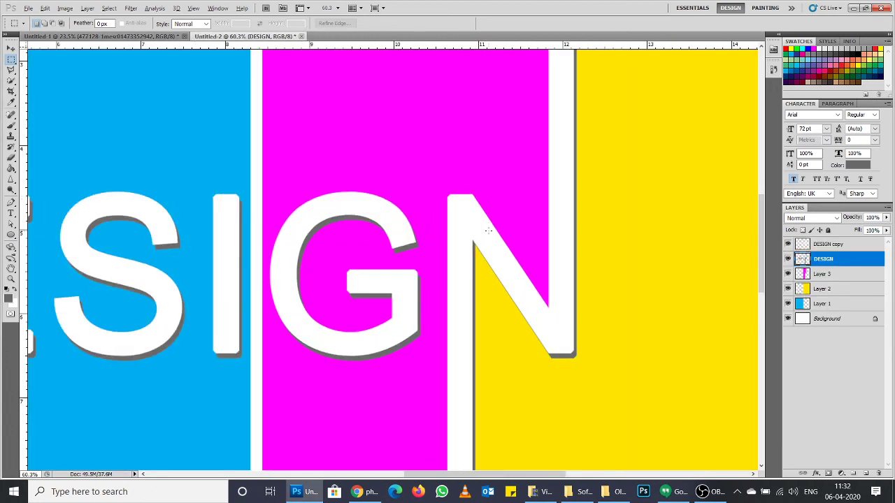
left_click(165, 36)
scroll(482, 220, "up", 2)
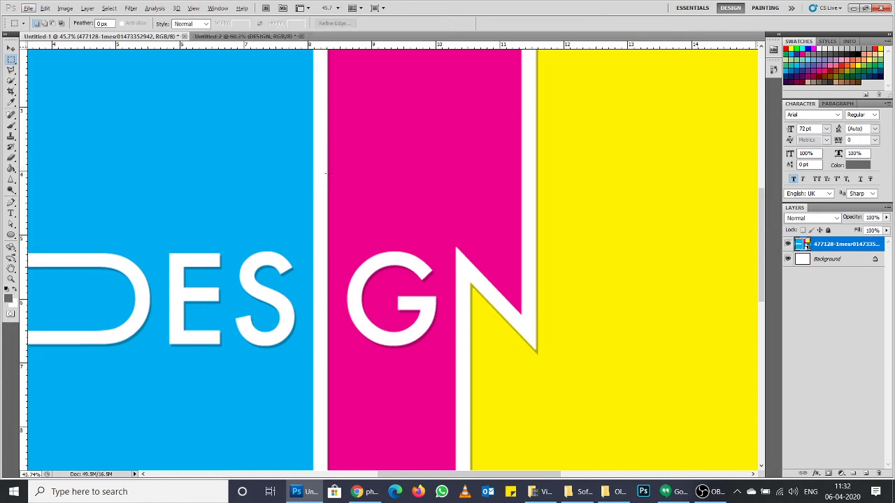
scroll(286, 166, "down", 1)
scroll(324, 182, "down", 2)
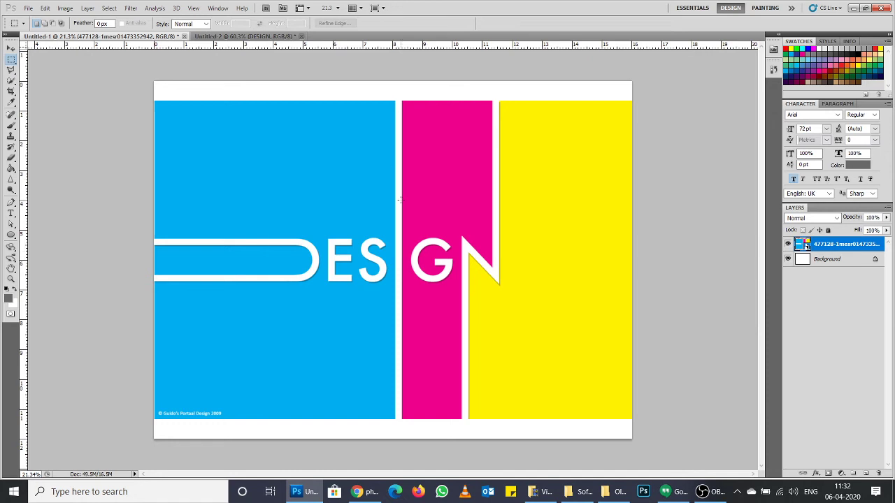
key("v")
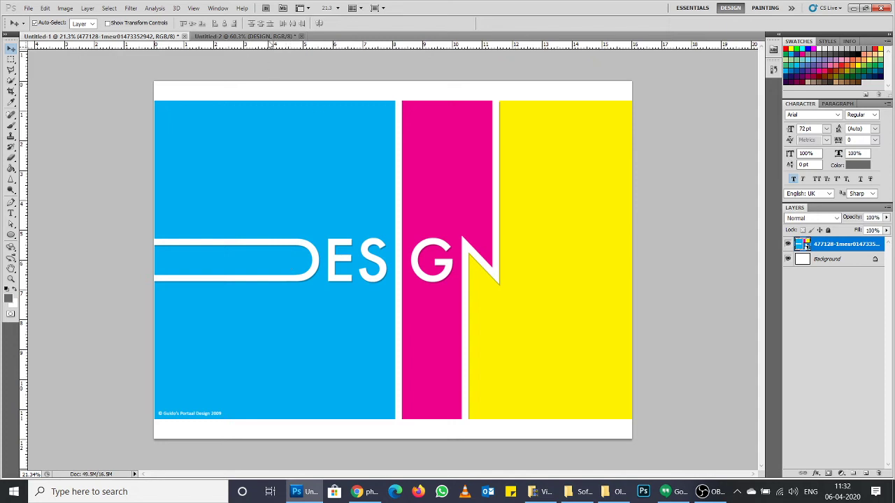
left_click(270, 36)
key("ctrl+0")
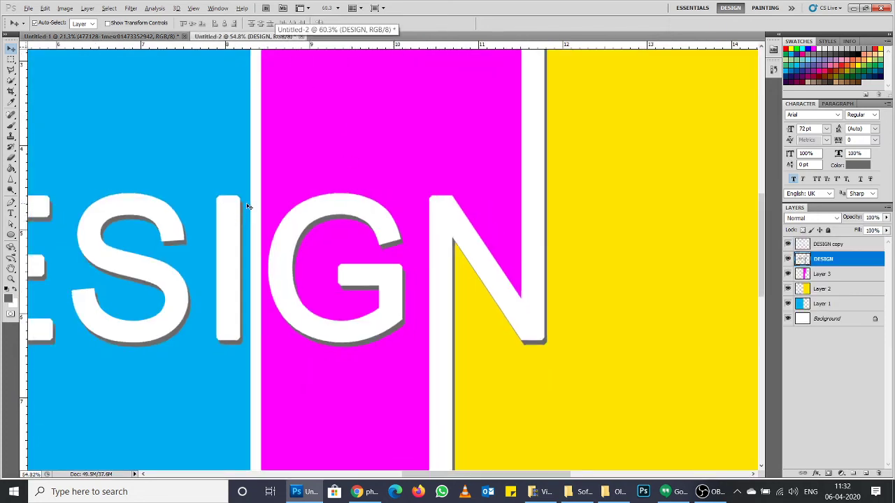
scroll(387, 213, "up", 3)
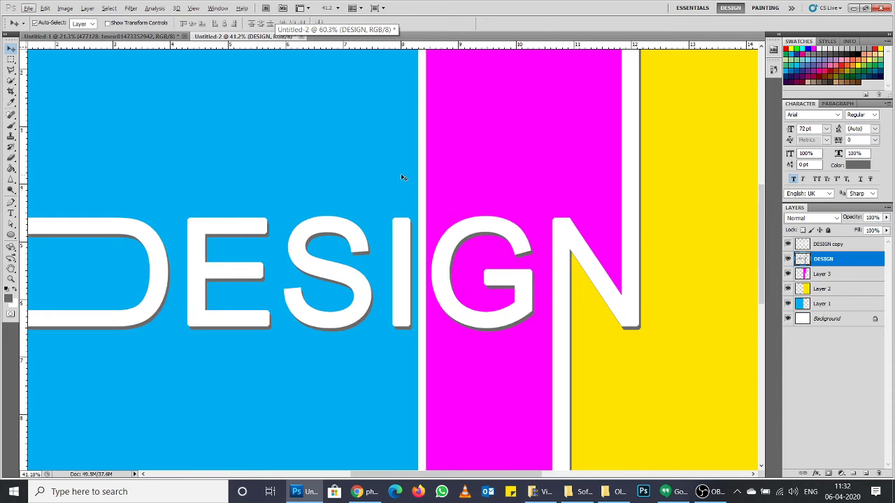
left_click(402, 178)
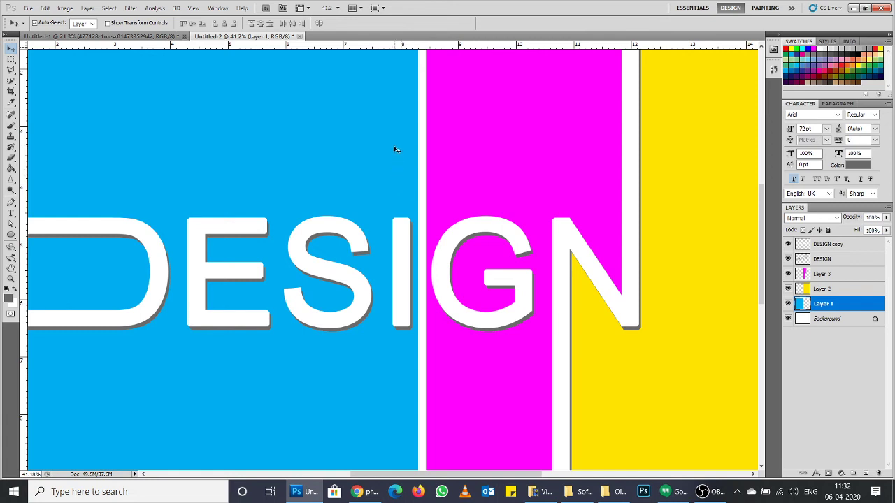
Step: Pull the right edge of Layer 1's blue column slightly left
scroll(394, 150, "down", 3)
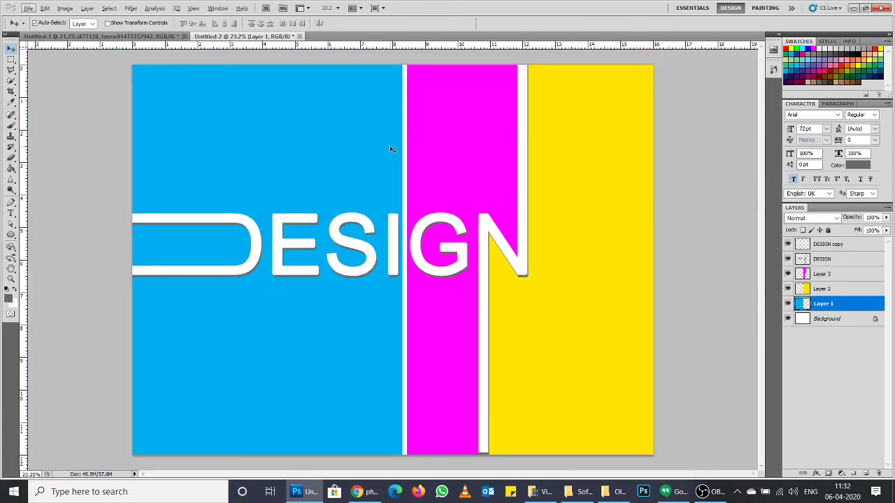
scroll(392, 150, "up", 1)
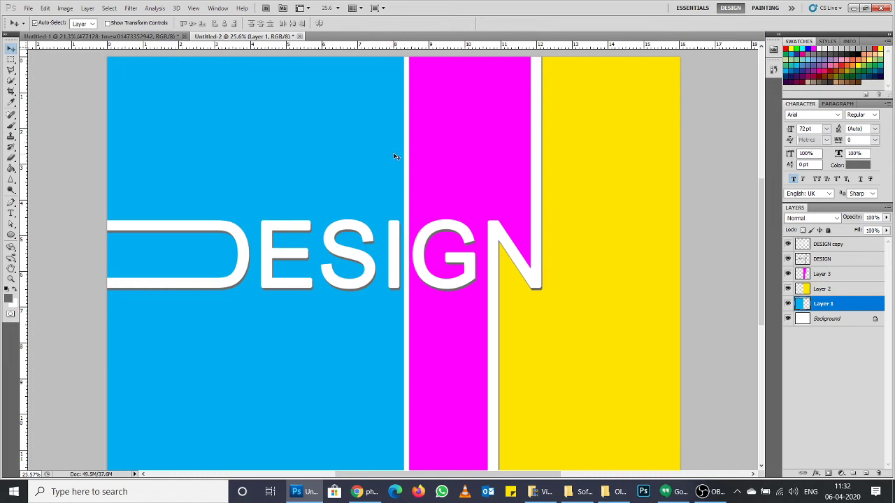
scroll(393, 150, "up", 5)
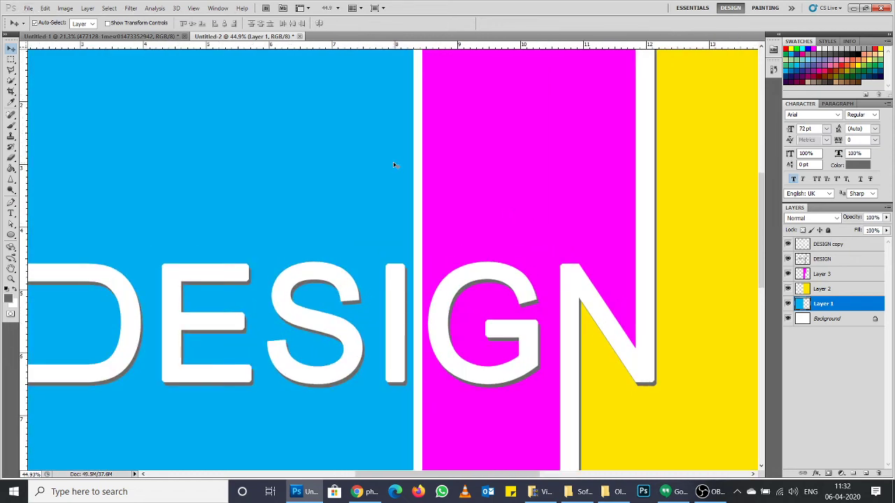
key("ctrl+t")
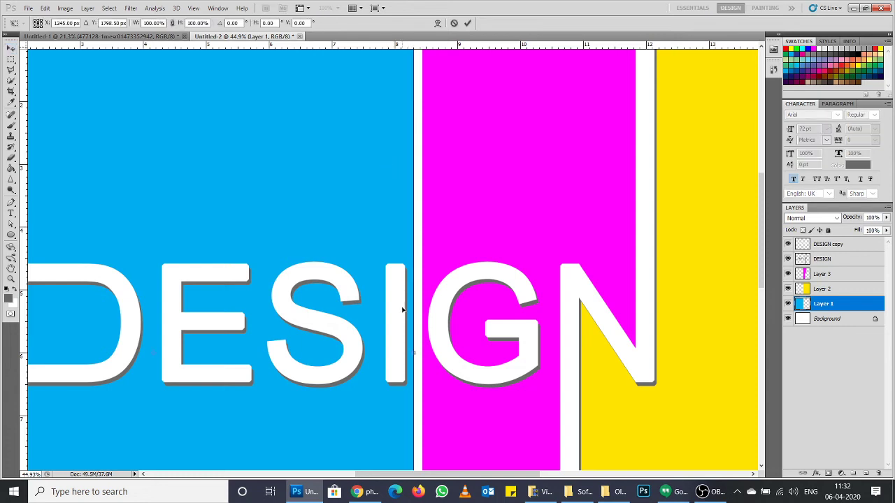
left_click_drag(414, 353, 405, 354)
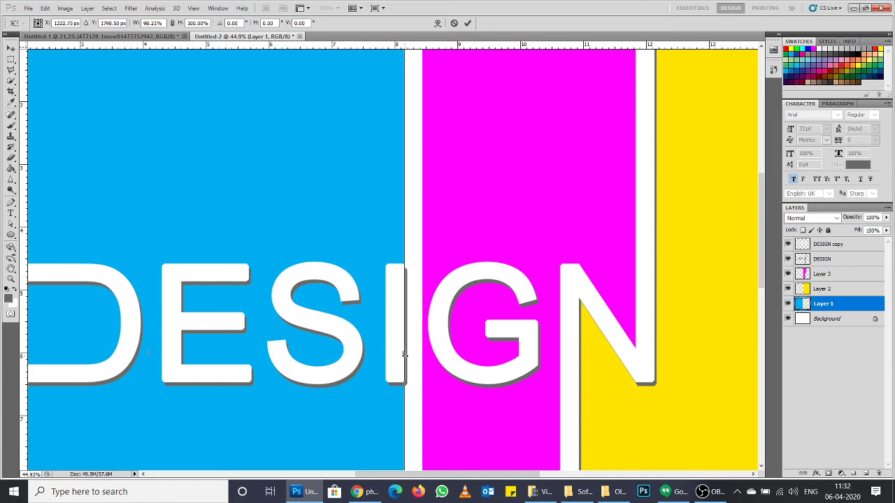
key("Return")
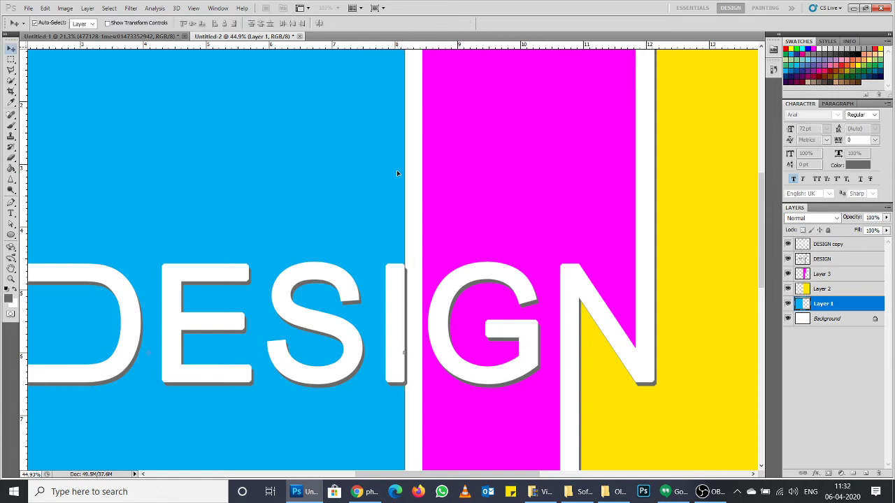
Step: Stretch the left edge of Layer 3's magenta column further left
left_click(447, 170)
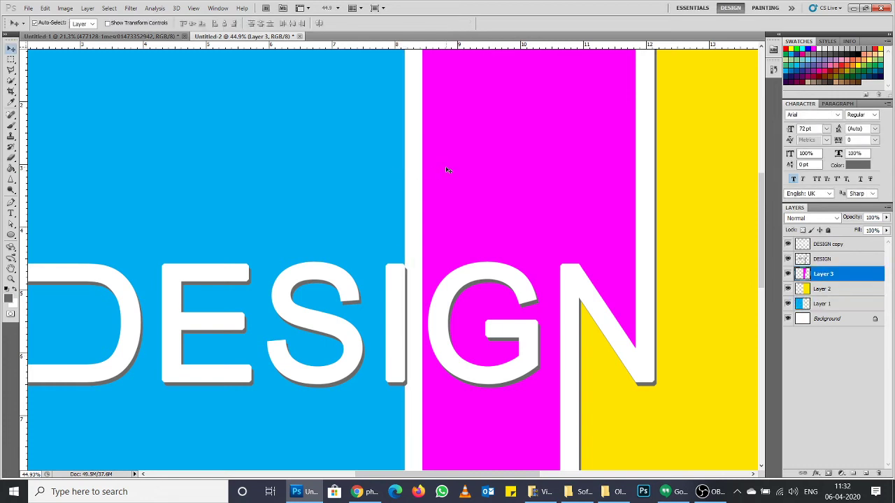
key("ctrl+t")
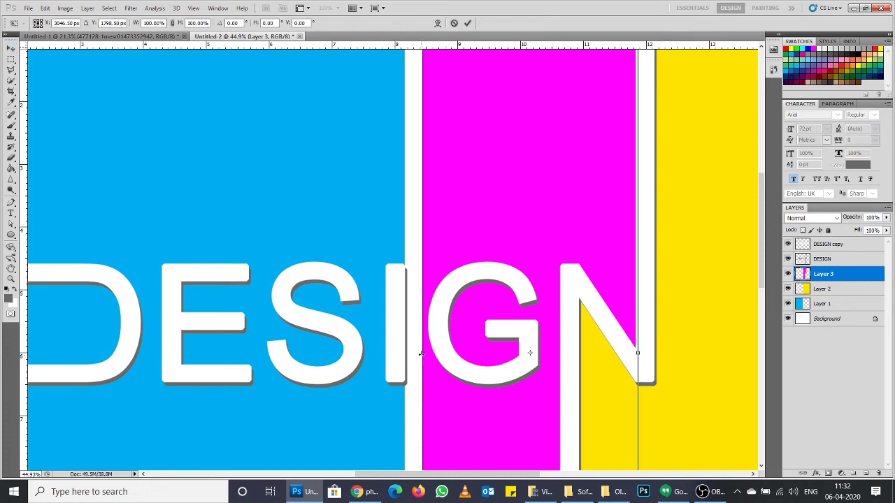
left_click_drag(422, 353, 403, 355)
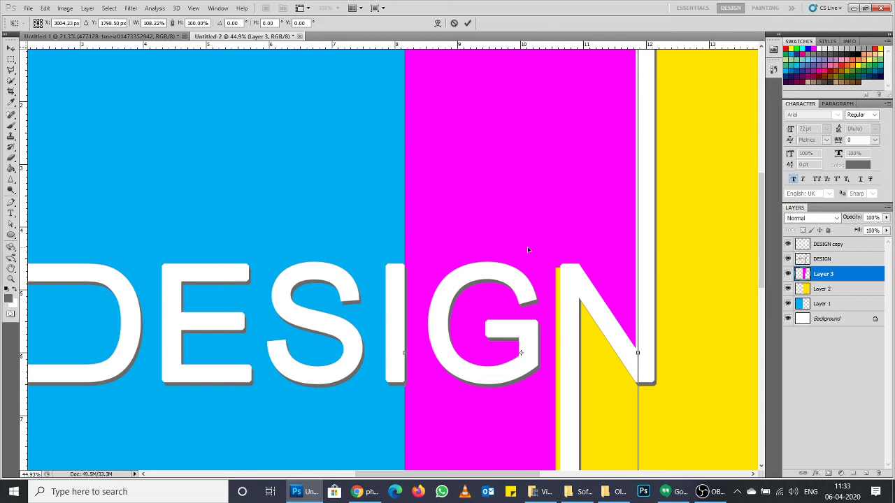
key("Return")
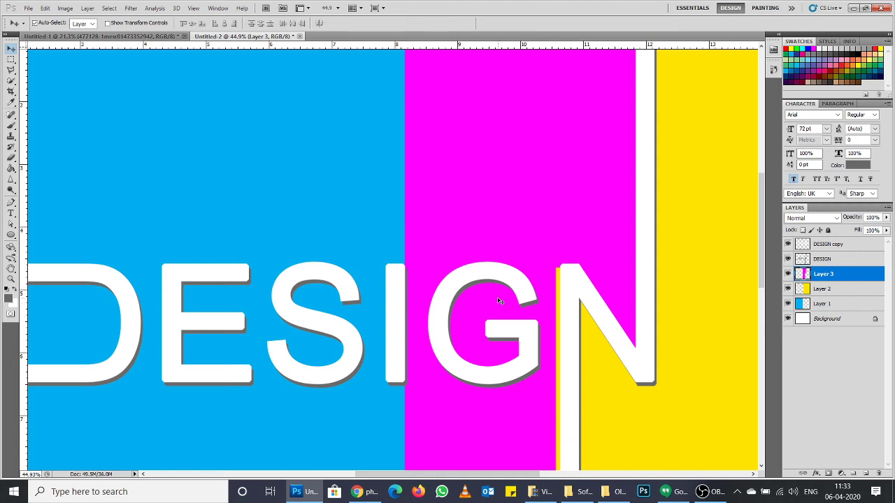
key("ctrl+z")
key("alt+[")
key("alt+[")
scroll(444, 190, "down", 3)
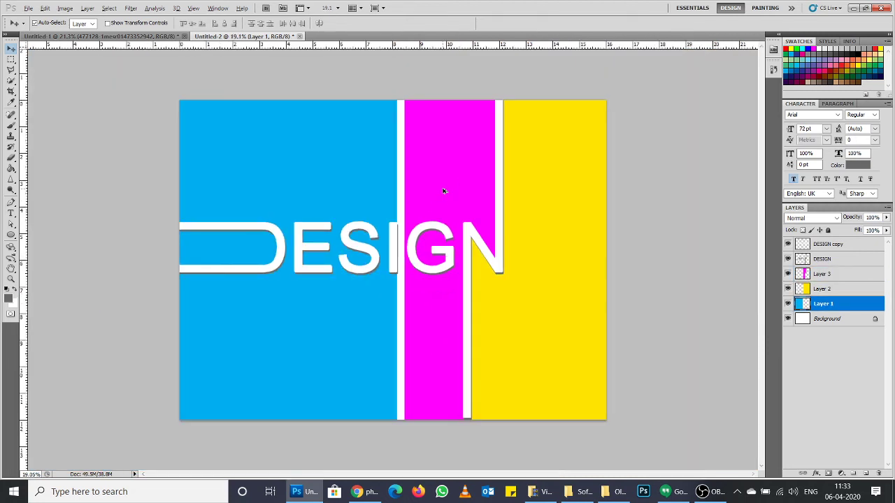
Step: Squeeze a tall strip at the gap before the magenta column to almost nothing
left_click(11, 60)
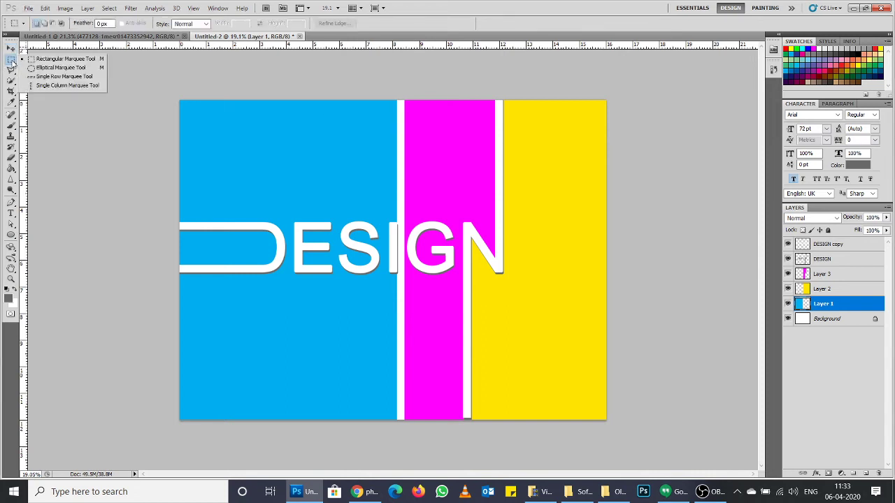
left_click(40, 60)
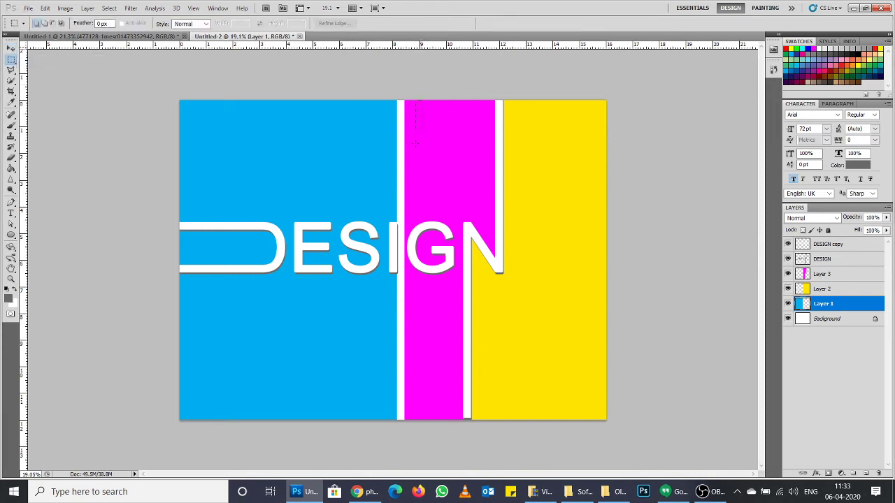
left_click_drag(422, 420, 379, 100)
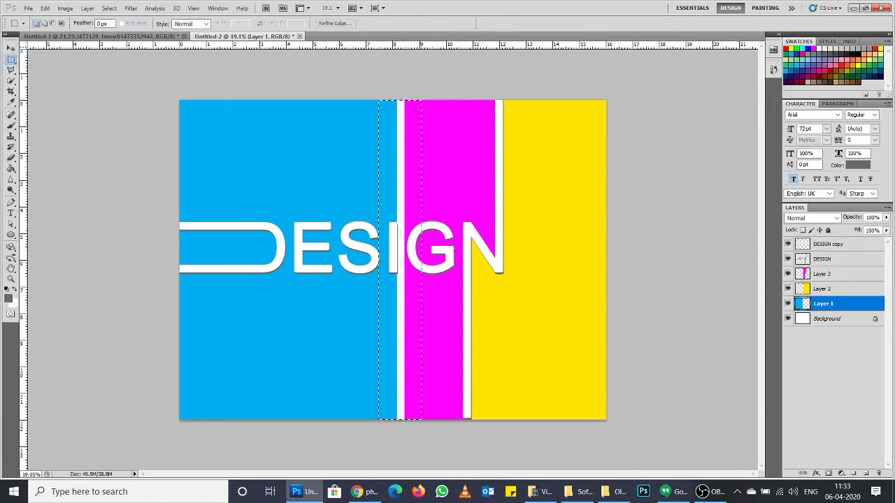
key("ctrl+t")
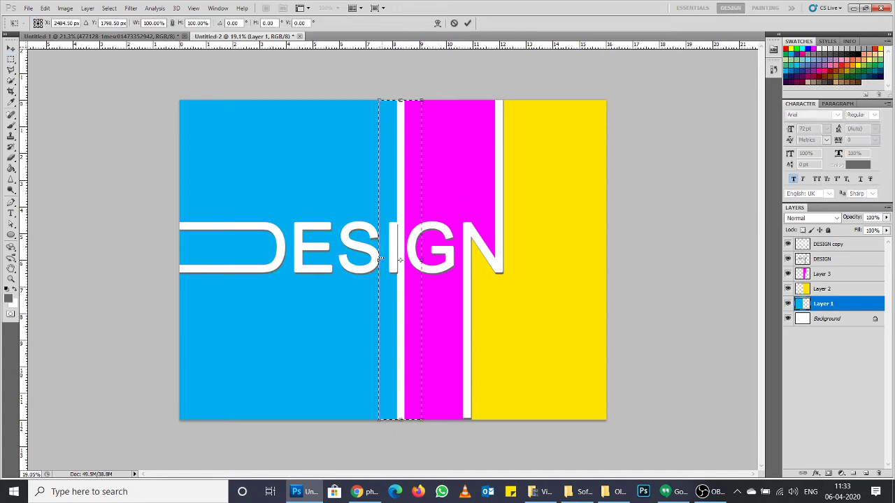
left_click_drag(399, 260, 425, 257)
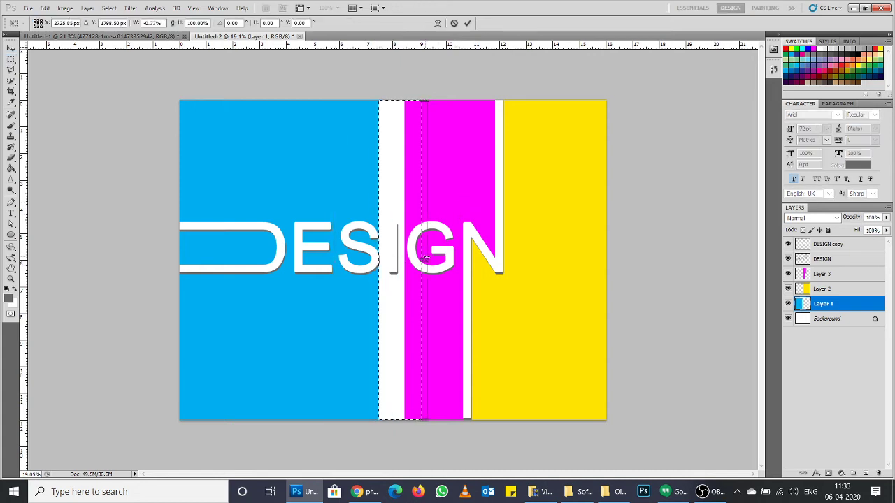
key("Return")
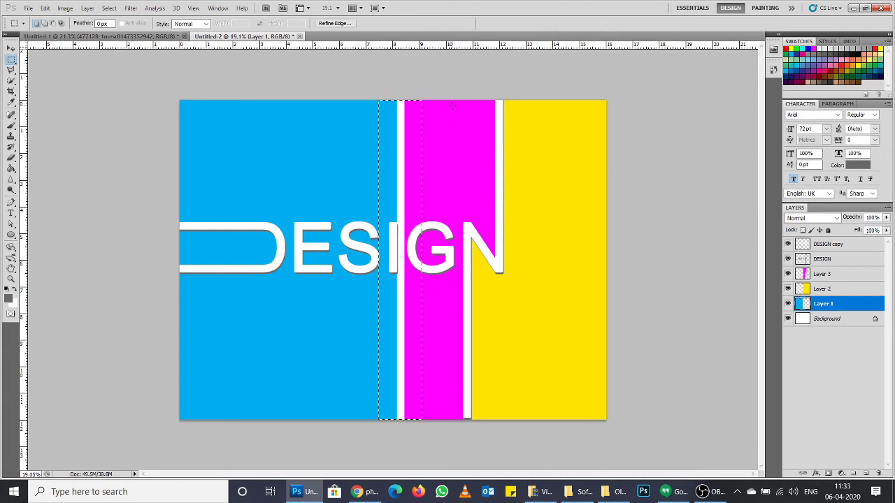
left_click(807, 276)
Step: Try stretching a thin magenta strip left, then cancel and deselect it
left_click(401, 96)
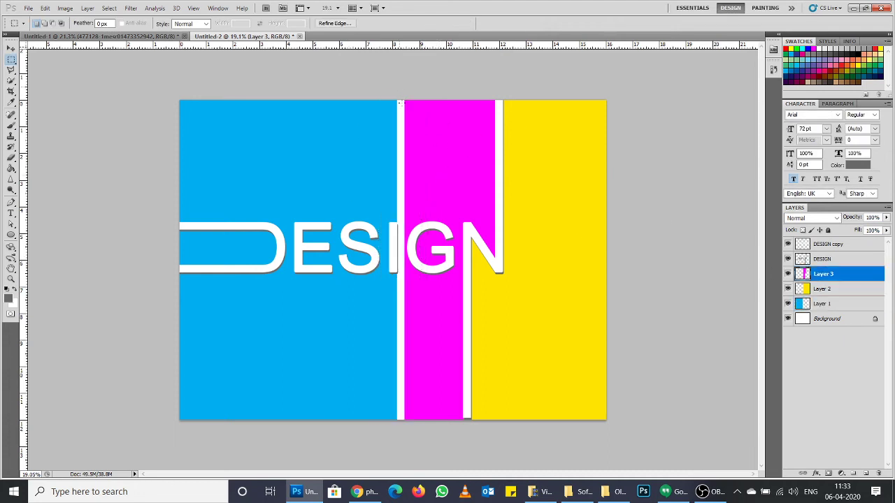
left_click_drag(399, 100, 415, 420)
key("ctrl+t")
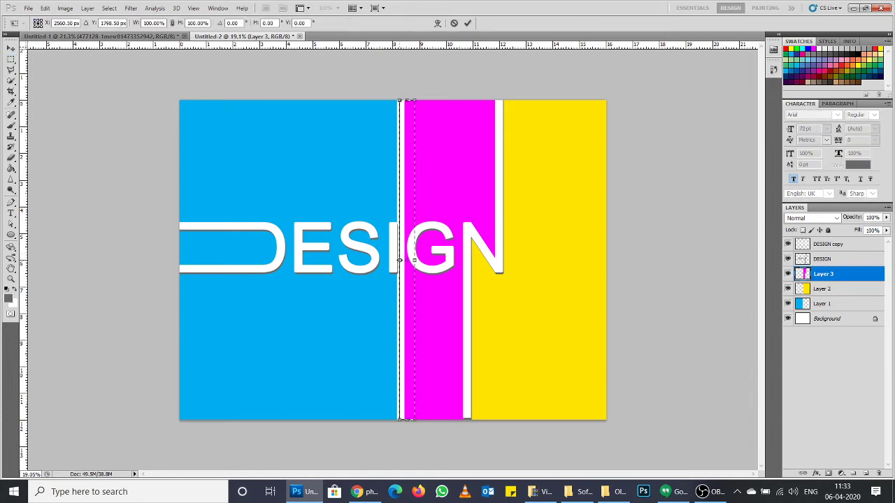
left_click_drag(399, 260, 390, 260)
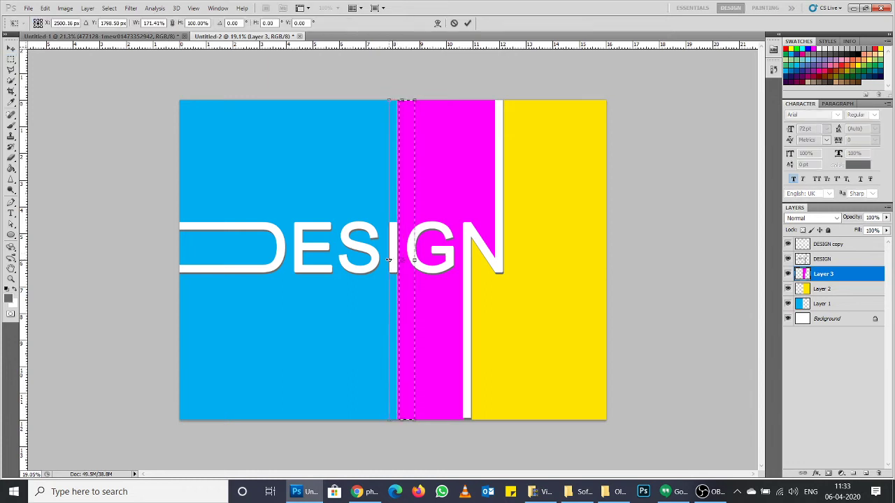
key("Escape")
left_click(409, 198)
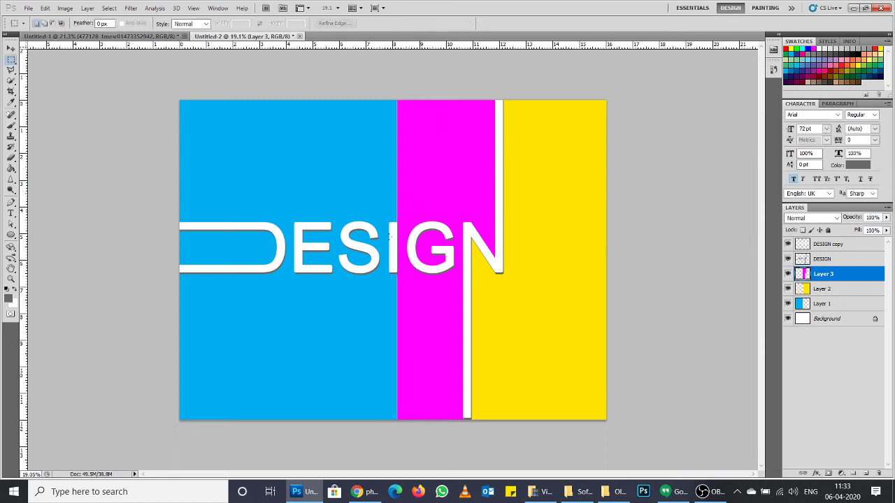
Step: Zoom in on the lettering and make the DESIGN layer active
scroll(392, 247, "up", 2)
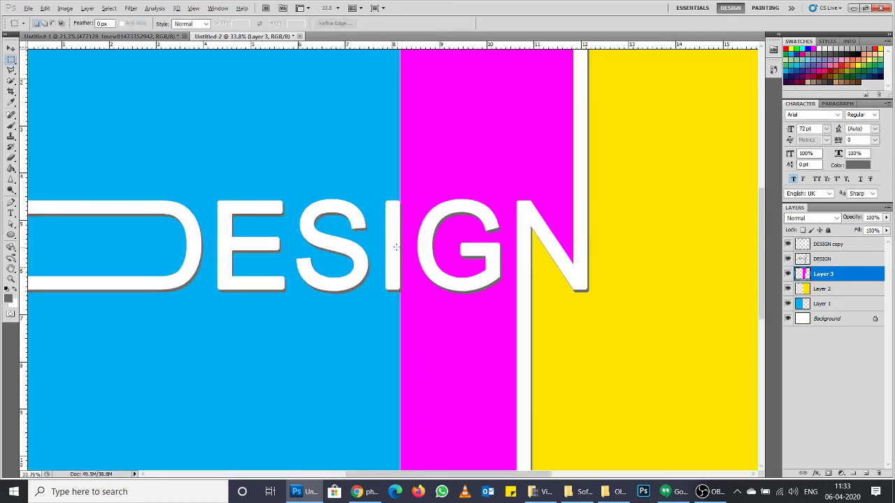
scroll(392, 244, "up", 2)
scroll(393, 237, "up", 2)
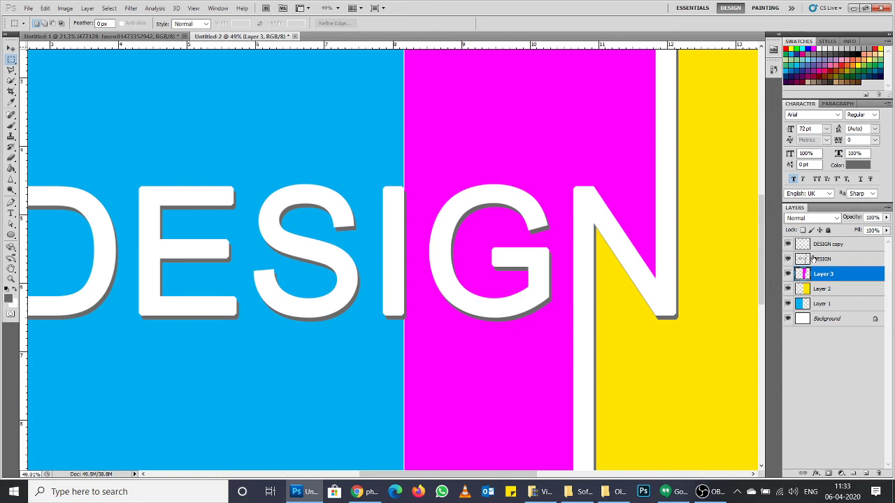
left_click(811, 260)
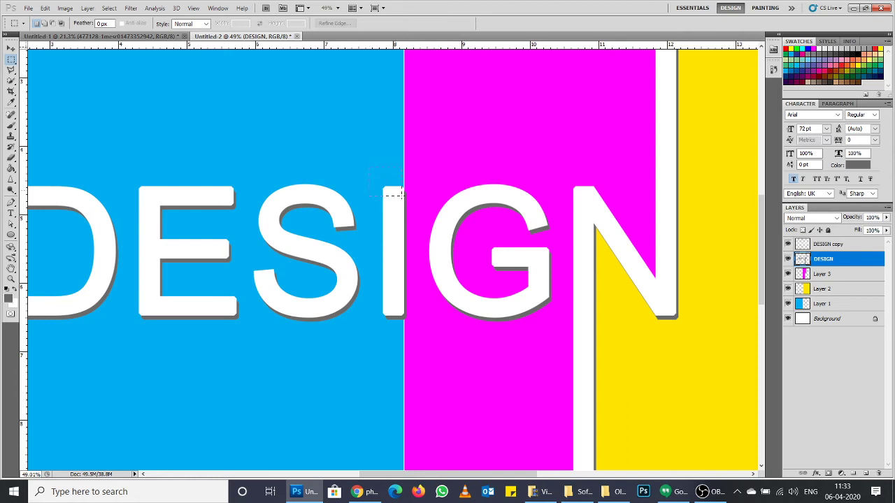
left_click(817, 246, "shift")
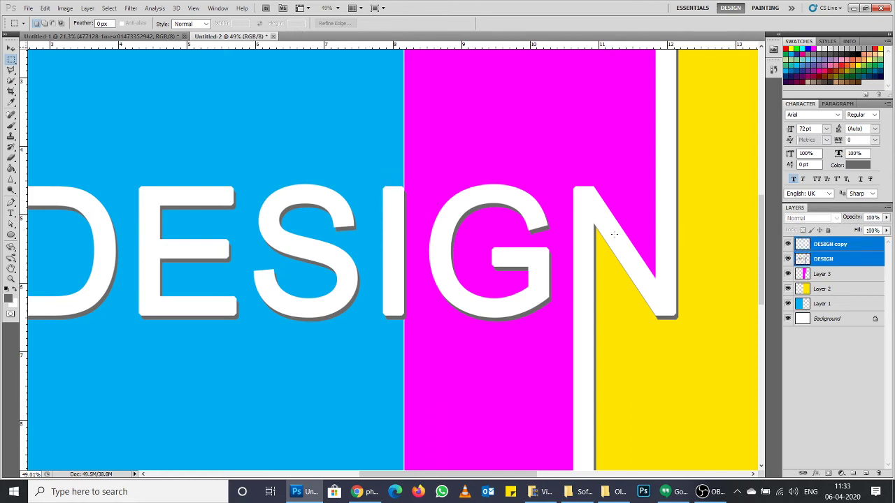
left_click(816, 249)
left_click(824, 245)
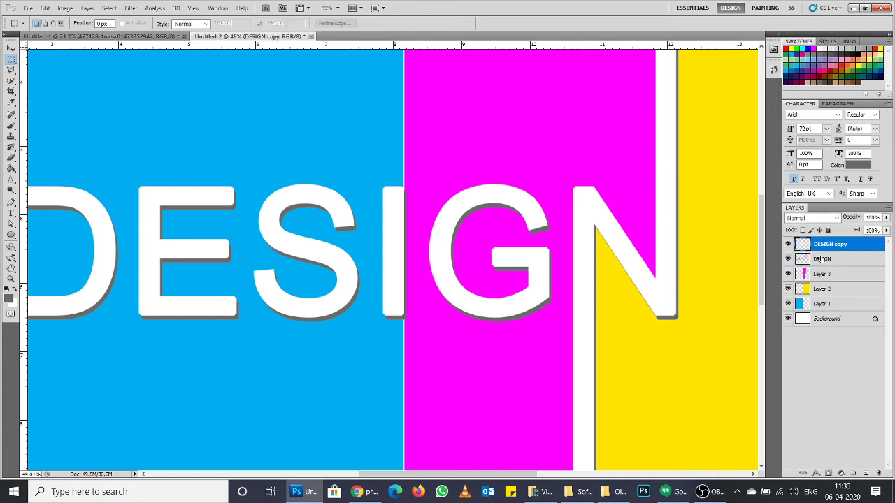
left_click(827, 245)
left_click(830, 259)
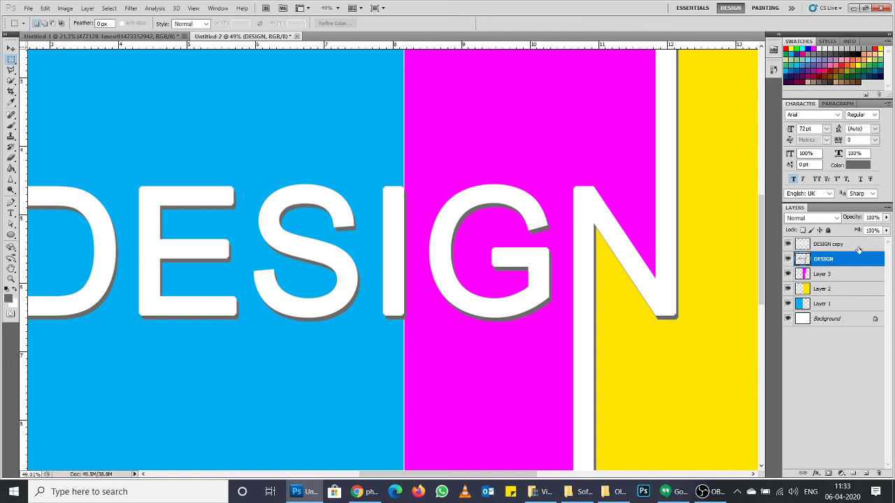
left_click(858, 246)
left_click(852, 246)
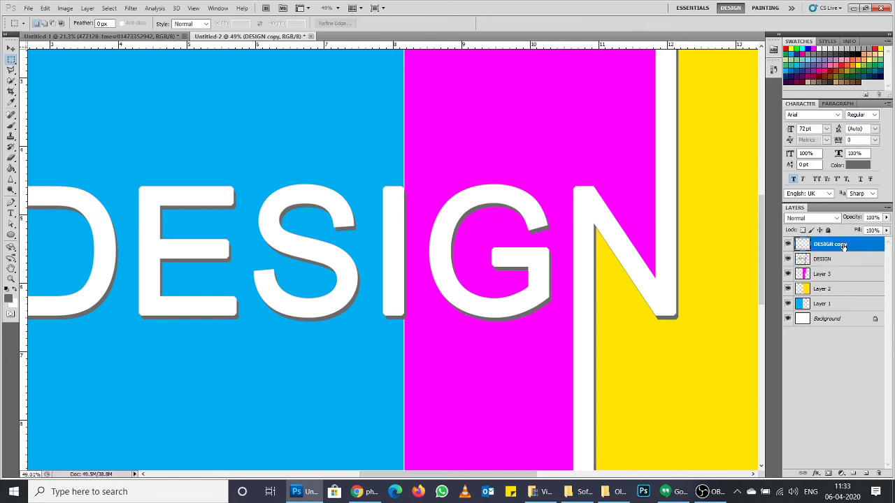
left_click(789, 244)
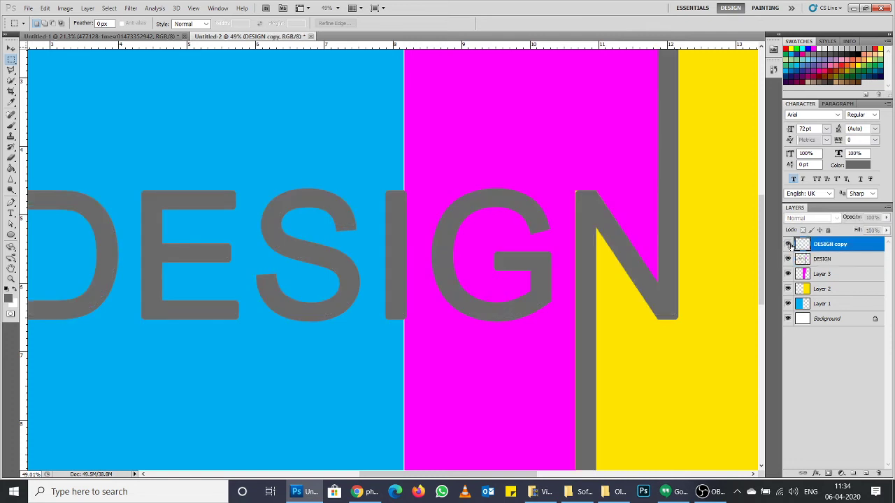
left_click(788, 244)
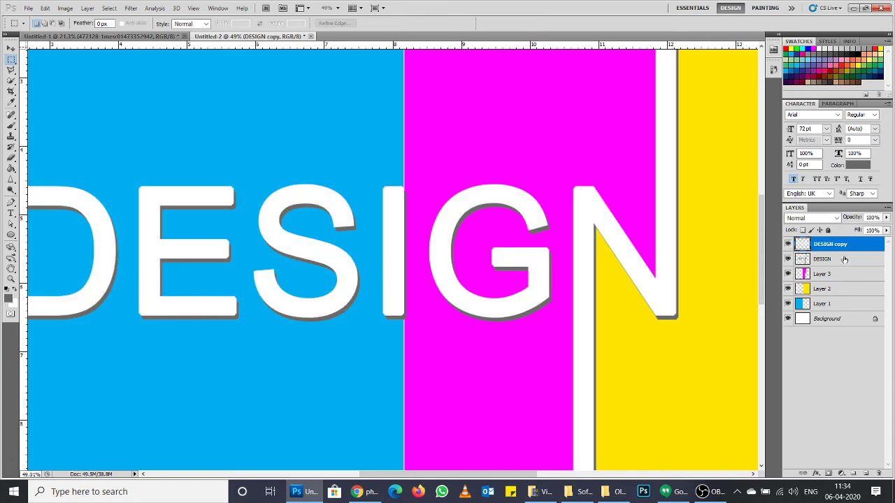
left_click(844, 259)
Step: Stretch the marqueed area above the I upward to double its height
left_click_drag(414, 204, 423, 213)
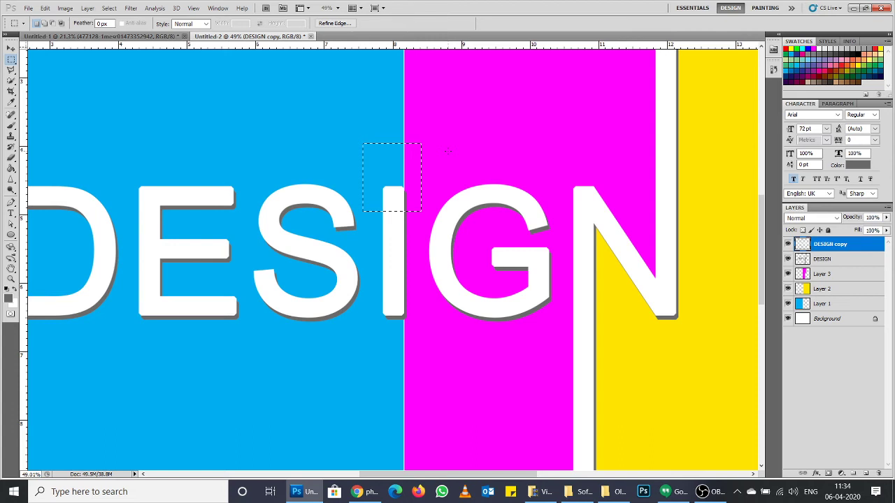
key("ctrl+t")
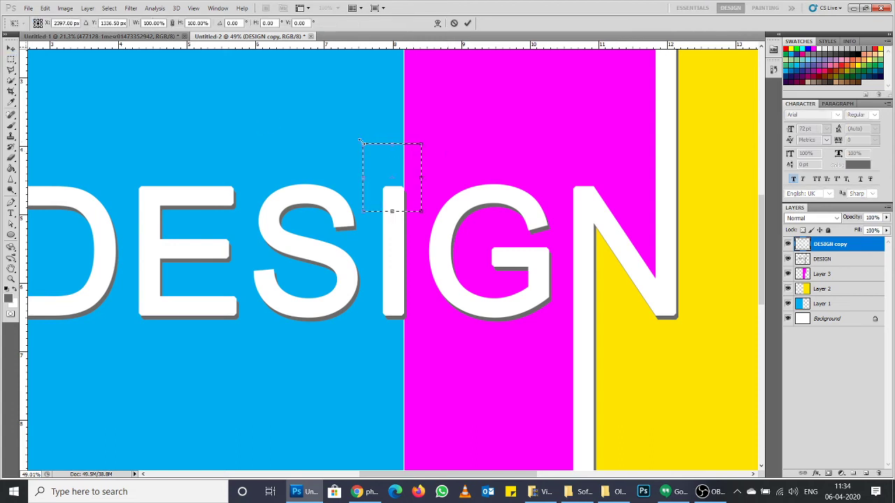
left_click_drag(392, 144, 390, 74)
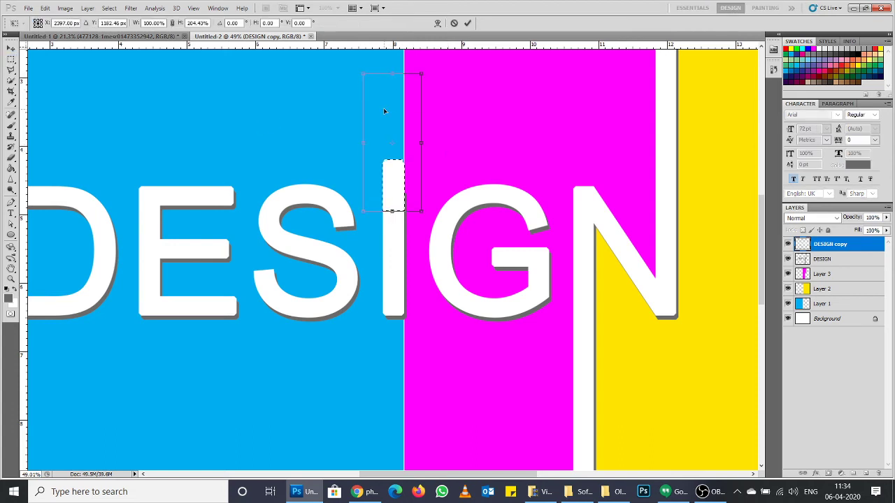
key("Return")
scroll(417, 183, "up", 3)
scroll(417, 186, "up", 3)
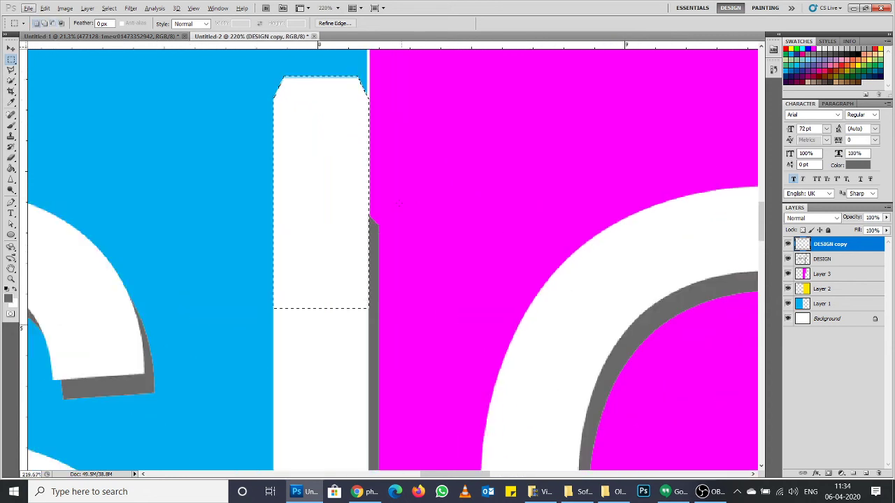
key("ctrl+d")
scroll(377, 225, "down", 3)
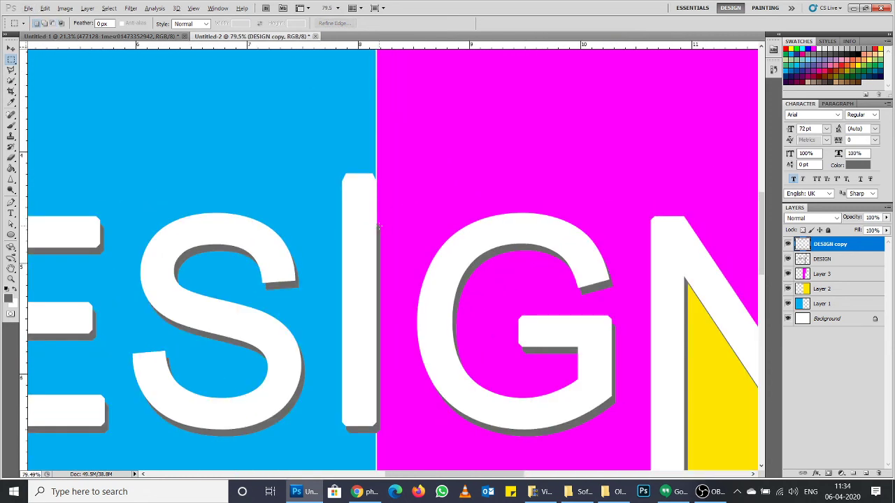
key("ctrl+shift+d")
key("ctrl+d")
scroll(416, 203, "down", 2)
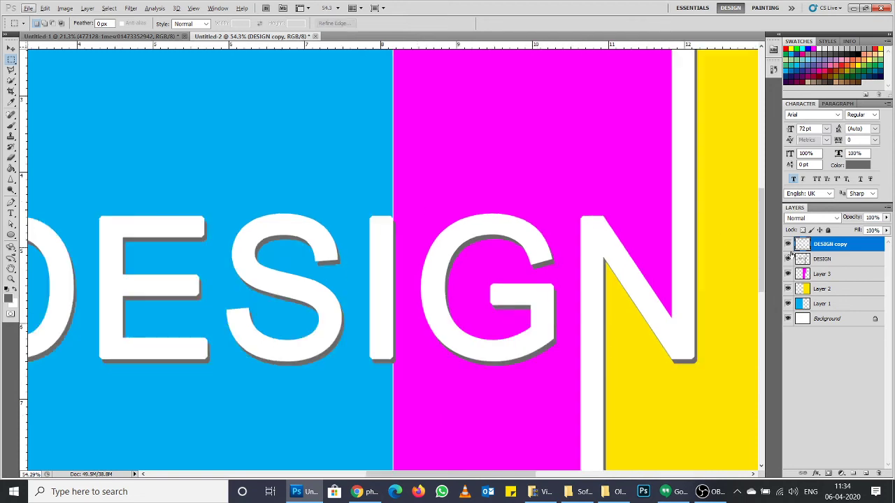
Step: Merge the DESIGN and DESIGN copy layers into one layer
left_click(843, 260, "shift")
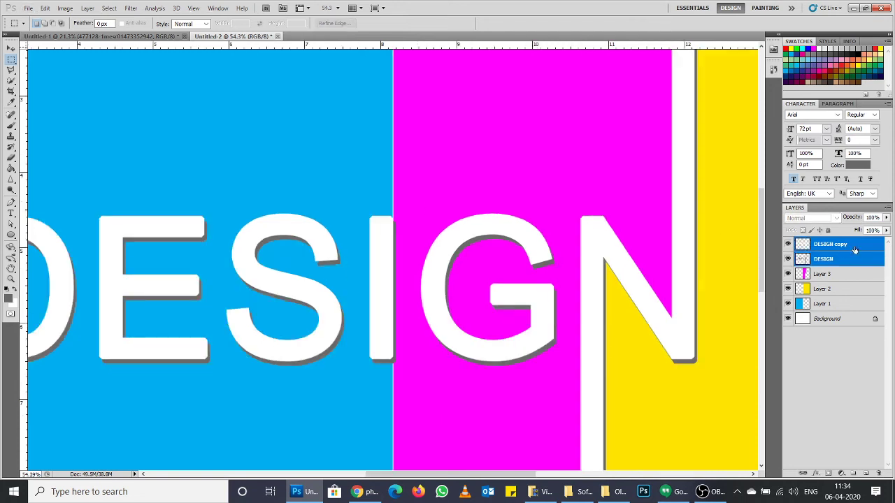
left_click(861, 247)
key("ctrl+e")
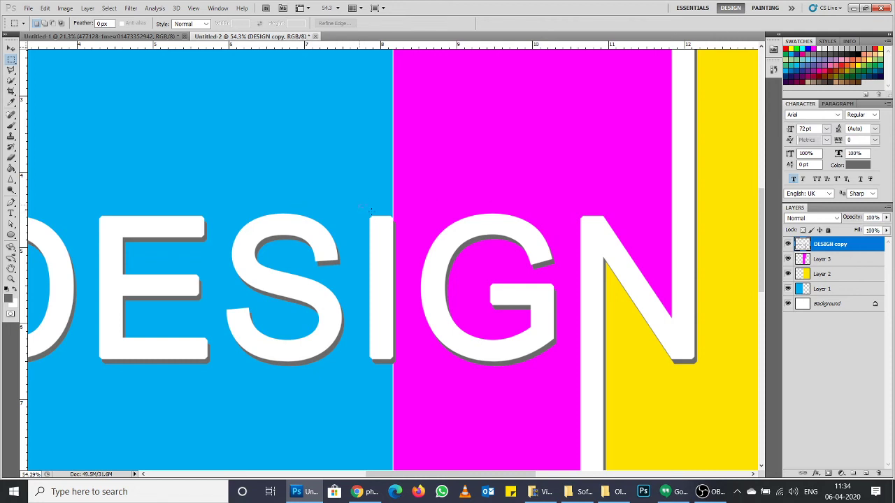
Step: Stretch the small piece at the I upward and extend its bottom to meet the letter
scroll(406, 208, "down", 2)
scroll(403, 209, "down", 2)
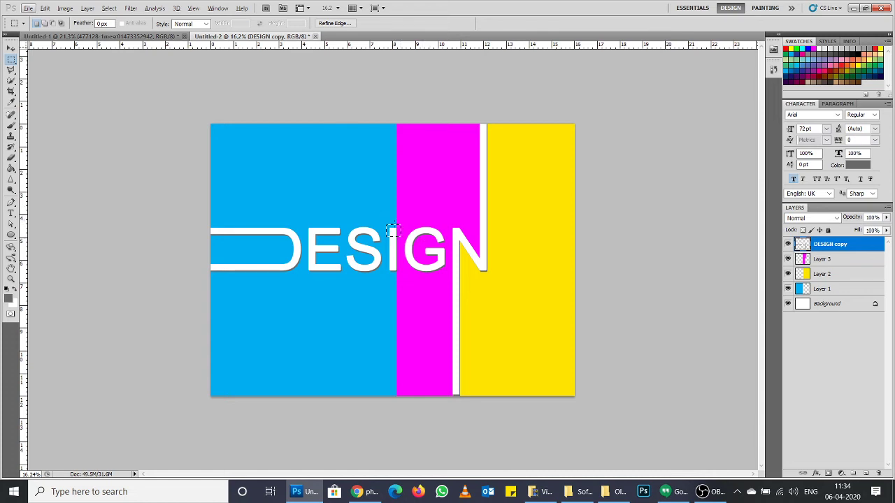
left_click(385, 222)
key("ctrl+t")
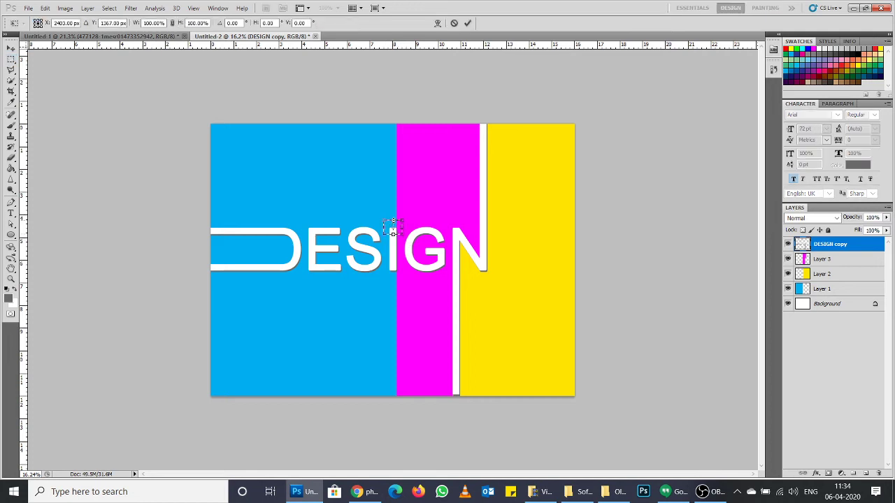
left_click_drag(394, 230, 399, 87)
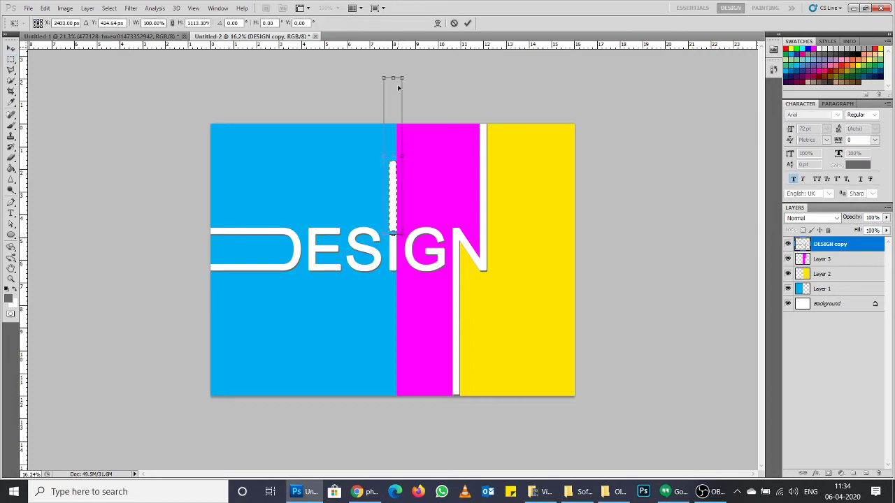
key("ctrl+plus")
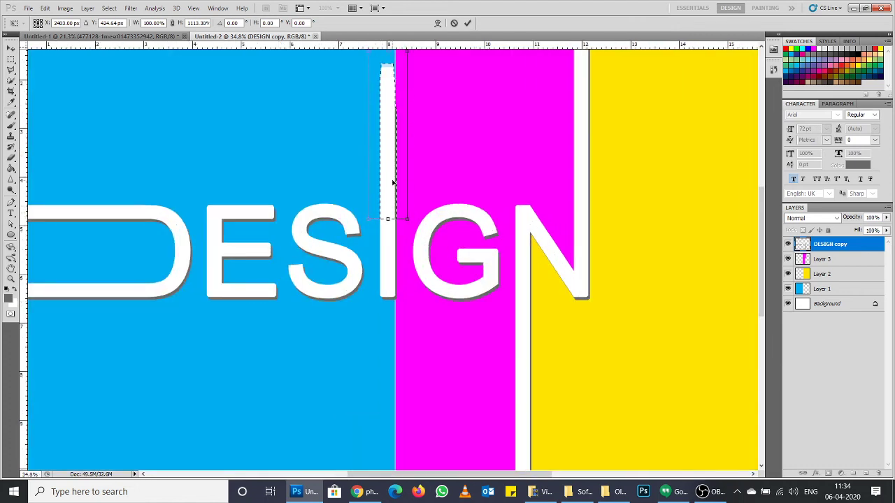
left_click_drag(388, 219, 388, 236)
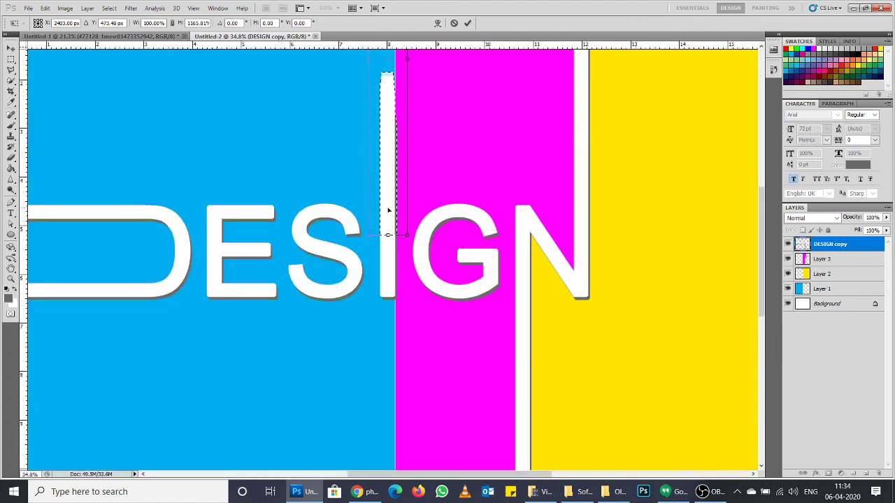
scroll(386, 210, "down", 1)
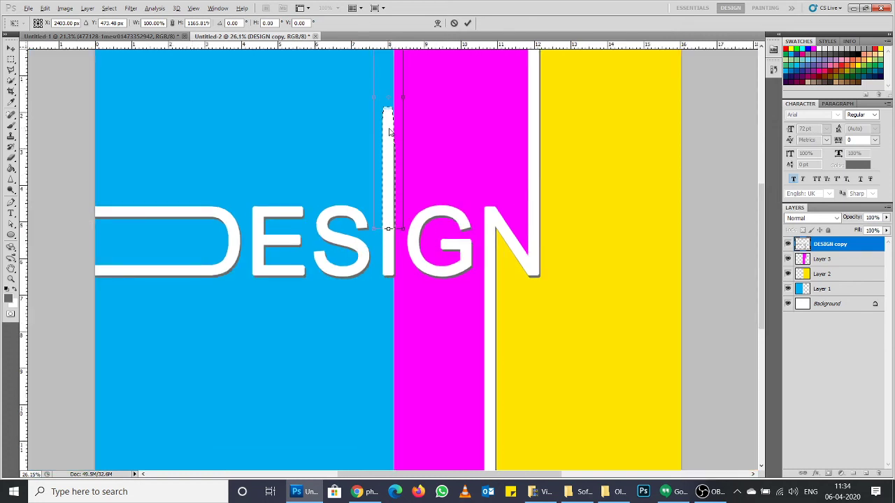
key("Return")
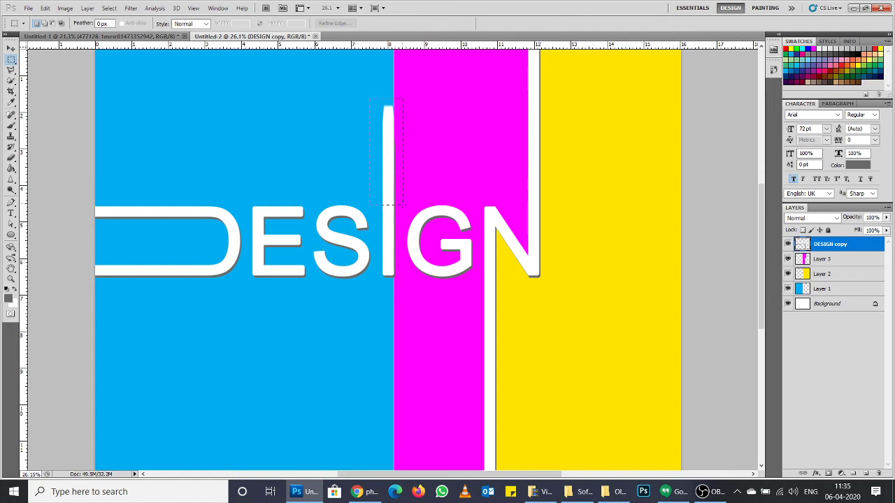
Step: Stretch the I piece further up to the poster's top edge and deselect
key("ctrl+t")
scroll(395, 160, "down", 1)
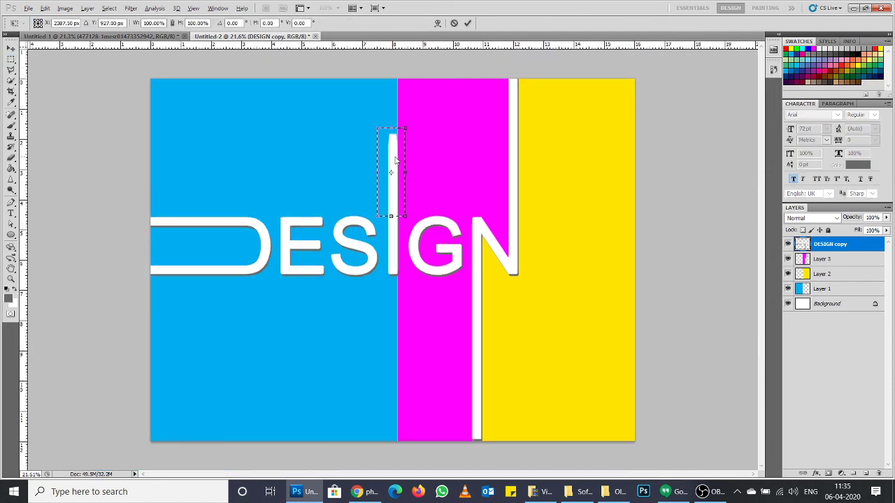
mouse_move(390, 128)
left_mouse_down()
mouse_move(414, 41)
mouse_move(396, 109)
left_mouse_up()
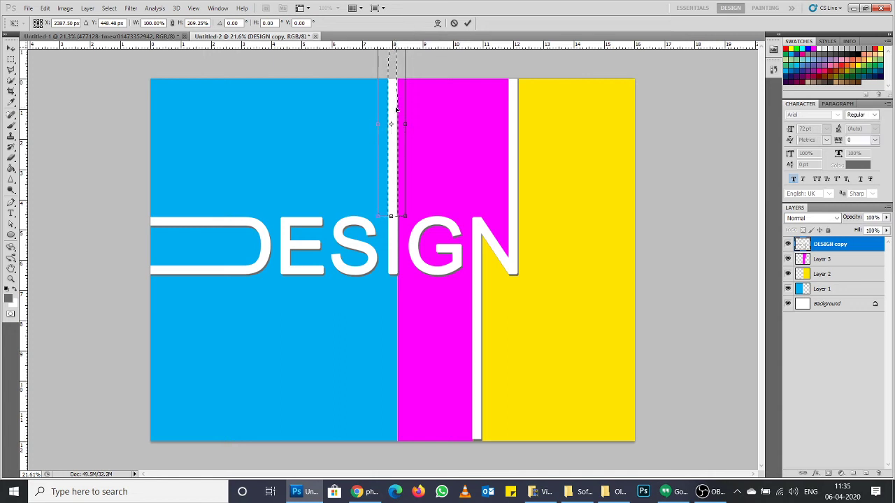
key("Return")
key("ctrl+d")
scroll(396, 244, "down", 1)
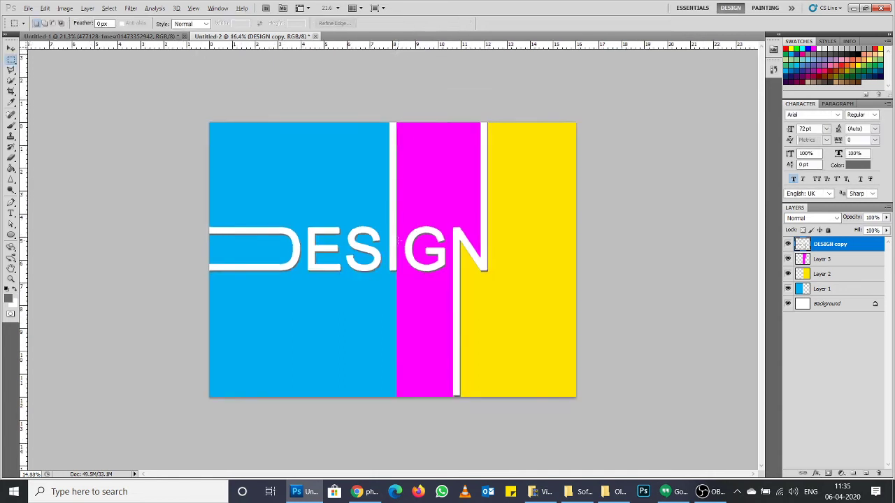
scroll(391, 224, "down", 1)
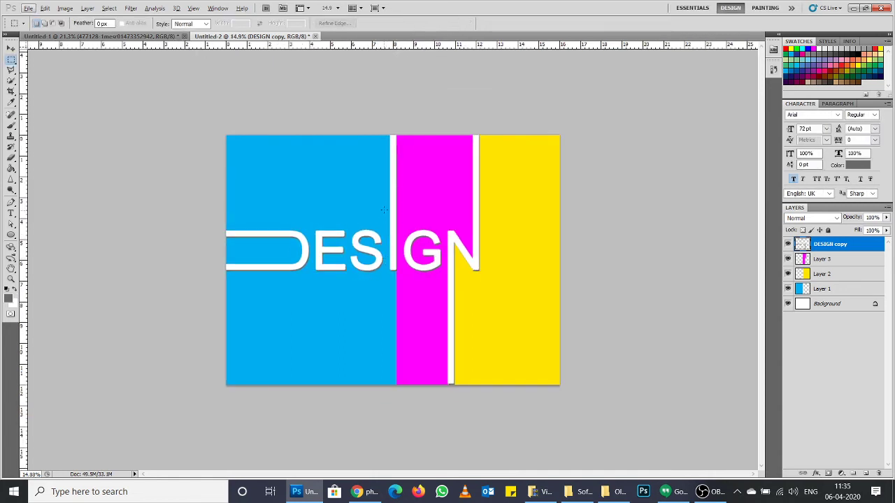
Step: Stretch the short white I piece down to the poster's bottom edge and deselect
left_click_drag(385, 211, 398, 285)
key("ctrl+t")
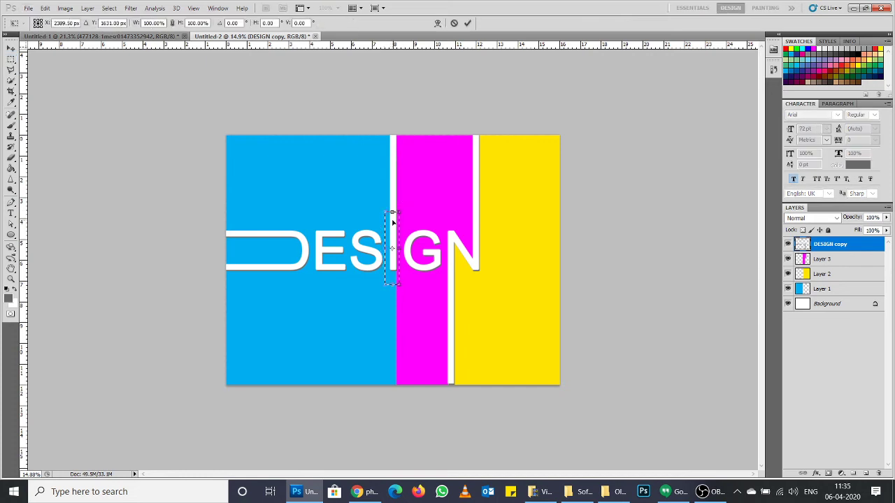
key("Return")
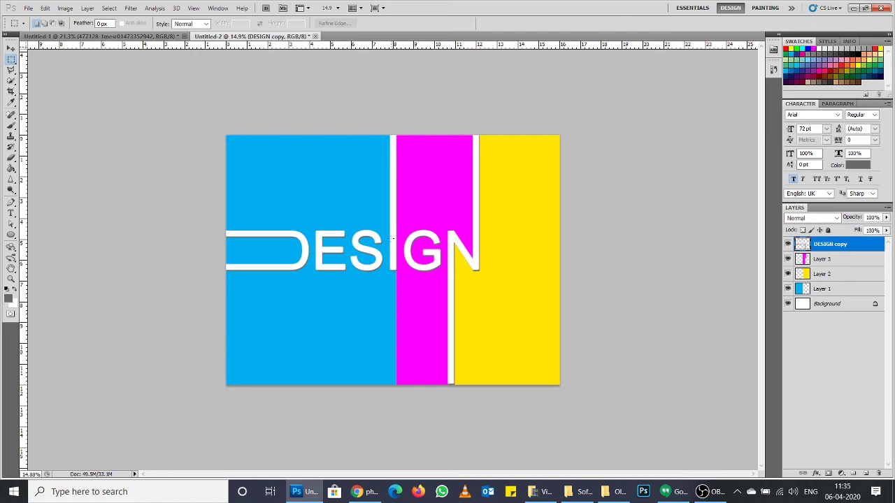
left_click_drag(389, 257, 397, 299)
left_click(386, 248)
mouse_move(385, 248)
left_mouse_down()
mouse_move(401, 268)
mouse_move(393, 408)
left_mouse_up()
key("ctrl+t")
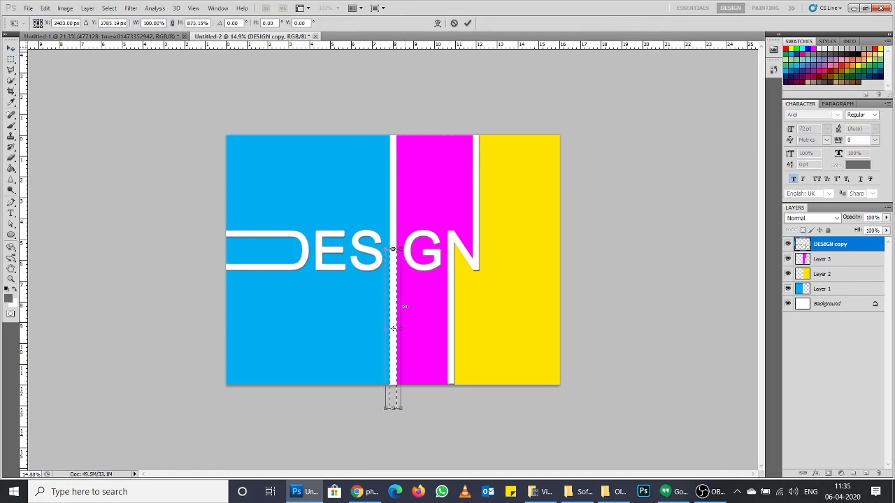
key("Return")
key("ctrl+d")
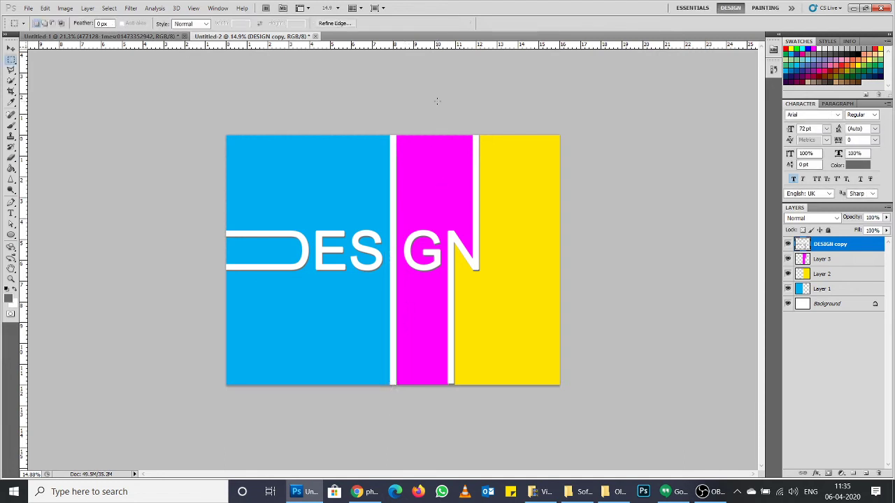
left_click(165, 38)
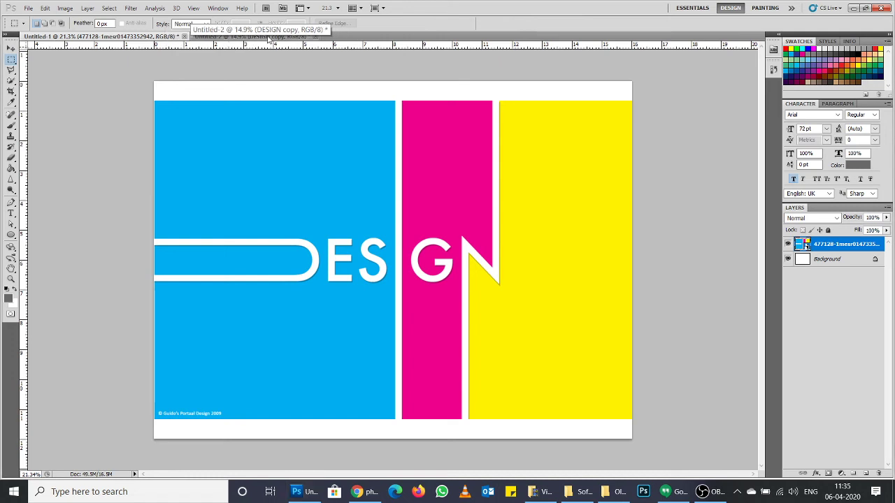
left_click(270, 38)
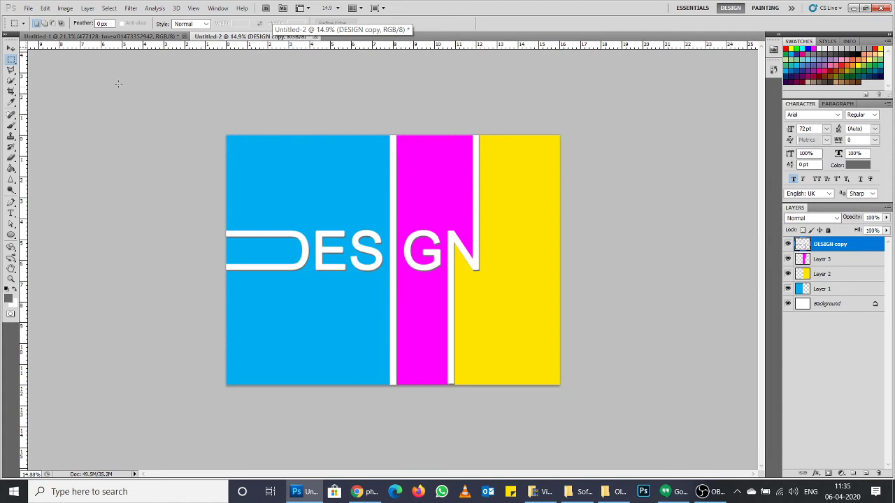
Step: Start saving the poster with Desktop as the save location
left_click(29, 7)
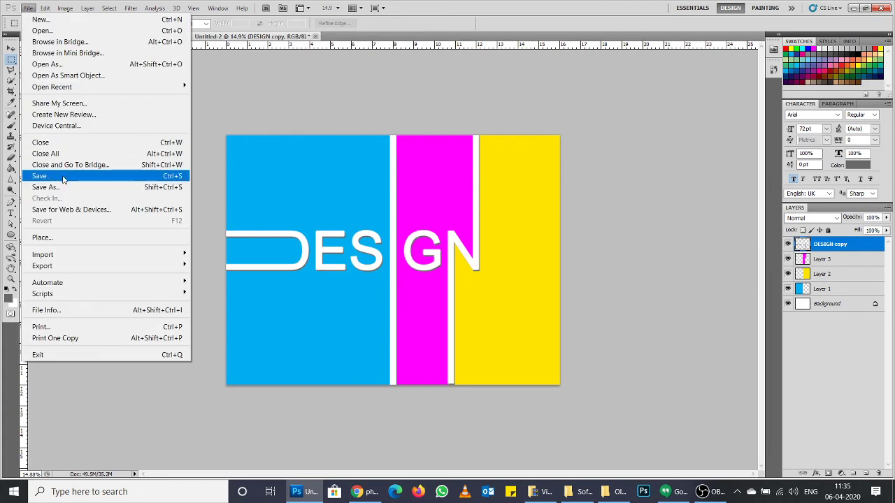
left_click(62, 176)
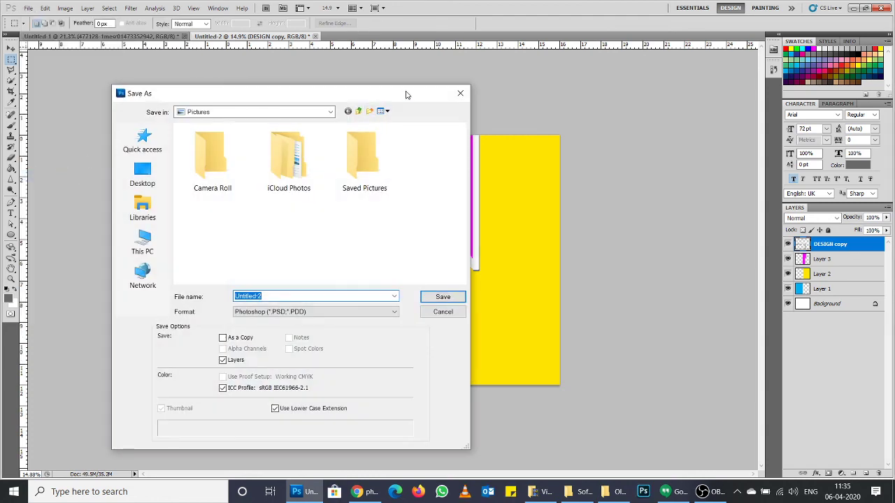
mouse_move(407, 94)
left_mouse_down()
mouse_move(531, 81)
mouse_move(252, 88)
left_mouse_up()
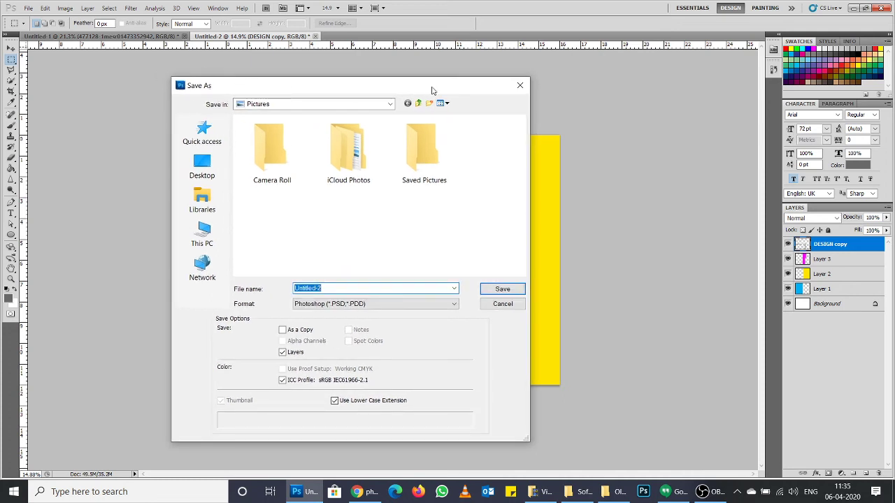
left_click_drag(481, 88, 467, 89)
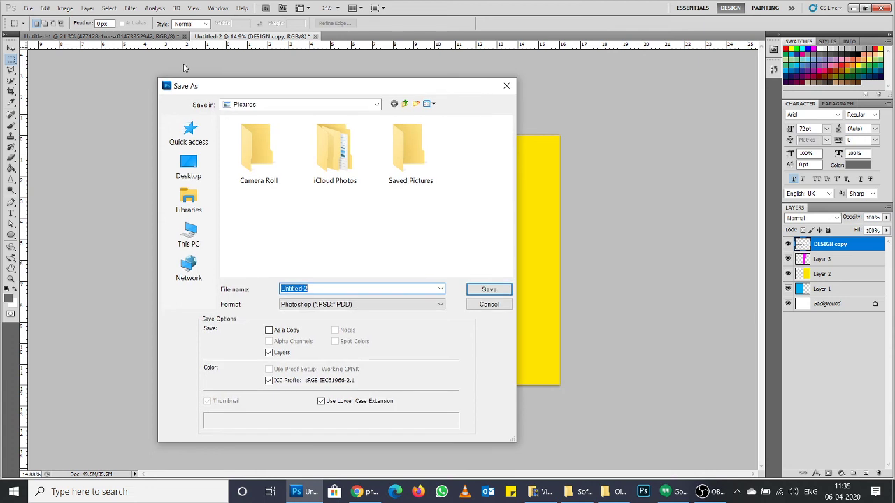
left_click(286, 210)
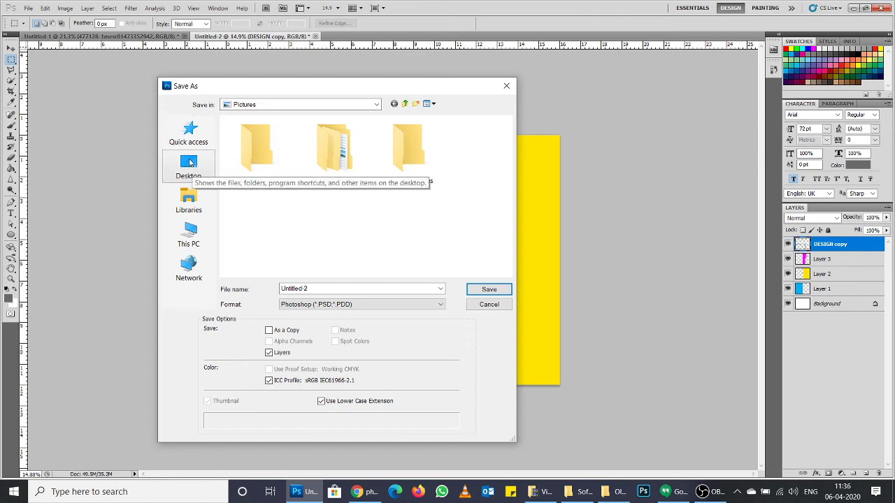
left_click(191, 161)
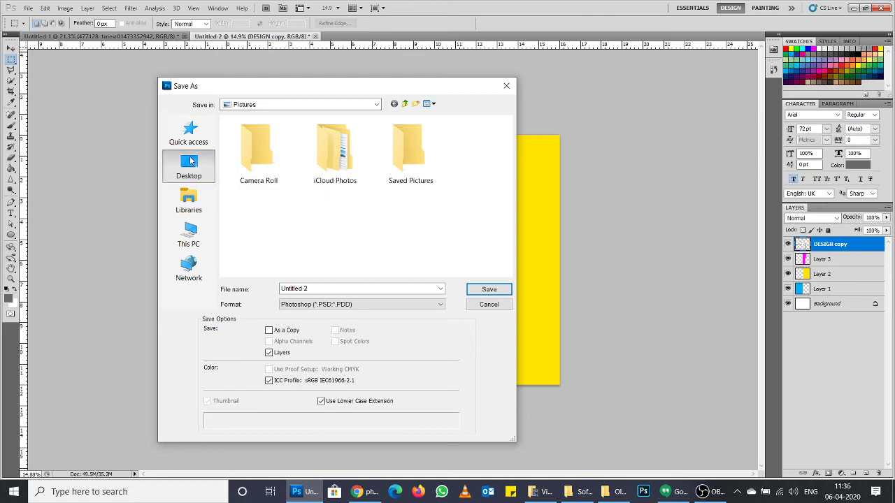
Step: Create a Desktop folder named ONLINE CLASS PSD and go into it
left_click(415, 104)
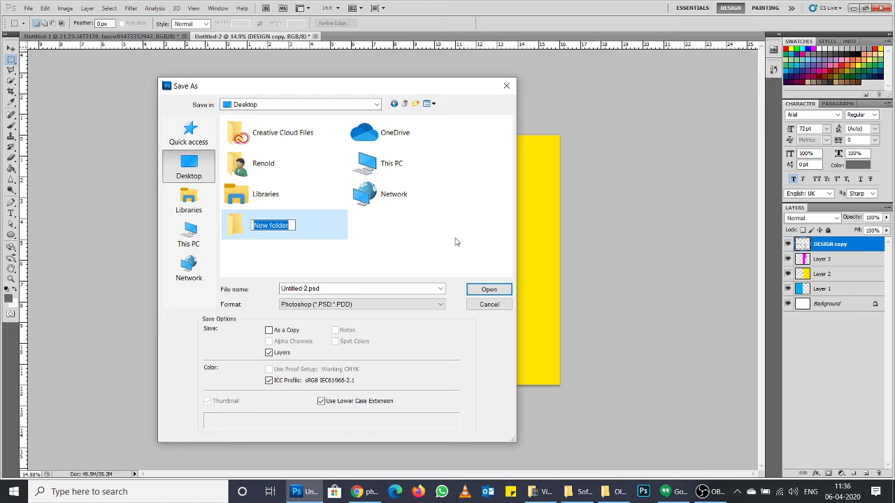
type("oNLINE")
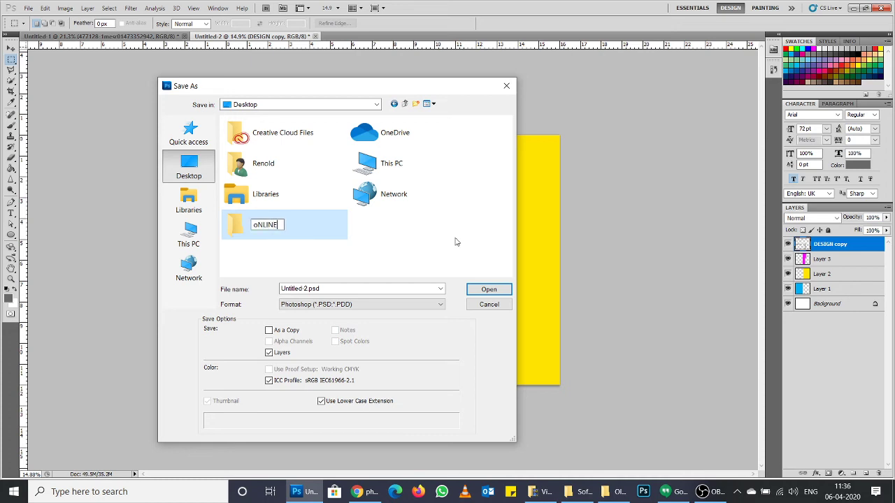
key("BackSpace")
key("BackSpace")
type("ONL")
type("INE")
key("BackSpace")
key("BackSpace")
key("BackSpace")
key("BackSpace")
type("LINE C")
type("LASS PH")
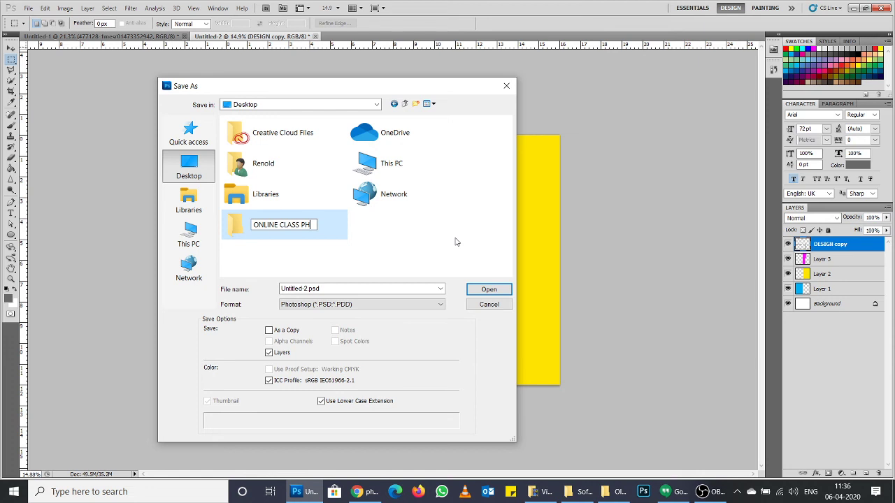
key("BackSpace")
type("SD")
key("Return")
double_click(316, 230)
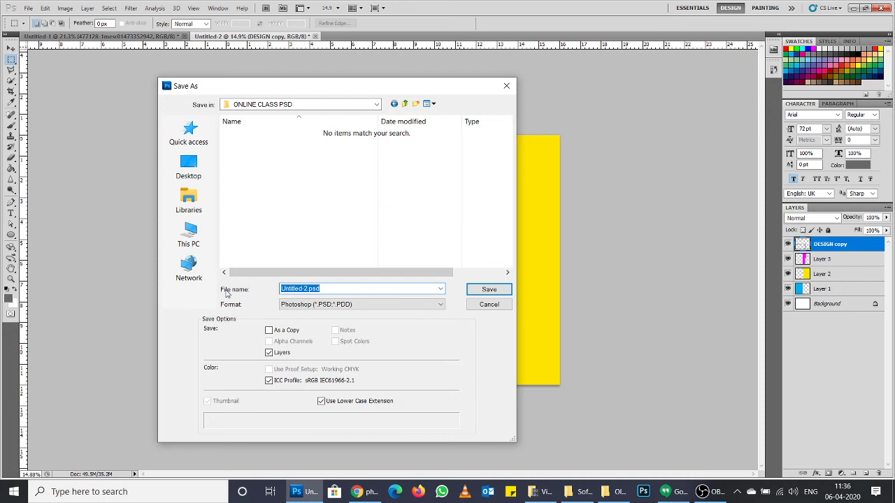
Step: Save the poster as DAY-1 in Photoshop PSD format, accepting the compatibility prompt
type("DAY-1")
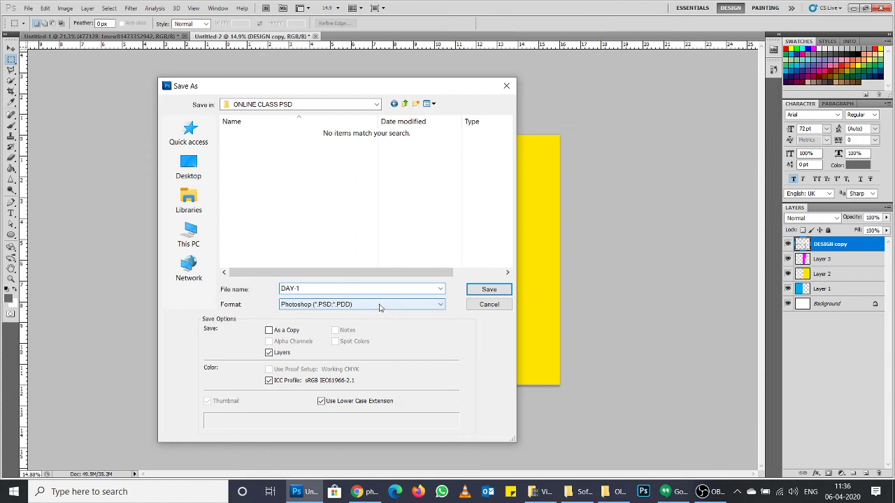
left_click(373, 308)
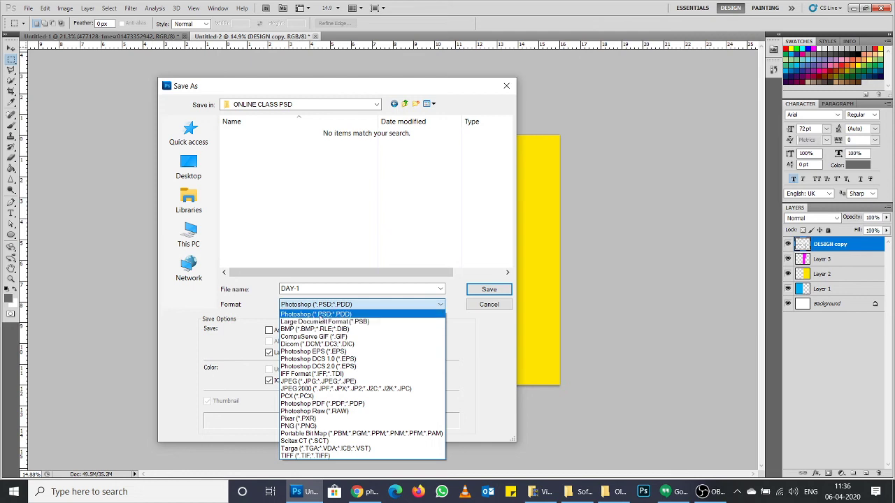
left_click(324, 316)
left_click(488, 290)
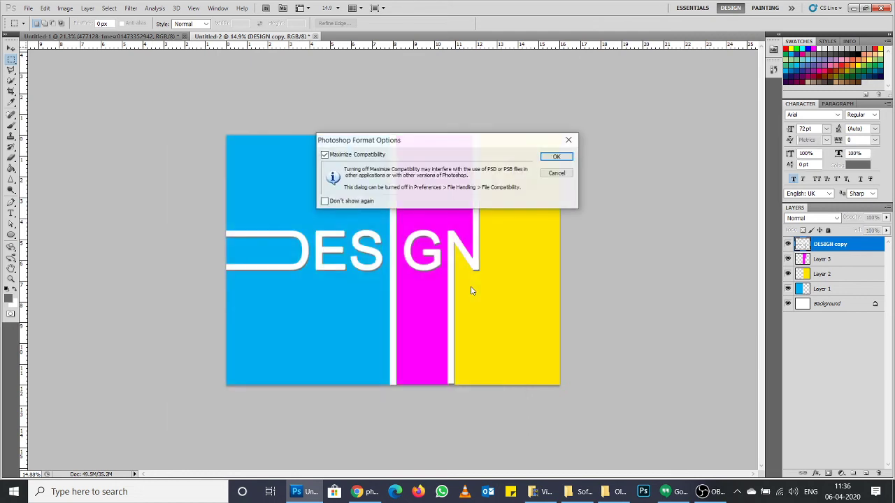
left_click(558, 157)
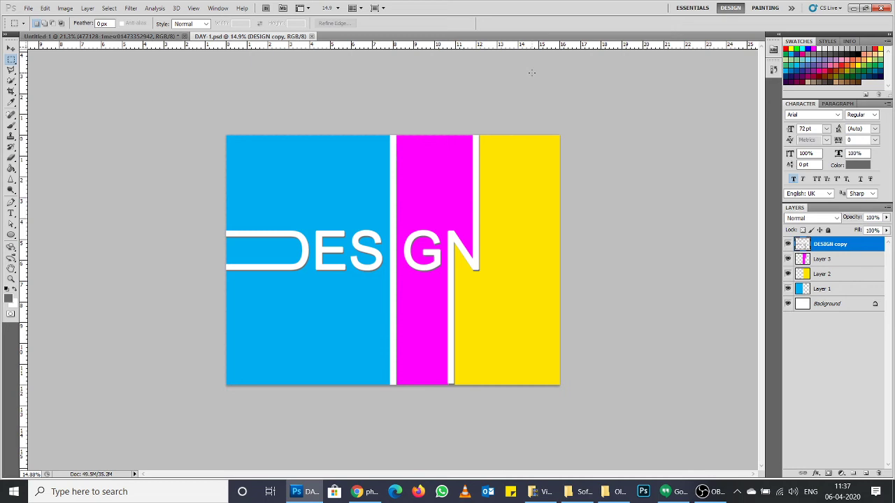
Step: Save a JPEG copy of DAY-1 at Maximum image quality
key("ctrl+shift+s")
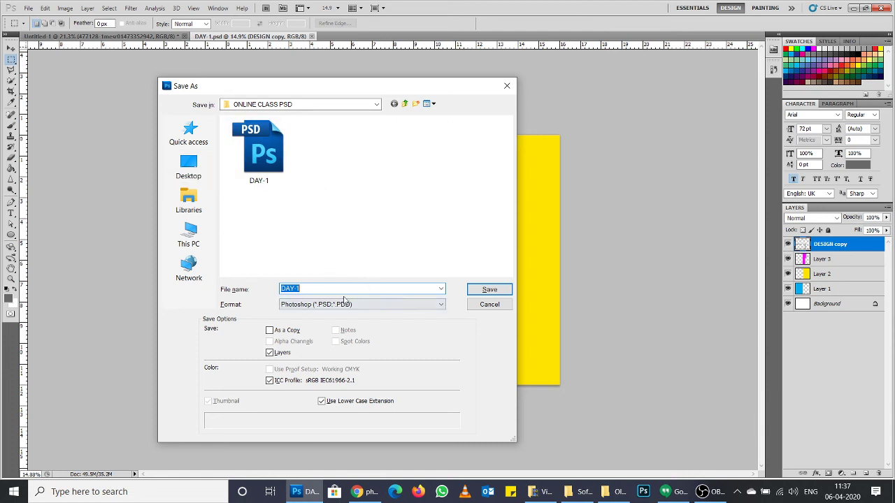
left_click(408, 305)
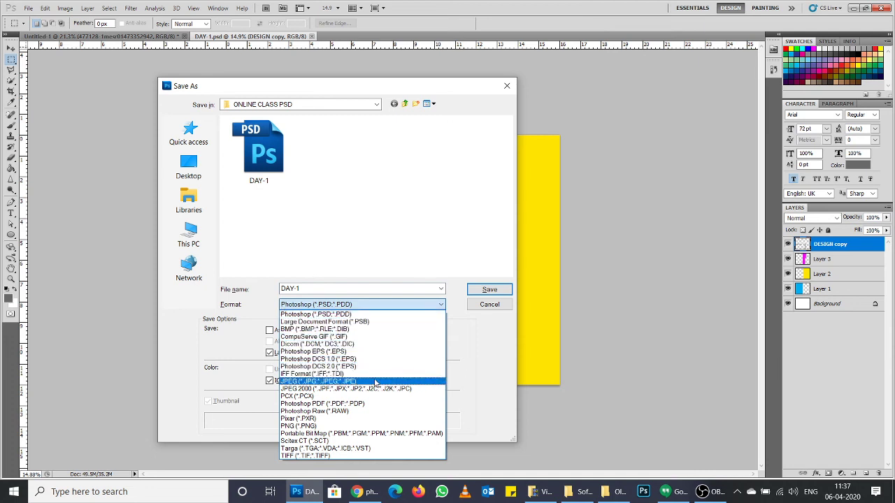
left_click(288, 382)
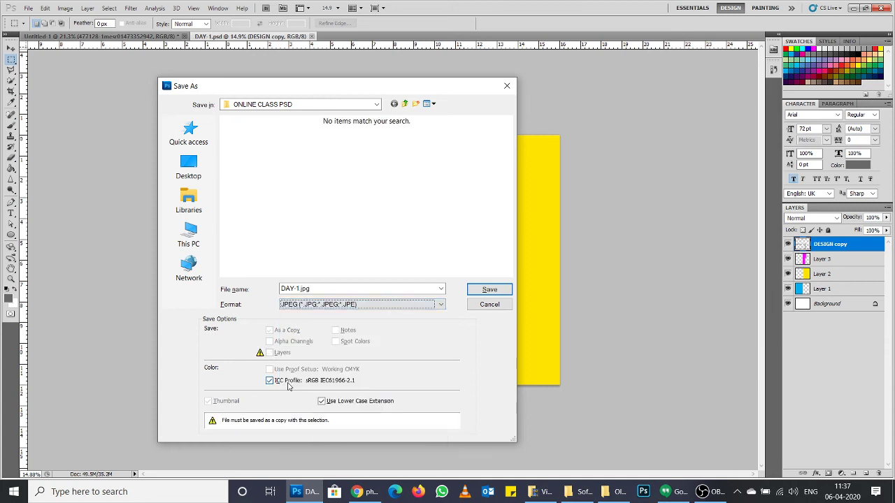
left_click(498, 291)
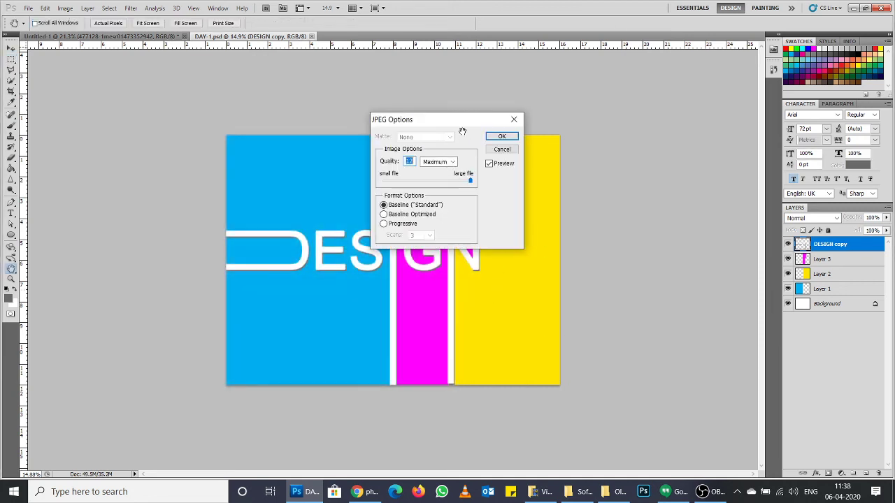
left_click_drag(462, 132, 467, 119)
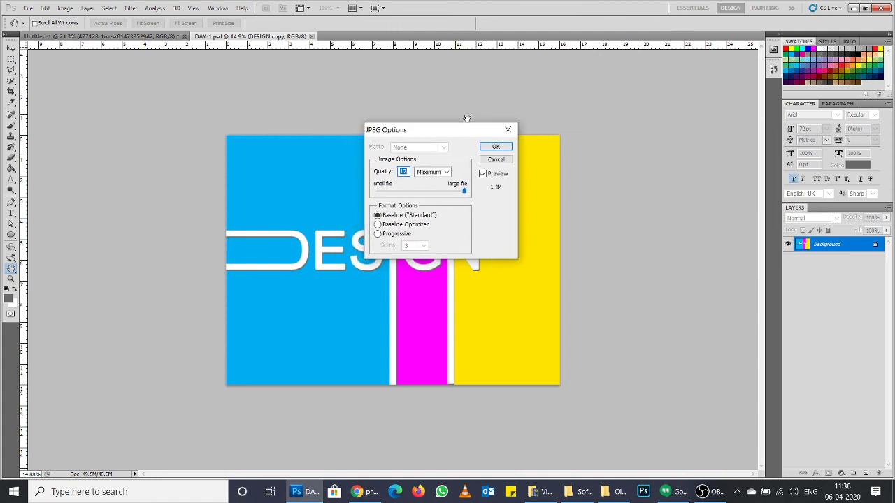
left_click(433, 174)
left_click(445, 212)
left_click(503, 149)
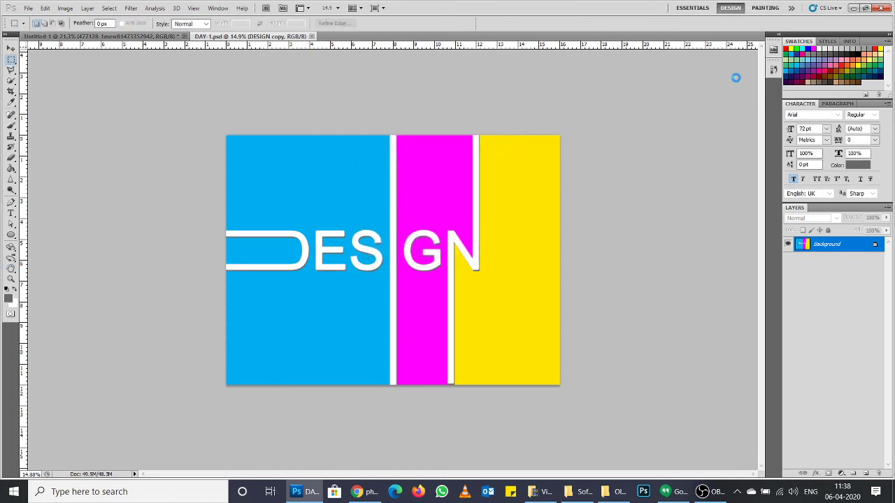
Step: Open DAY-1.jpg from the ONLINE CLASS PSD folder in Photos, then close it
left_click(853, 8)
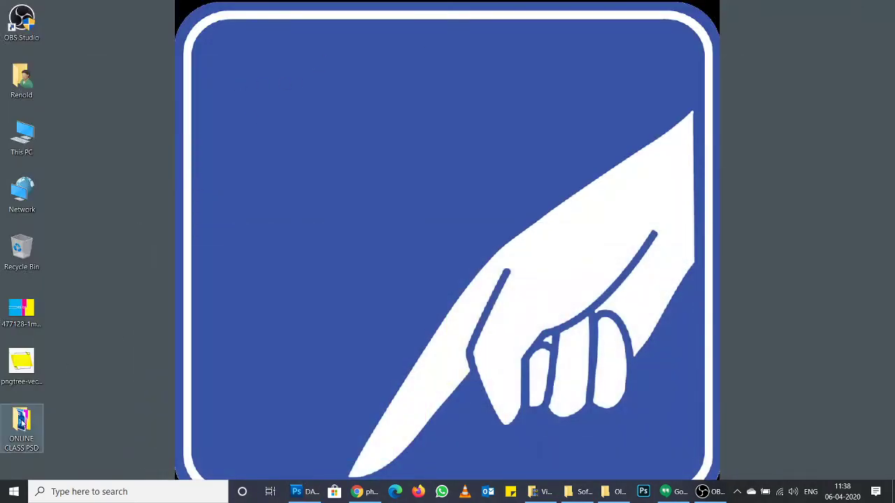
double_click(21, 423)
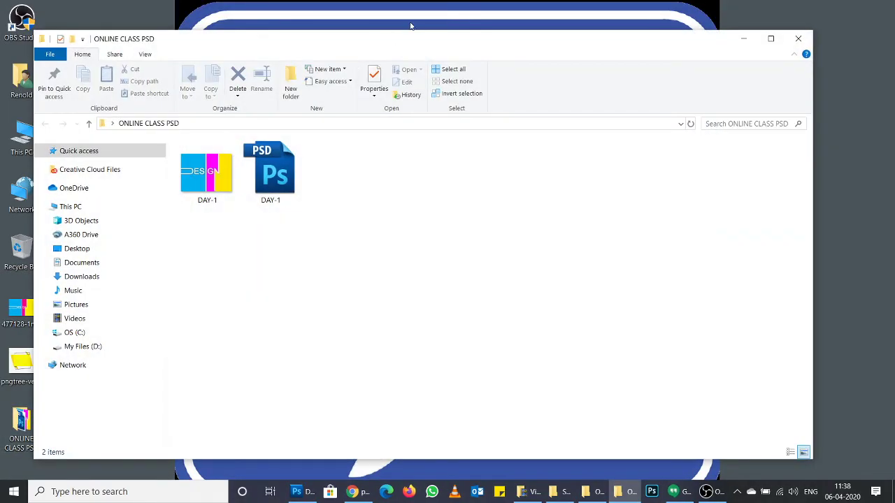
left_click_drag(452, 45, 506, 30)
left_click(278, 149)
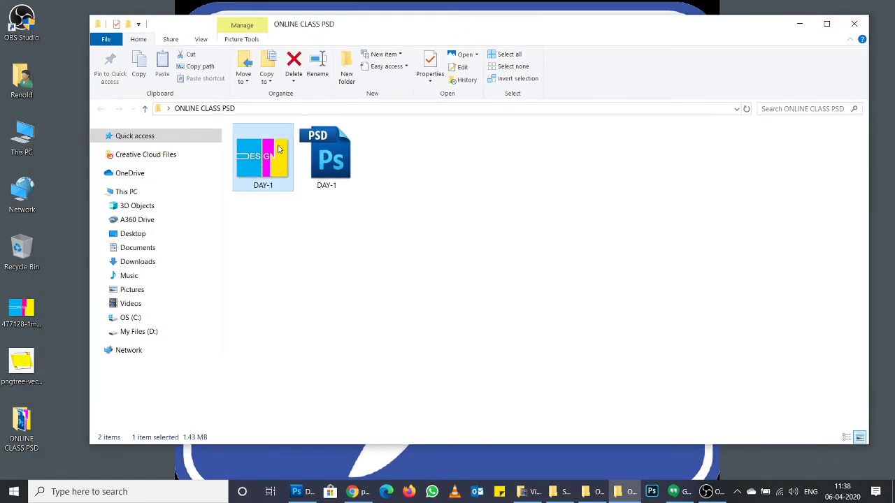
double_click(277, 149)
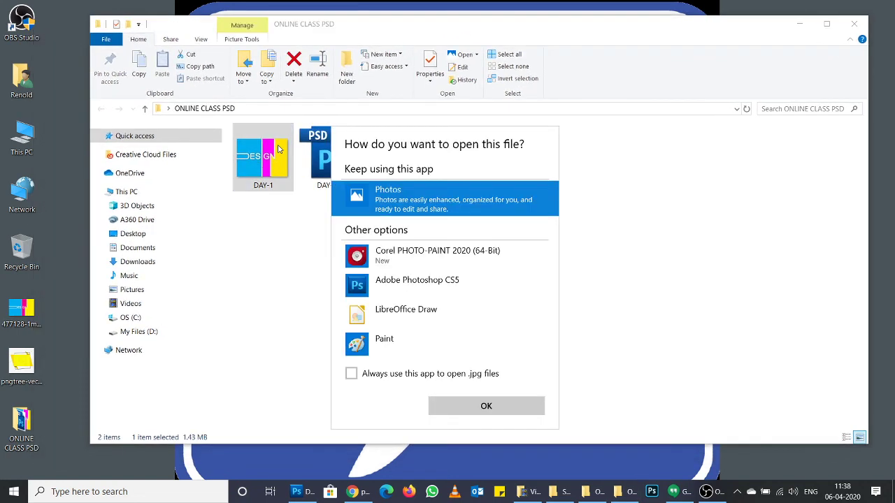
left_click(521, 410)
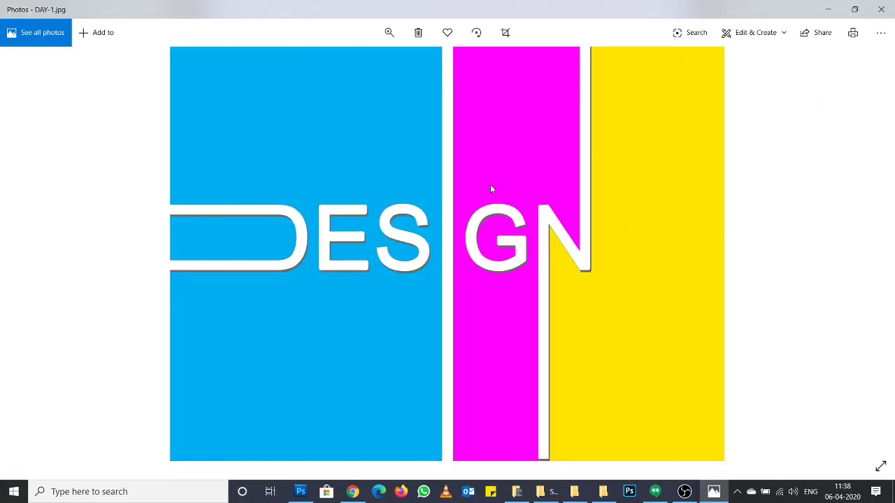
left_click(881, 9)
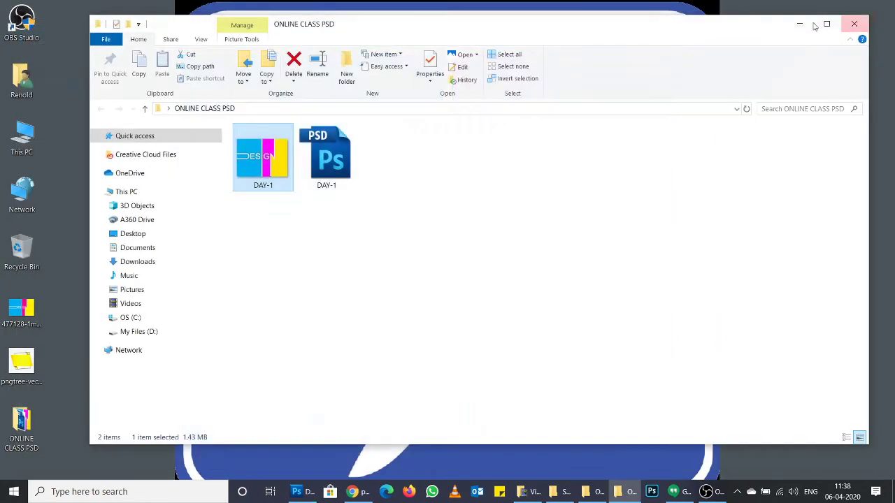
Step: Open and close the stripe image on the desktop, then return to Photoshop
double_click(21, 310)
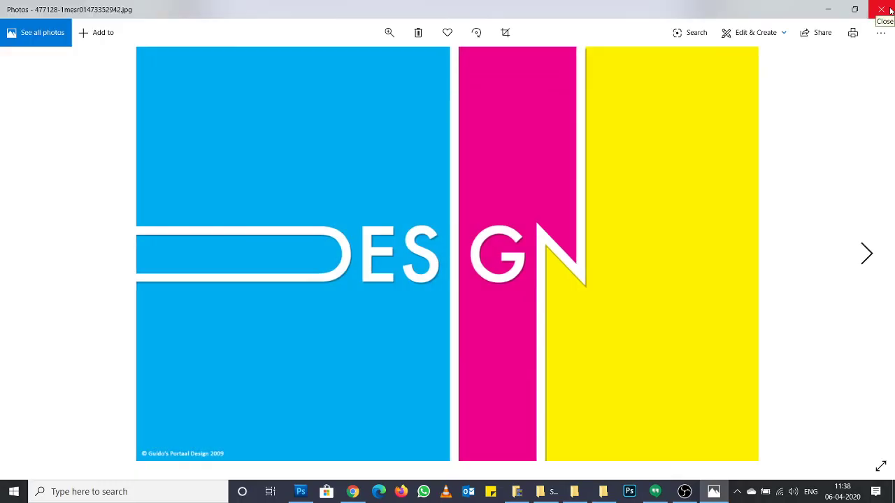
left_click(891, 9)
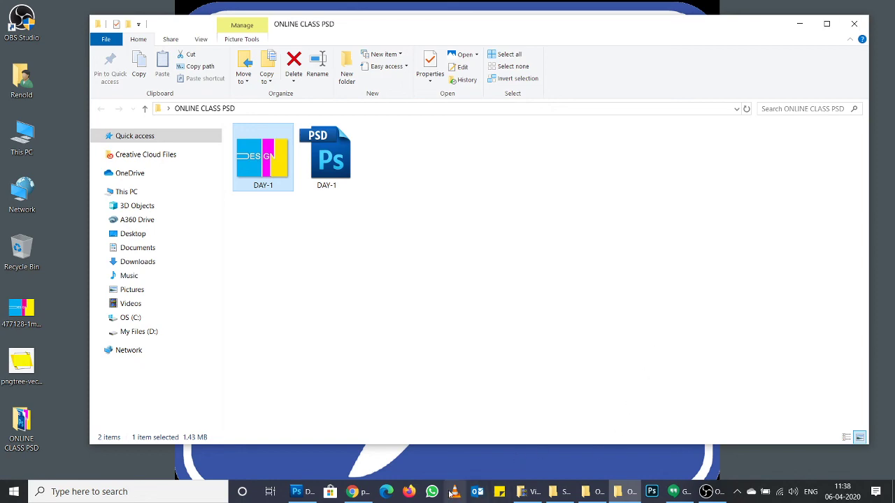
left_click(297, 491)
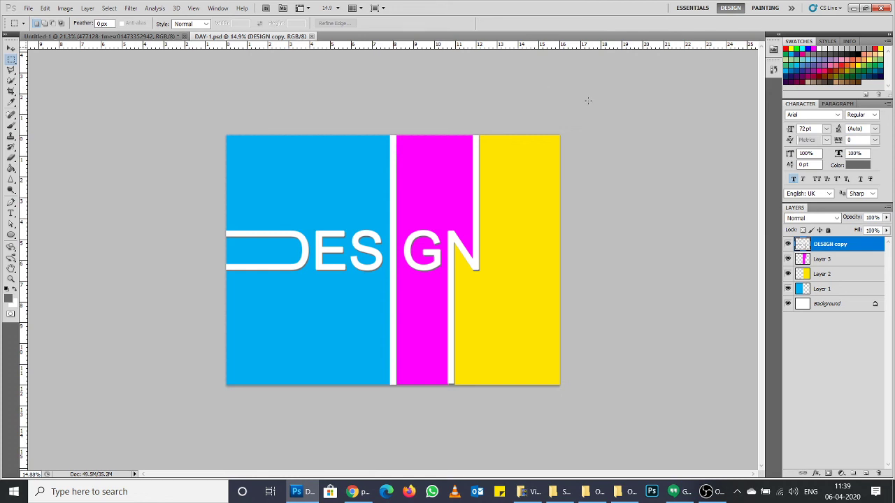
left_click(29, 7)
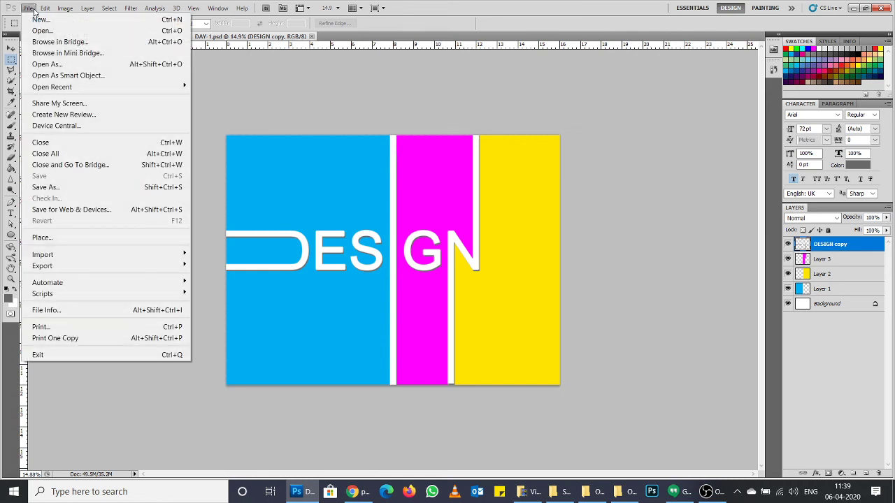
left_click(420, 83)
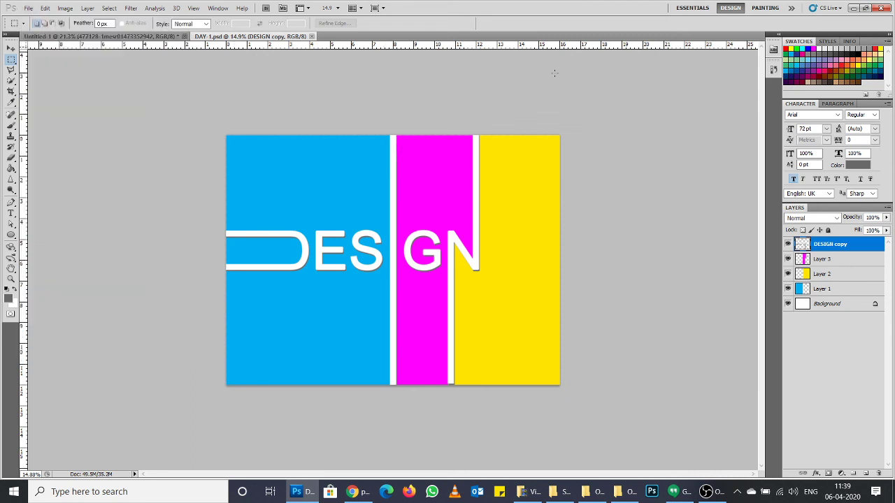
left_click(29, 9)
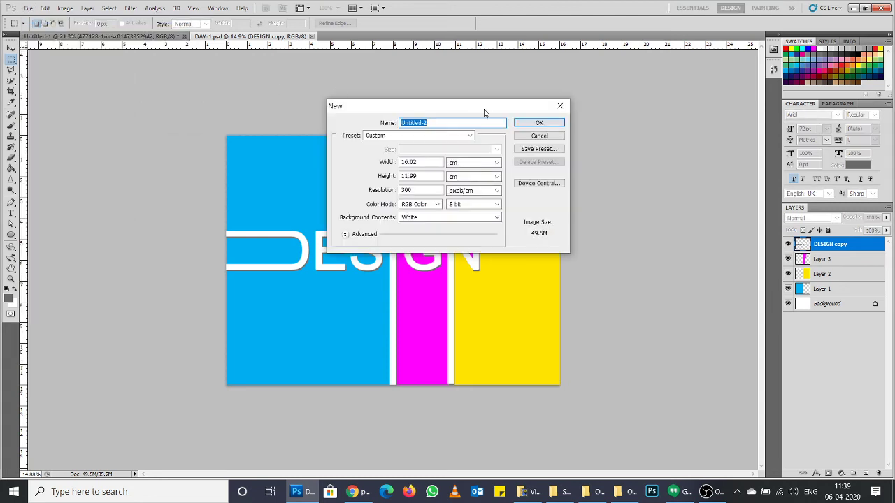
left_click(539, 123)
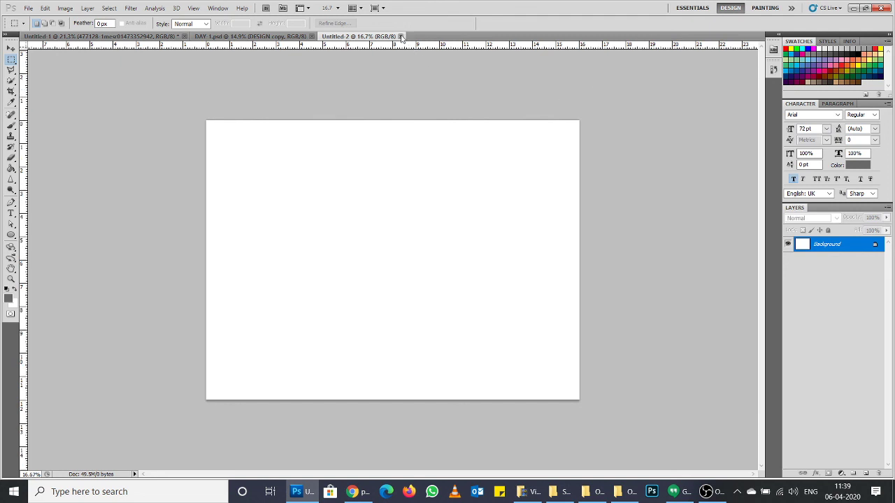
left_click(400, 35)
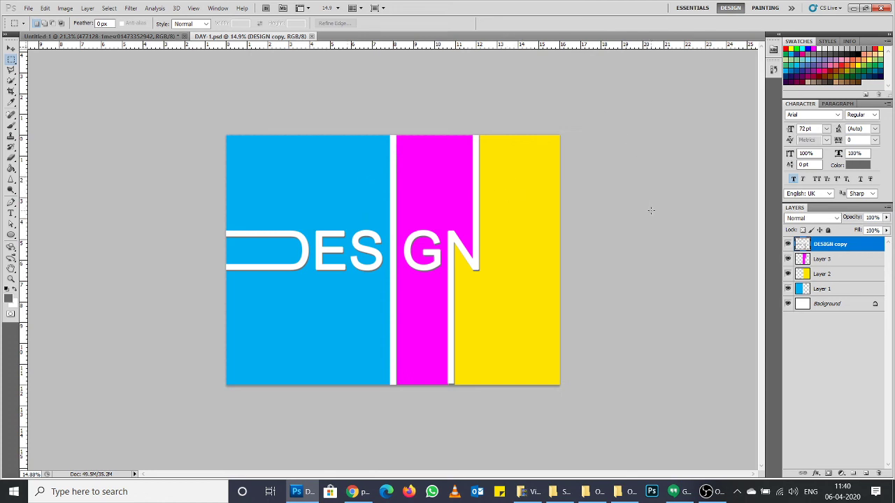
left_click(788, 244)
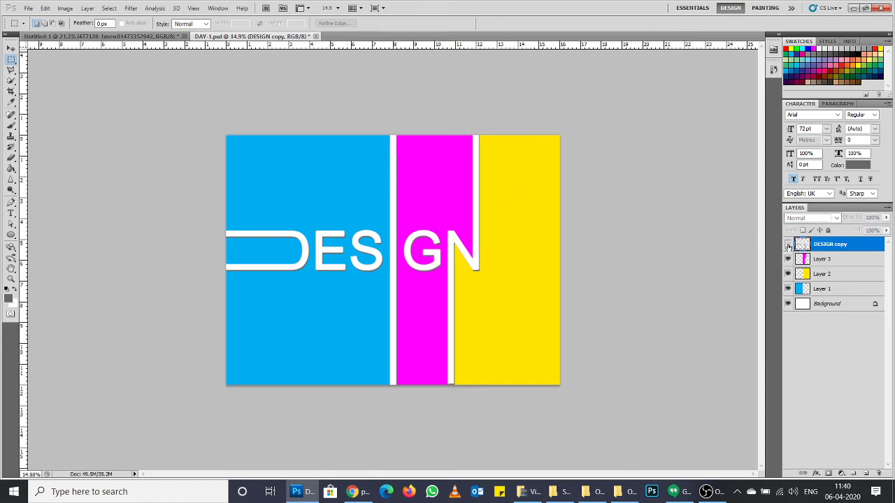
left_click(788, 258)
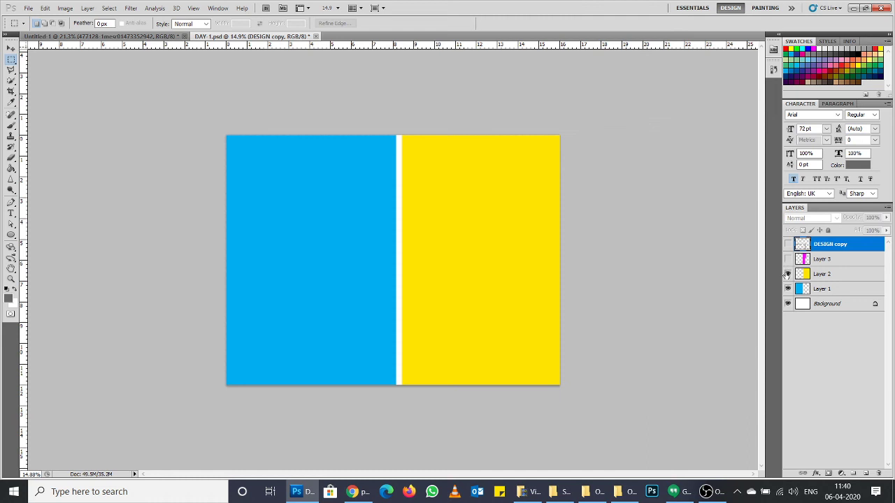
left_click(787, 273)
left_click(788, 289)
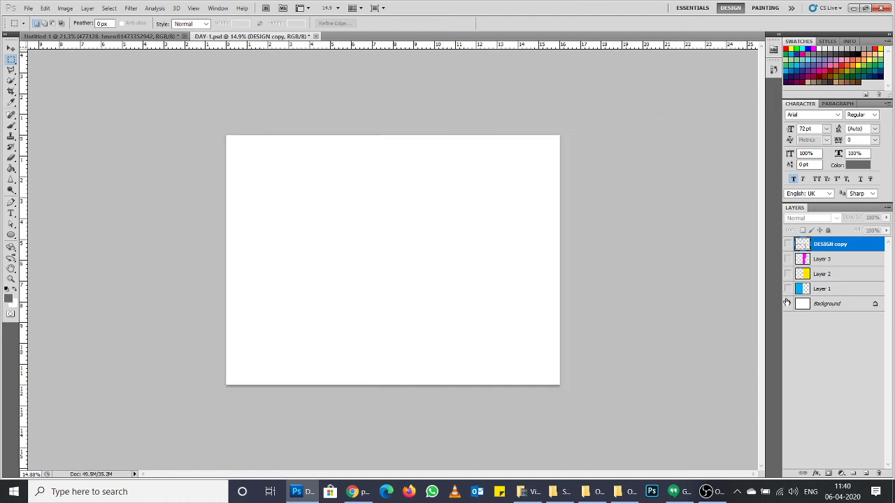
left_click(788, 289)
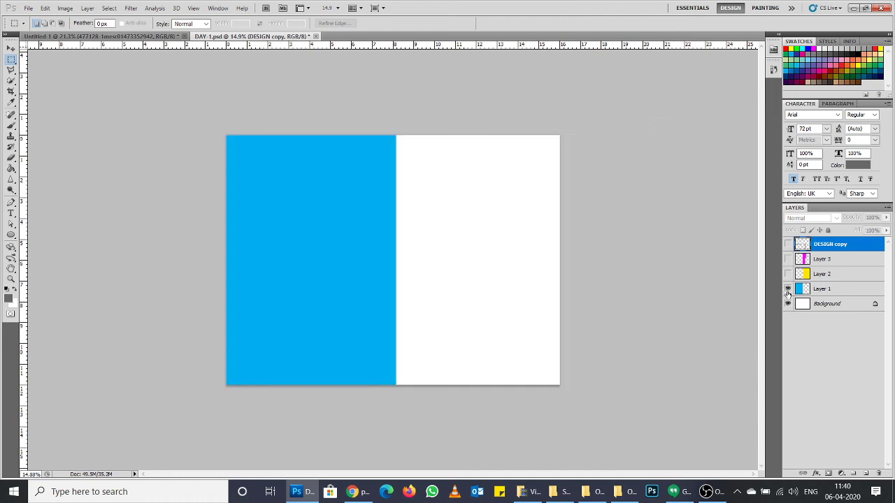
left_click(788, 274)
left_click(788, 259)
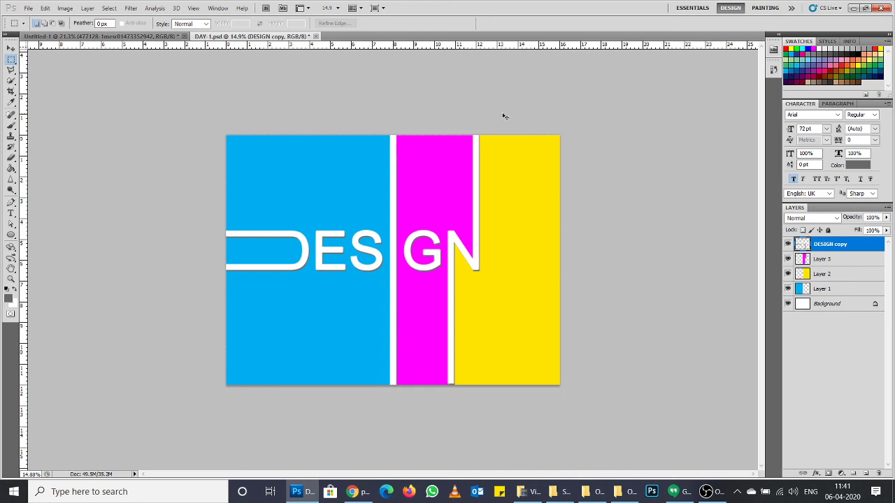
Step: Zoom in slightly on the DAY-1 poster and bring Photoshop back to the front
key("ctrl+plus")
key("ctrl+plus")
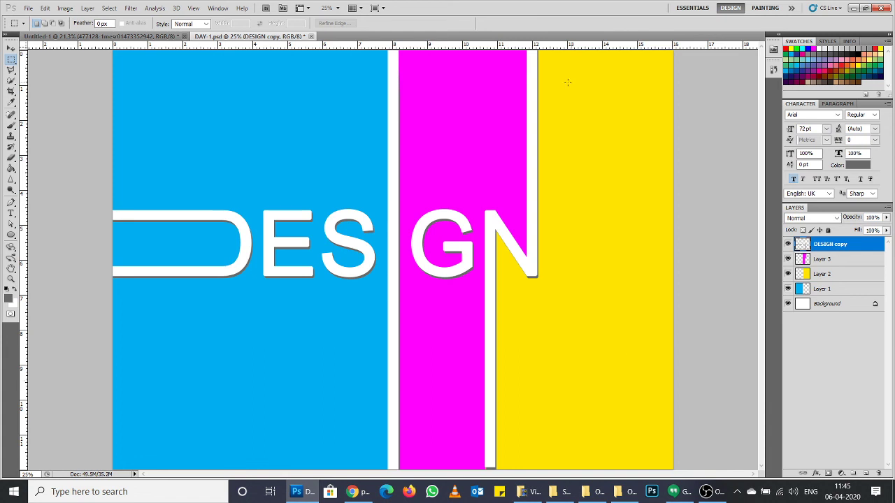
left_click(652, 492)
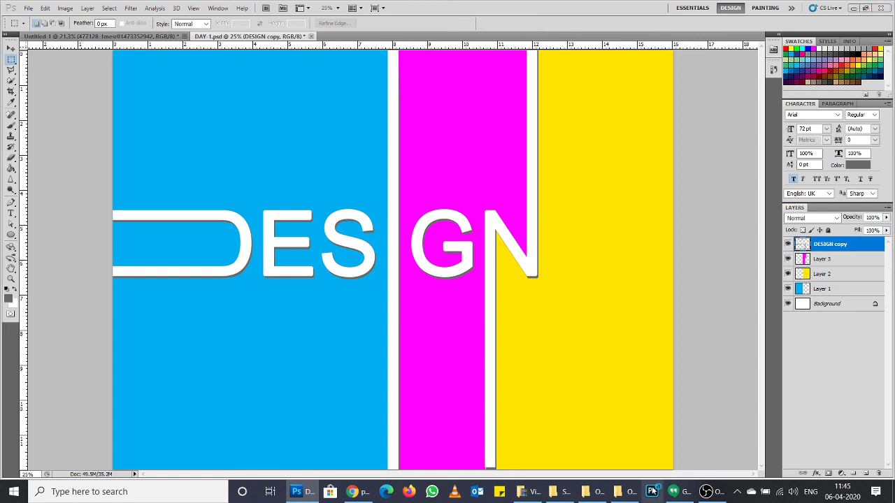